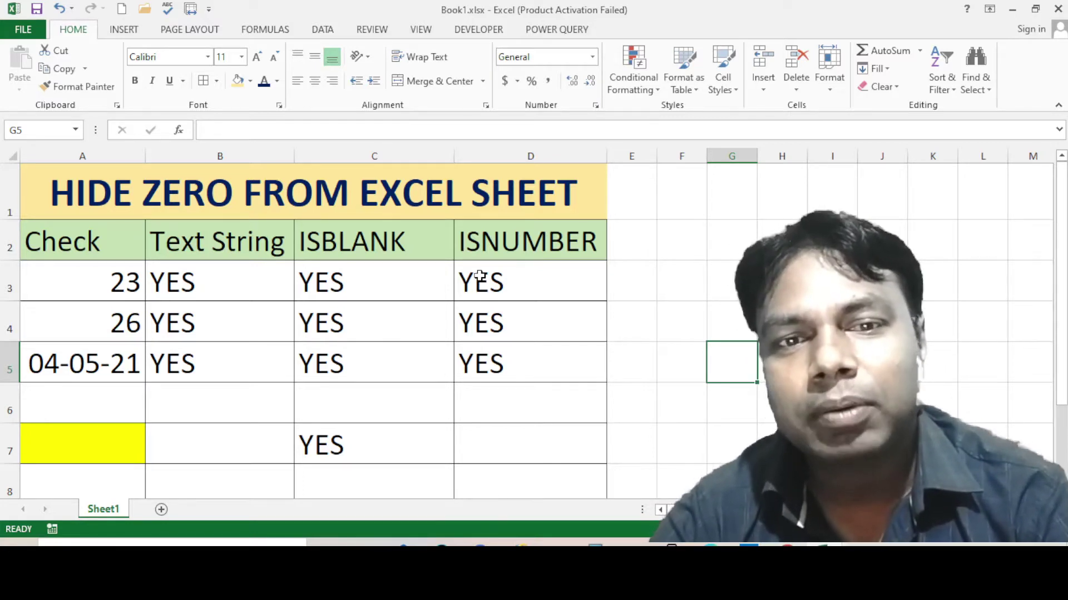
- Review the Text String, ISBLANK and ISNUMBER formulas in Sheet1's table
click(268, 314)
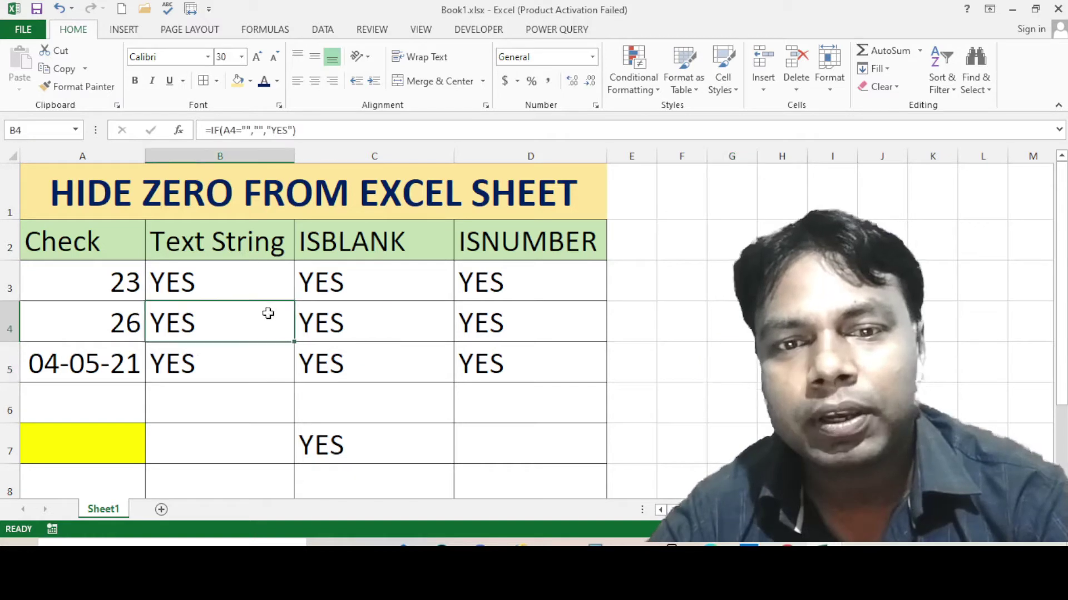
click(232, 411)
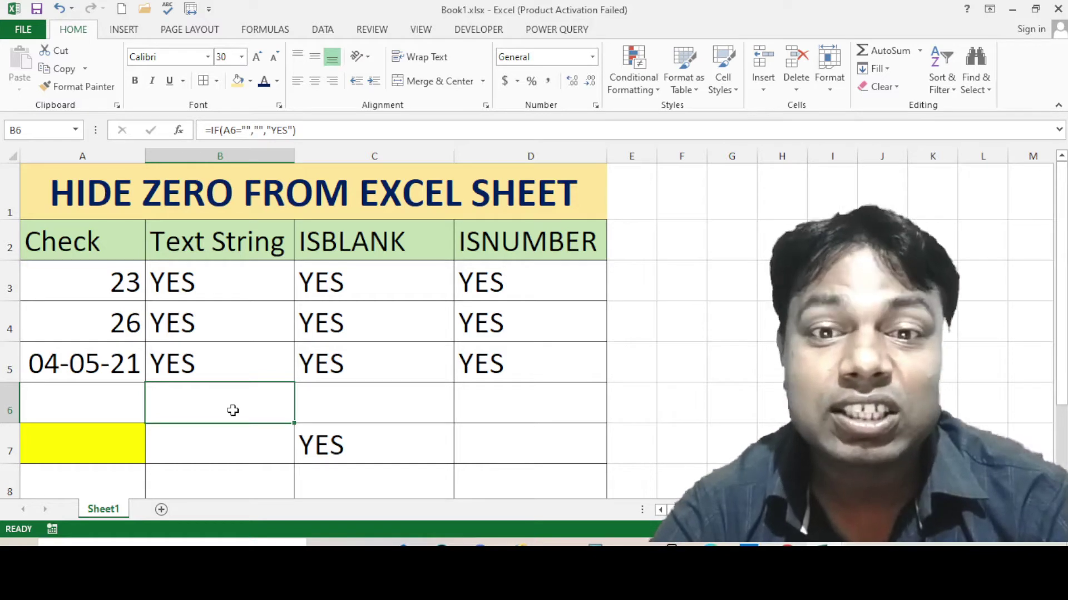
click(309, 183)
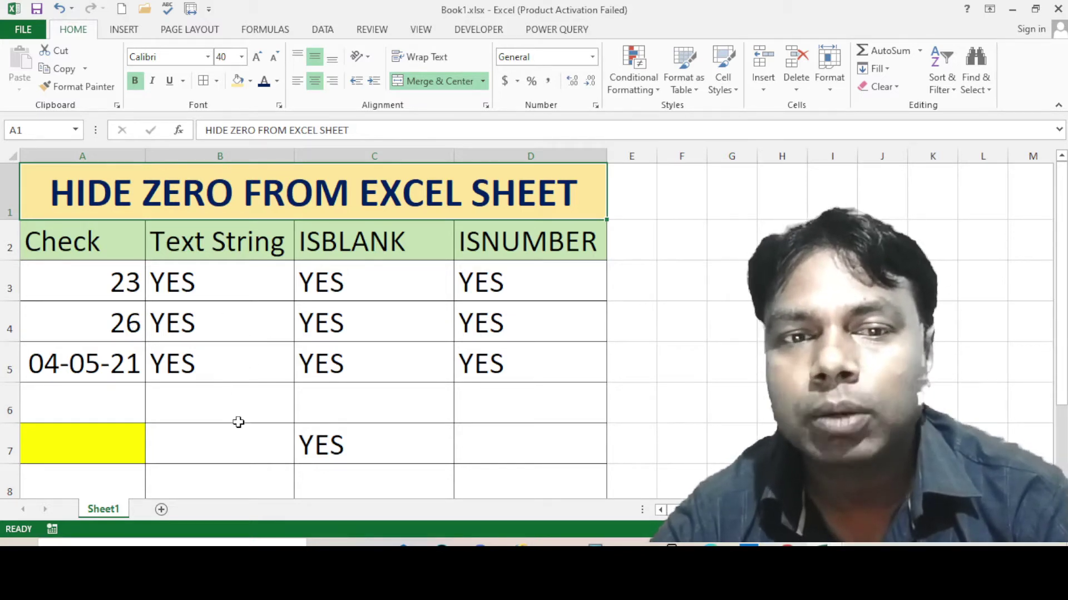
click(328, 378)
click(336, 396)
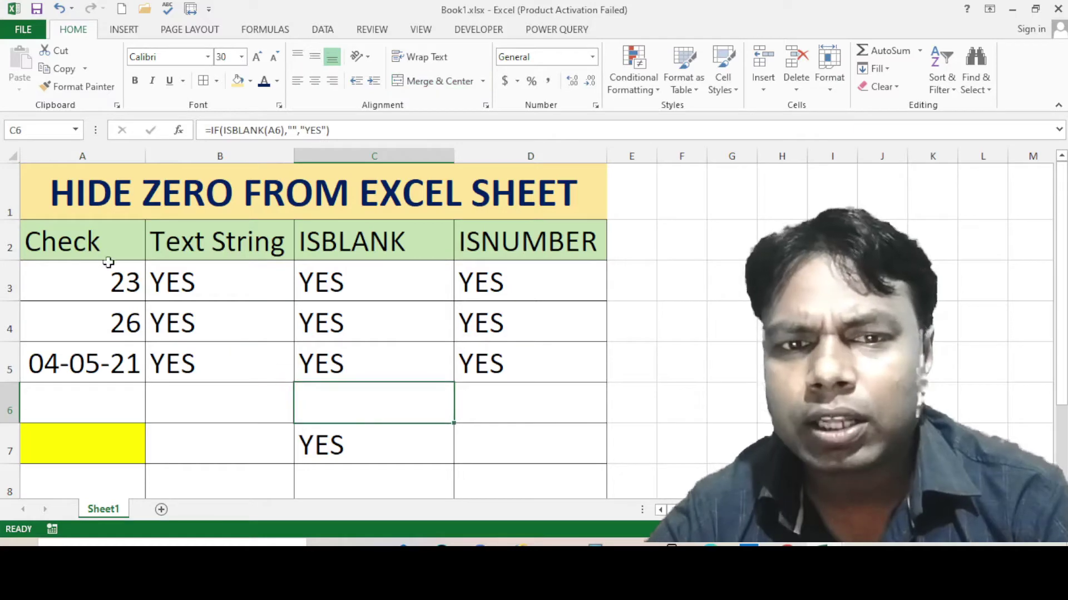
click(106, 244)
click(322, 269)
click(470, 238)
scroll(481, 445, down, 2)
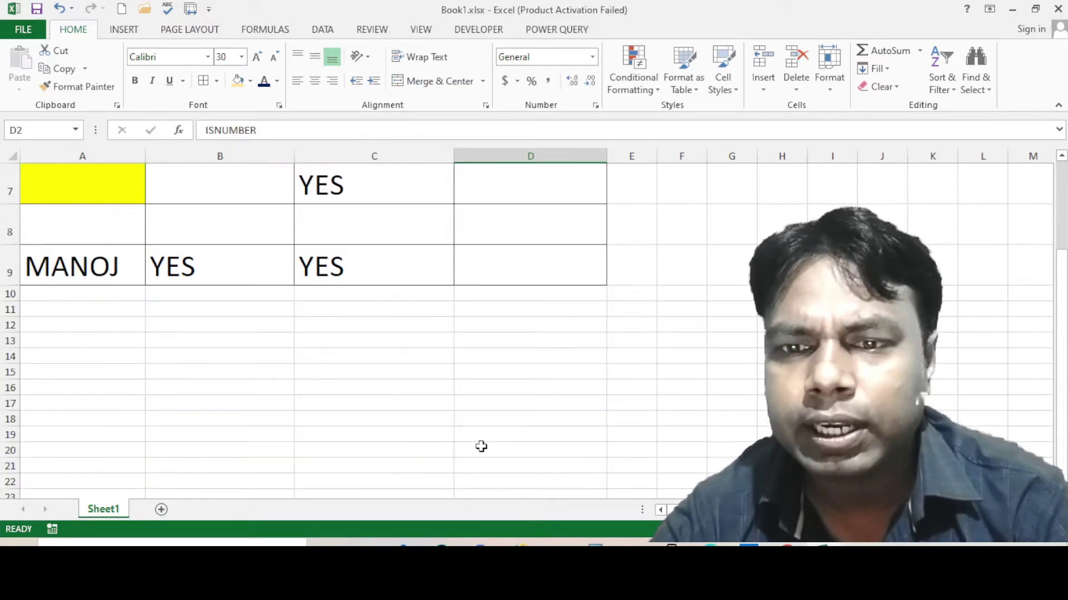
scroll(342, 411, up, 2)
- Add a new blank worksheet, Sheet3
click(160, 510)
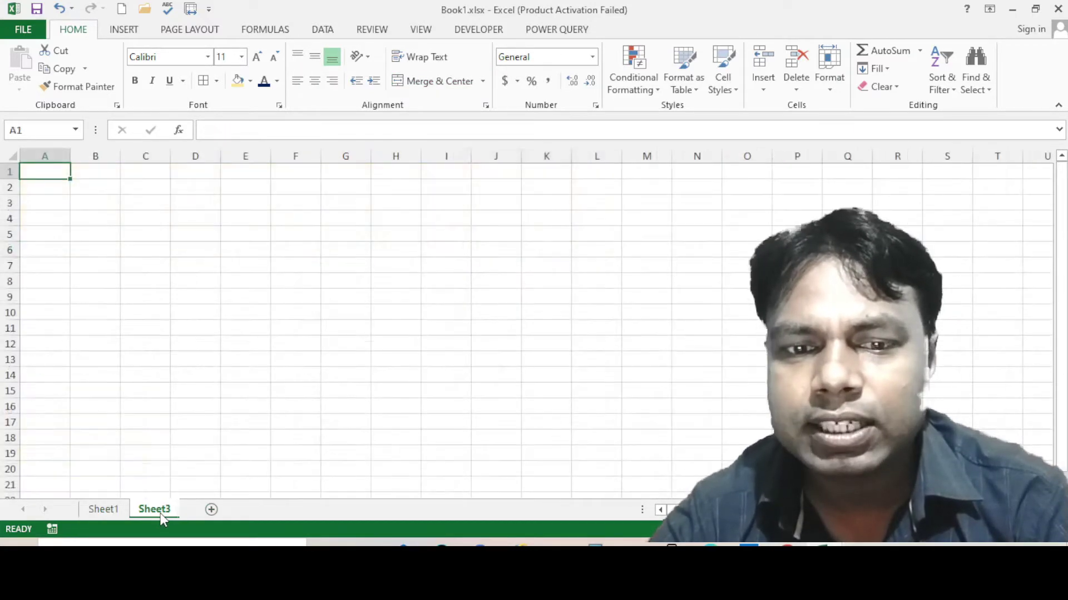
click(122, 507)
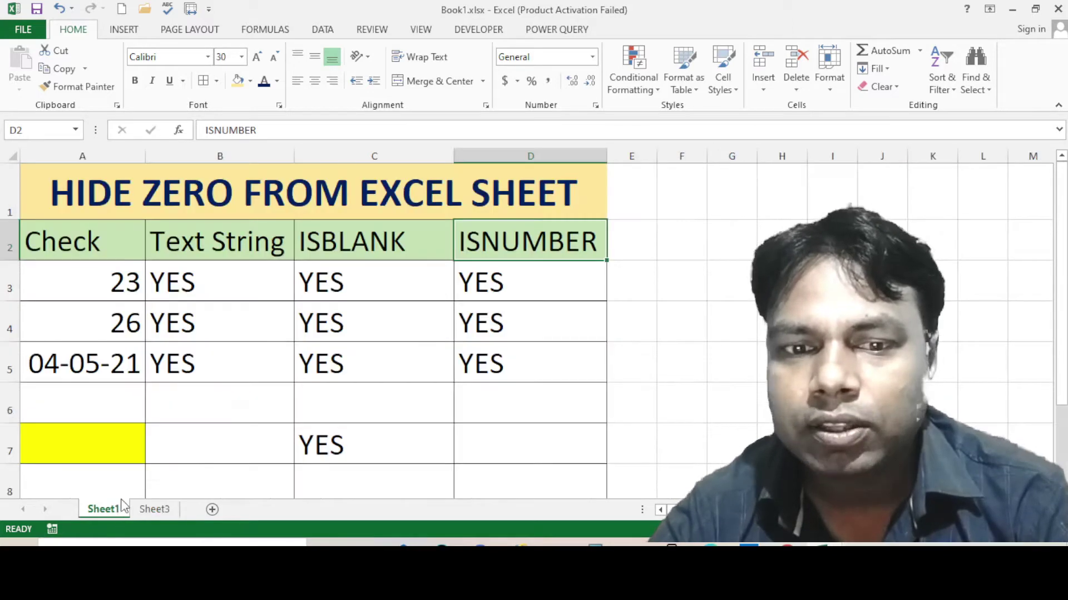
click(156, 512)
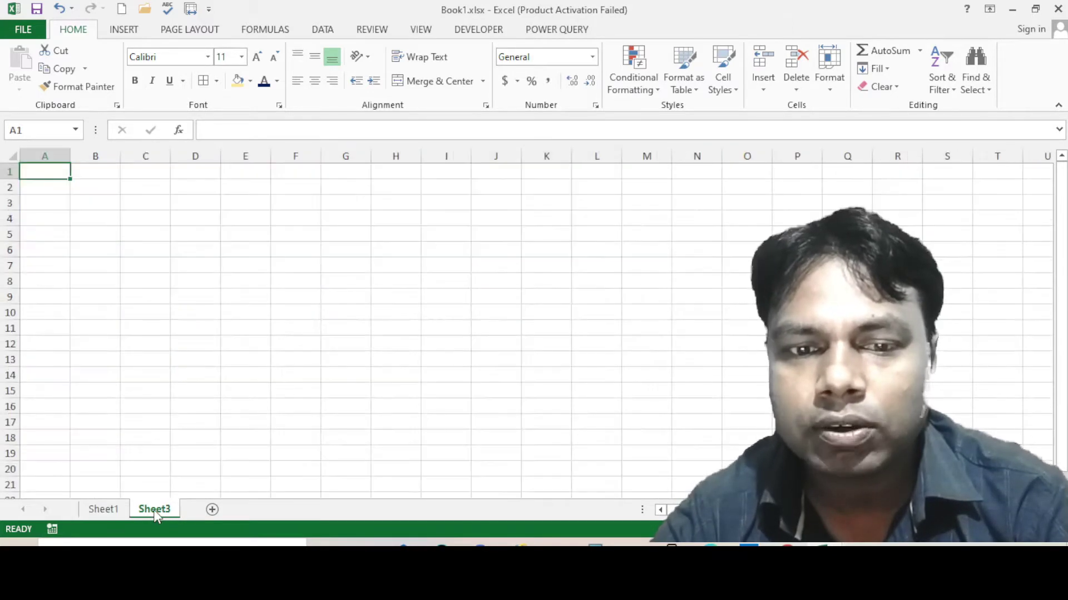
- Enter =Sheet1!A2 in Sheet3's A2 so it shows Check
click(51, 188)
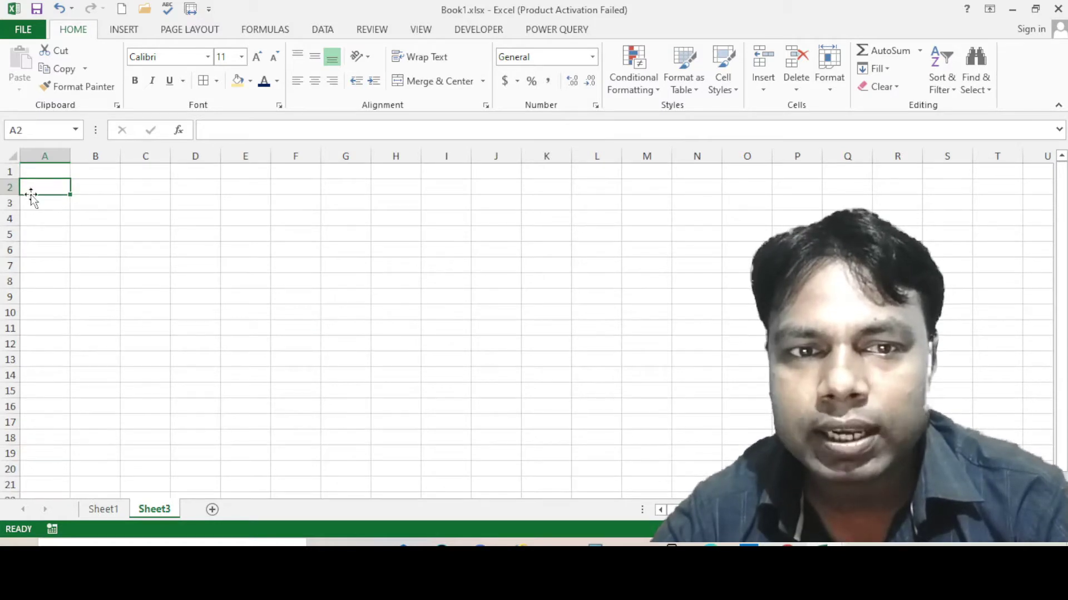
text(=)
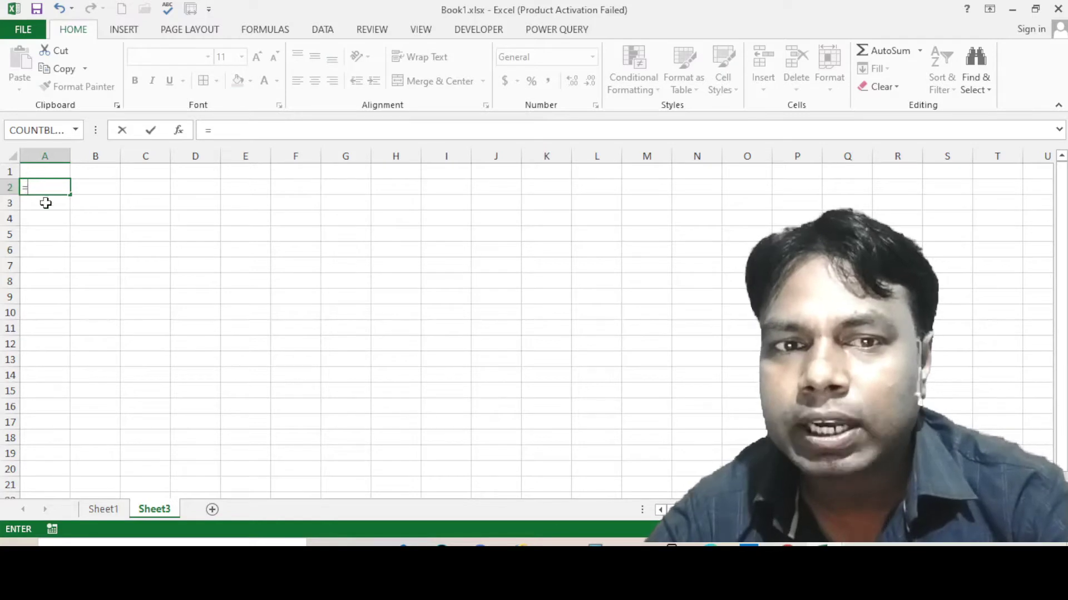
click(104, 509)
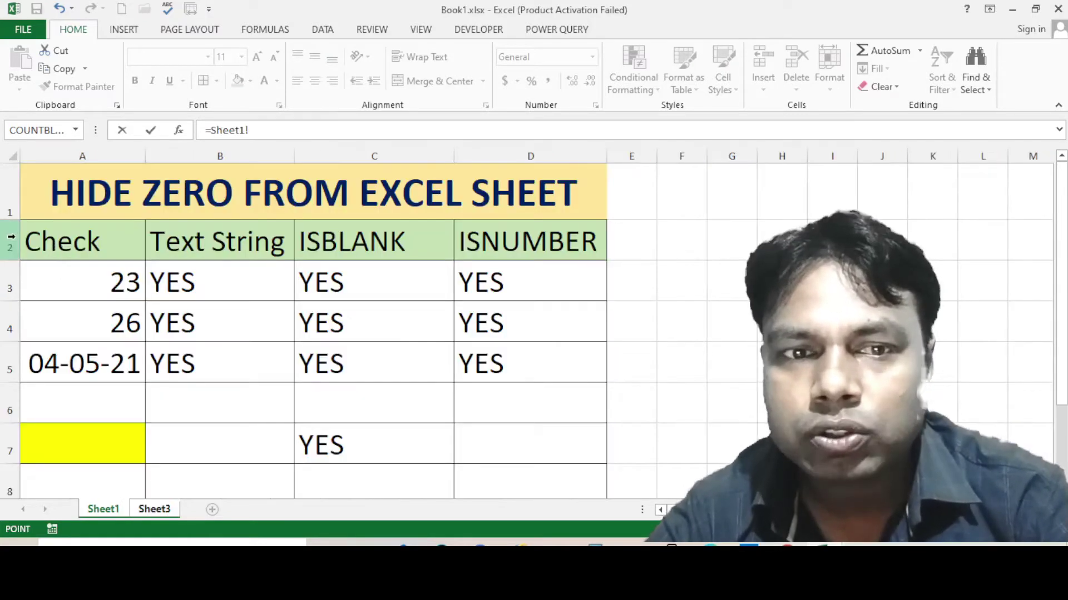
click(81, 249)
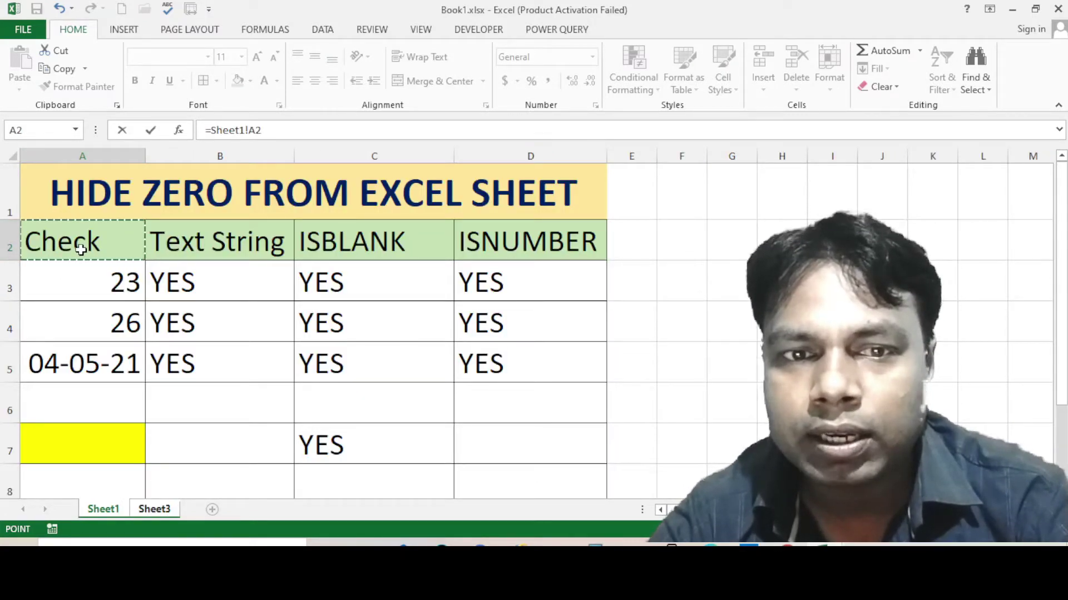
key(Return)
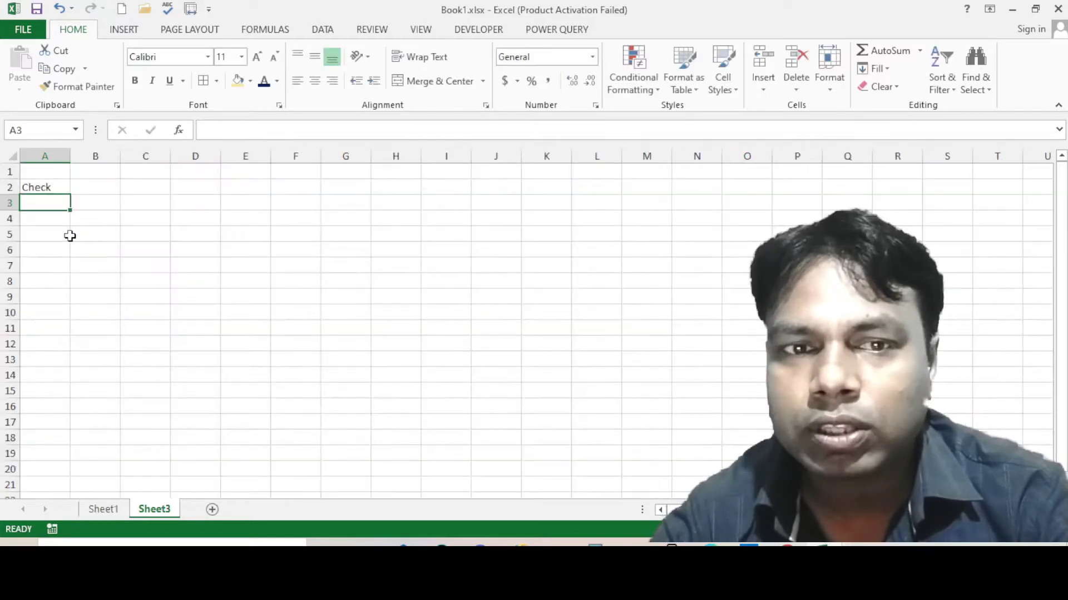
click(62, 183)
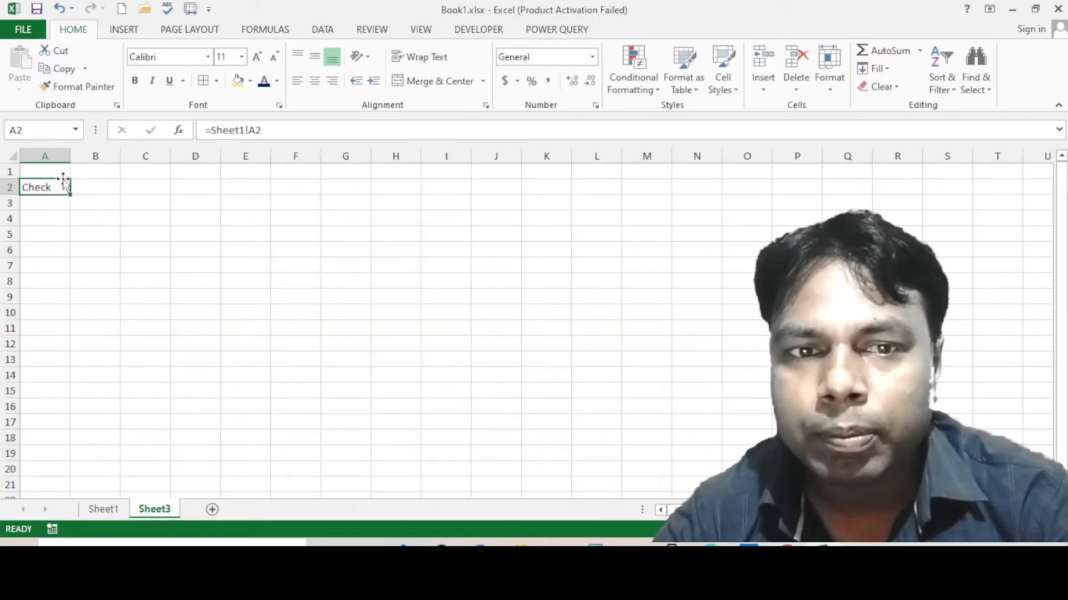
click(103, 509)
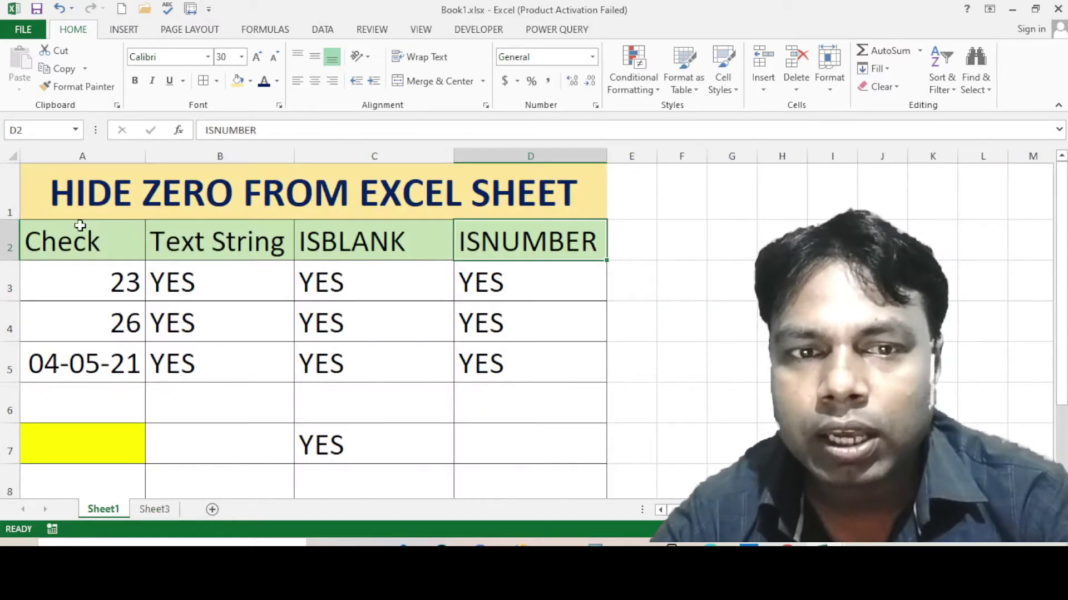
click(156, 509)
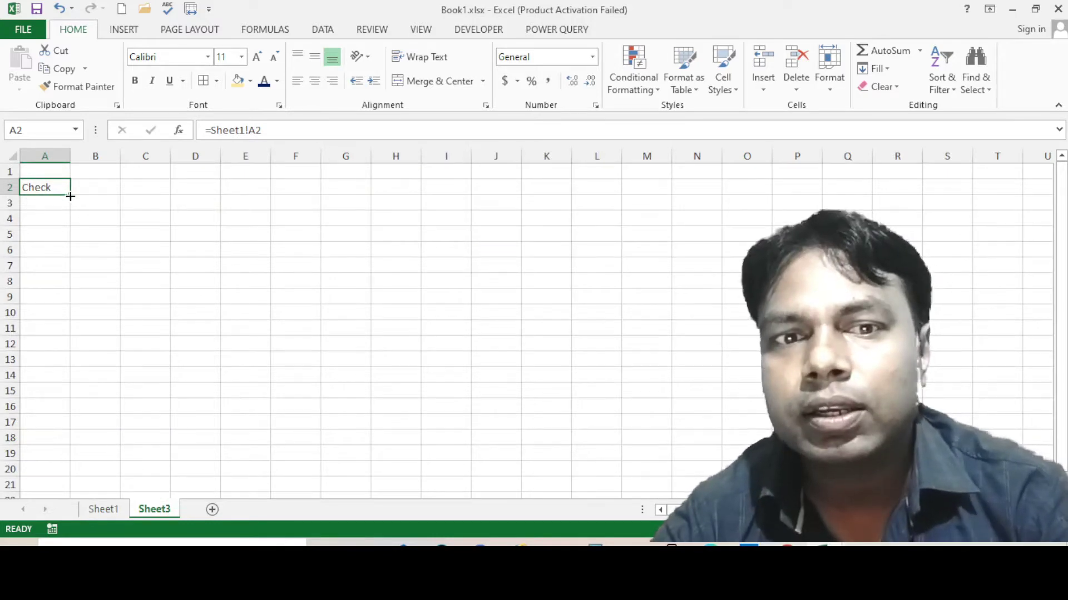
- Fill the A2 link formula across to D2 and AutoFit columns B to D
drag(70, 196, 70, 197)
mouse_move(164, 196)
mouse_down()
mouse_move(251, 200)
mouse_move(226, 196)
mouse_up()
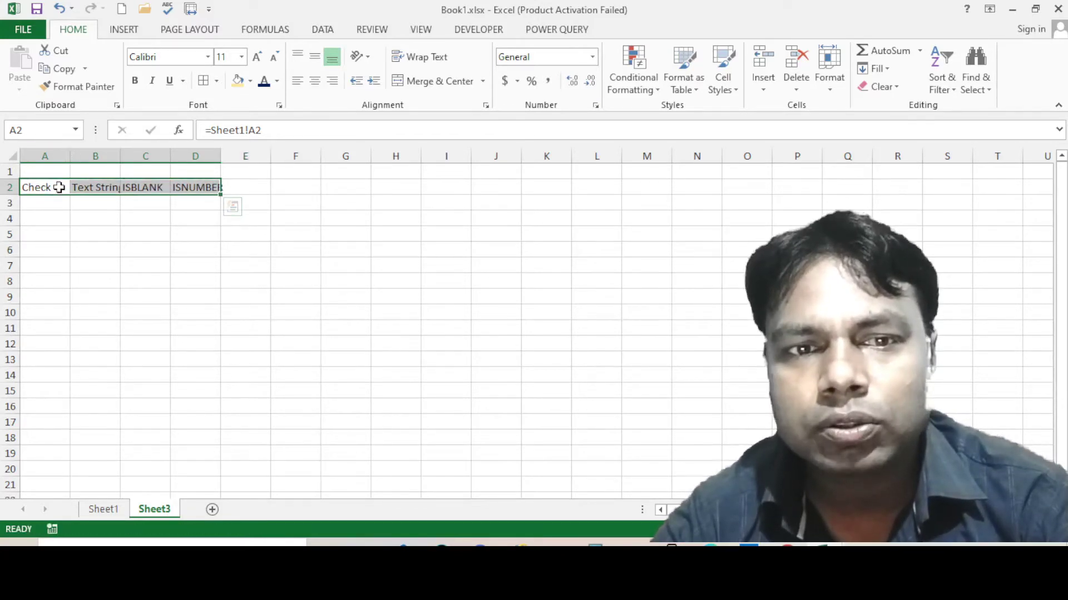
double_click(119, 153)
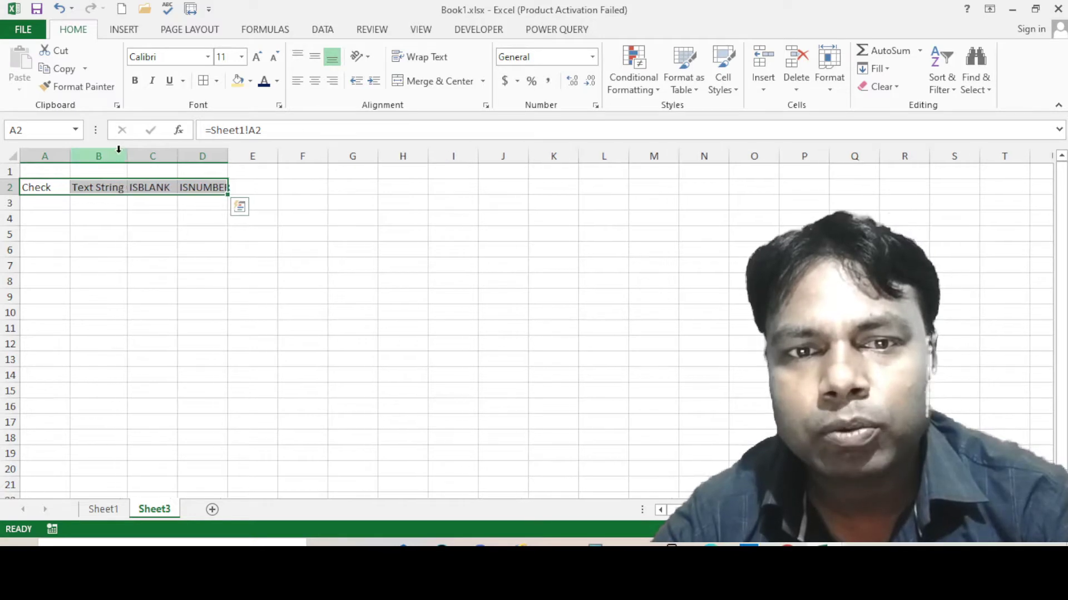
double_click(176, 153)
double_click(221, 155)
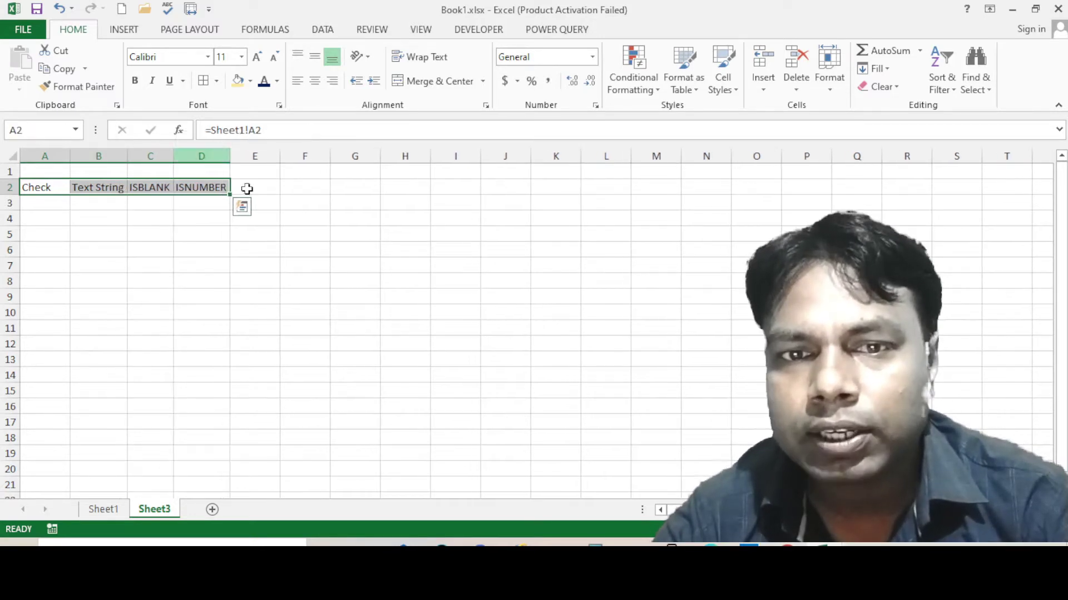
- Check the linked formulas in cells A2 through D2
click(304, 281)
click(205, 185)
click(154, 187)
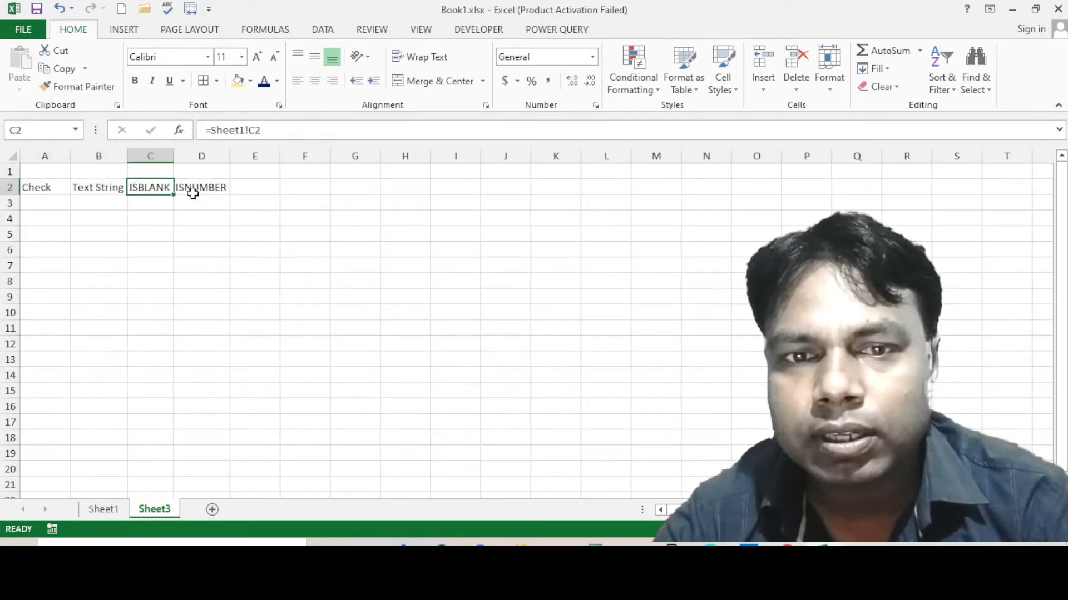
click(194, 189)
click(146, 187)
click(89, 187)
click(56, 188)
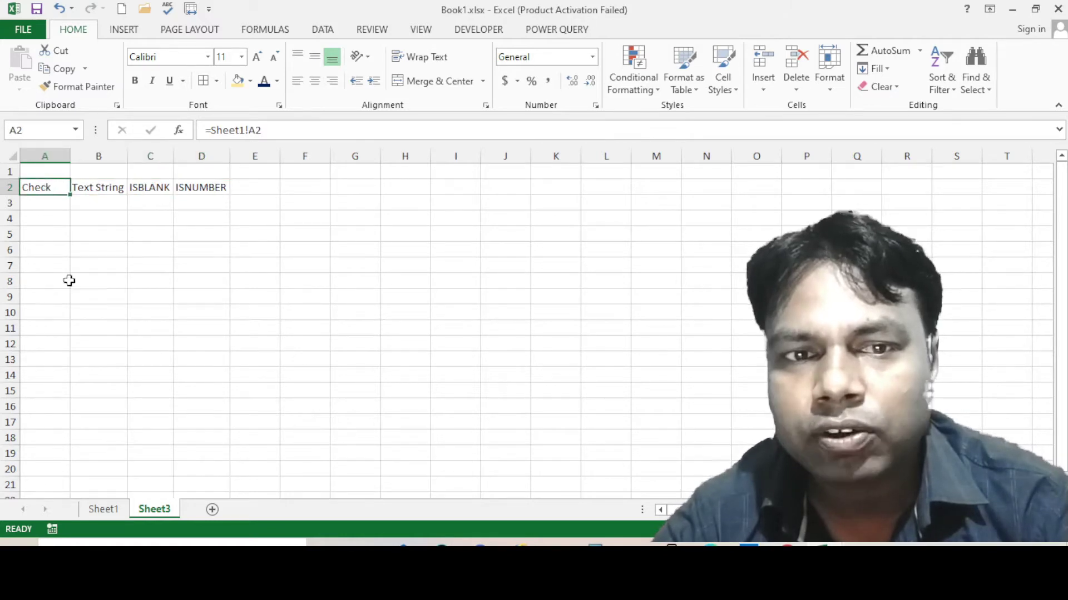
- Compare with Sheet1's headers, then extend the A2:D2 links down to row 16
click(103, 509)
click(107, 243)
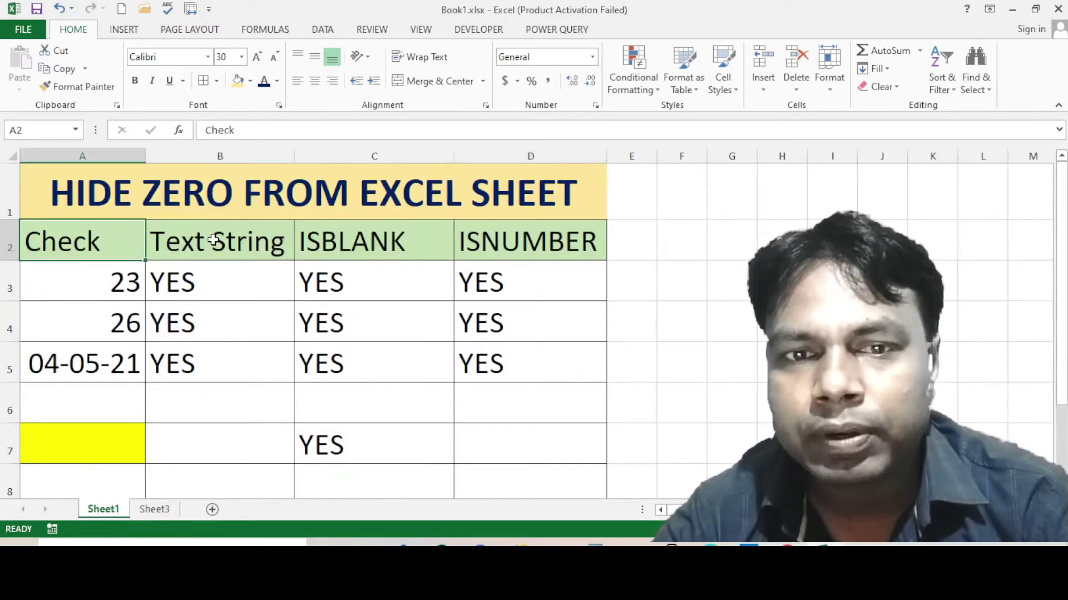
click(216, 242)
click(345, 242)
click(492, 249)
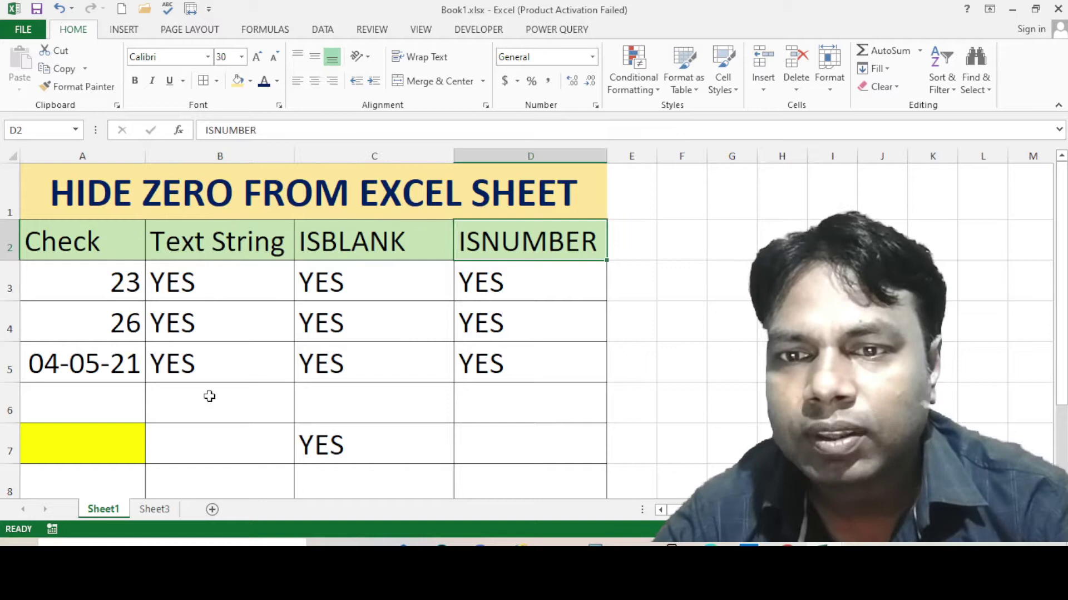
click(153, 510)
mouse_move(47, 188)
mouse_down()
mouse_move(198, 190)
mouse_move(199, 420)
mouse_up()
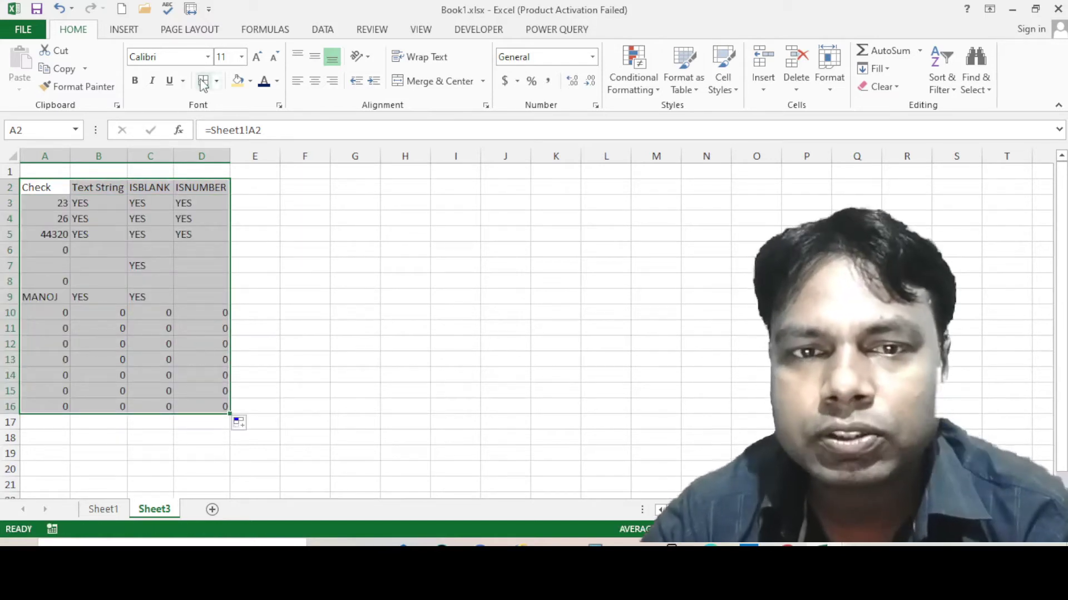
- Set the linked table's font size to 30
click(234, 54)
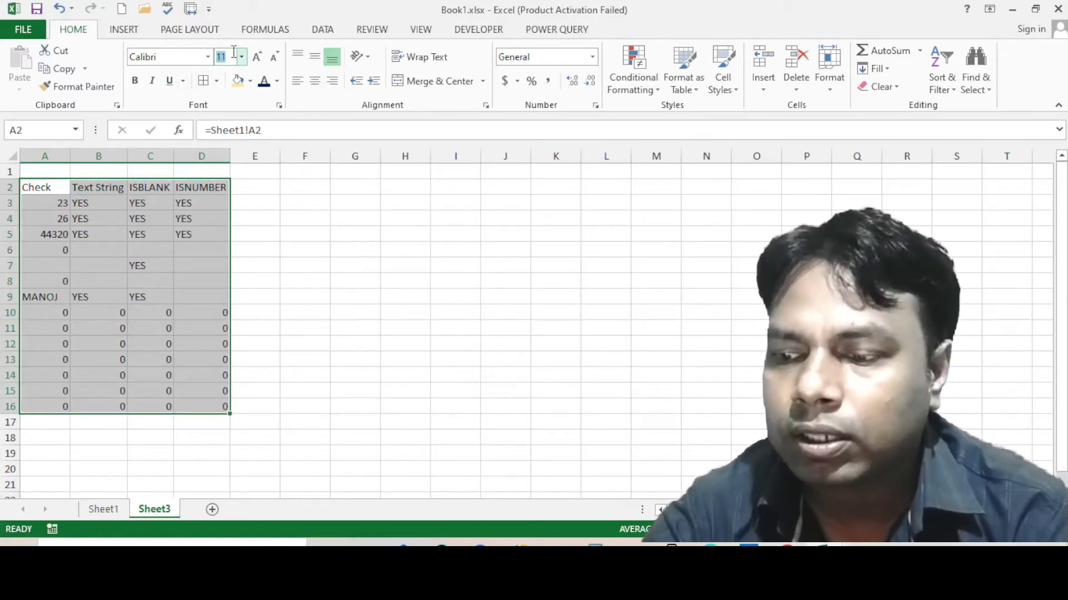
text(20)
key(Return)
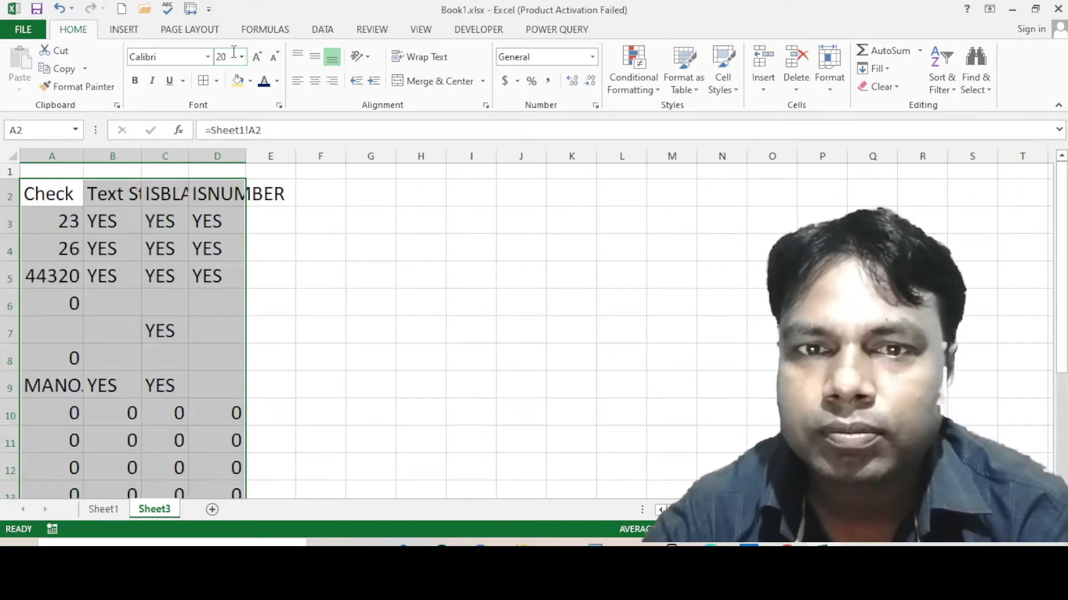
text(30)
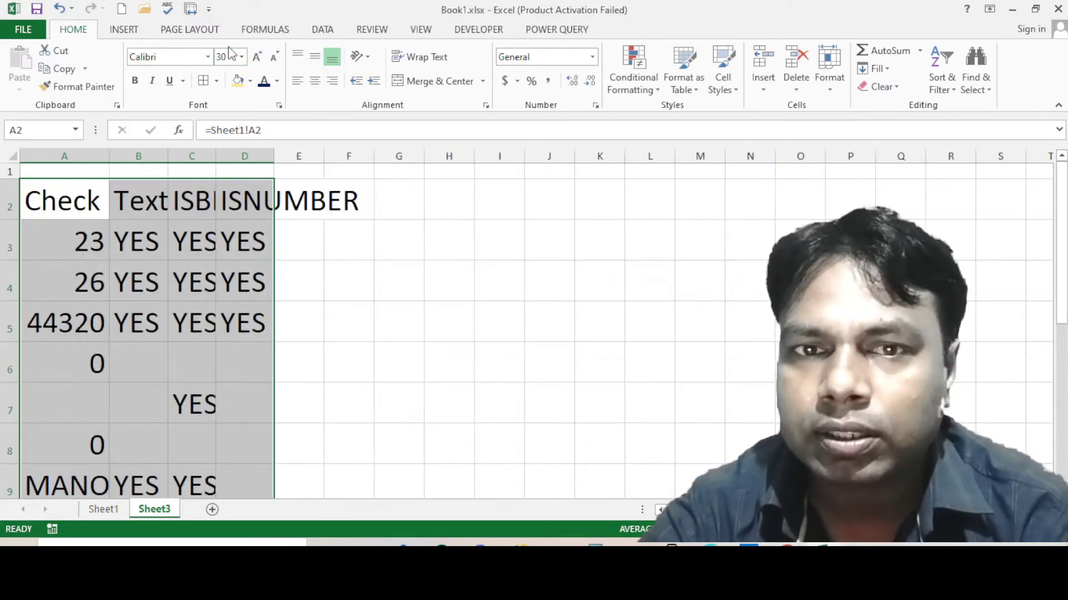
key(Return)
- AutoFit columns A through D to the larger text
double_click(111, 152)
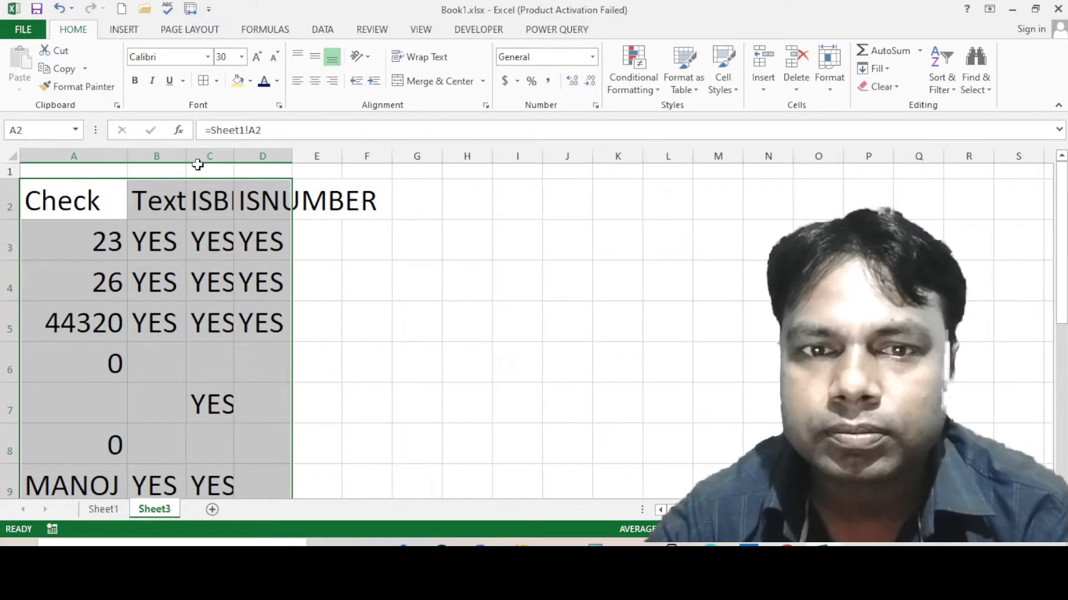
double_click(184, 155)
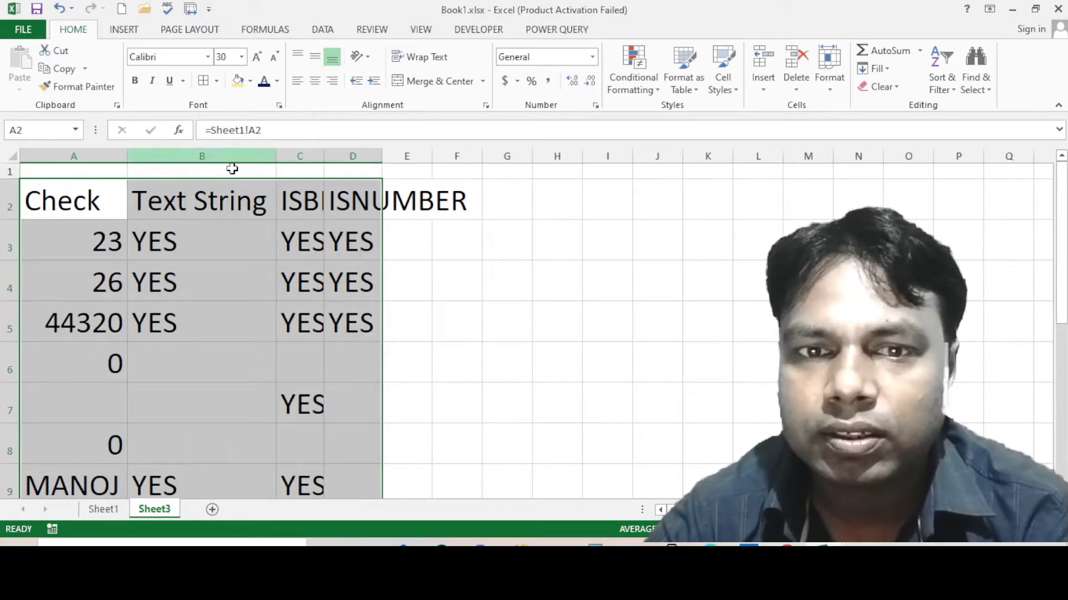
double_click(325, 155)
double_click(452, 155)
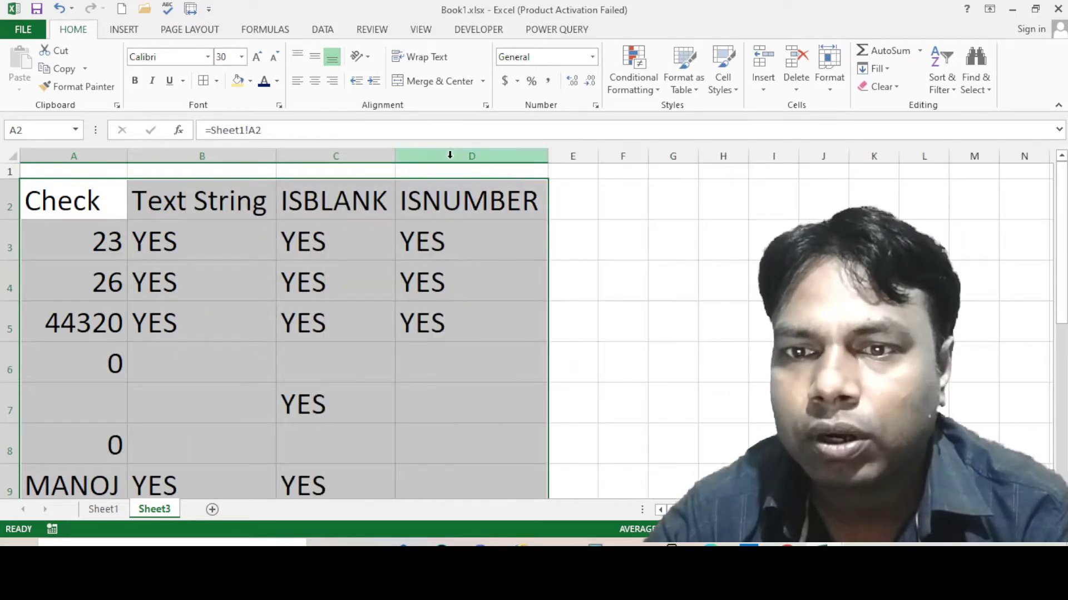
click(634, 306)
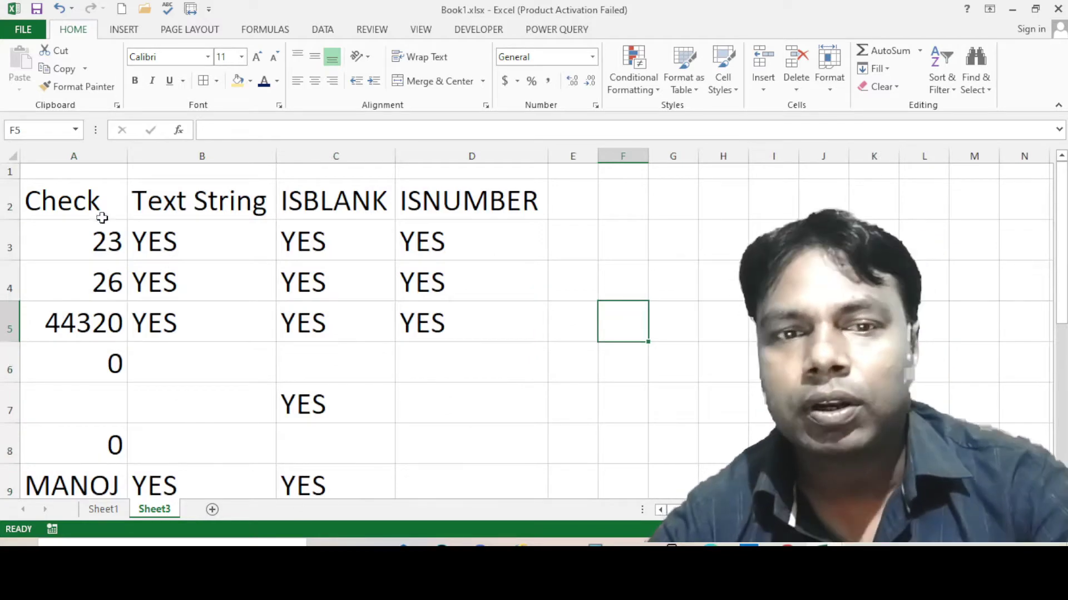
- Apply All Borders to the table range A2:D9
drag(101, 212, 545, 445)
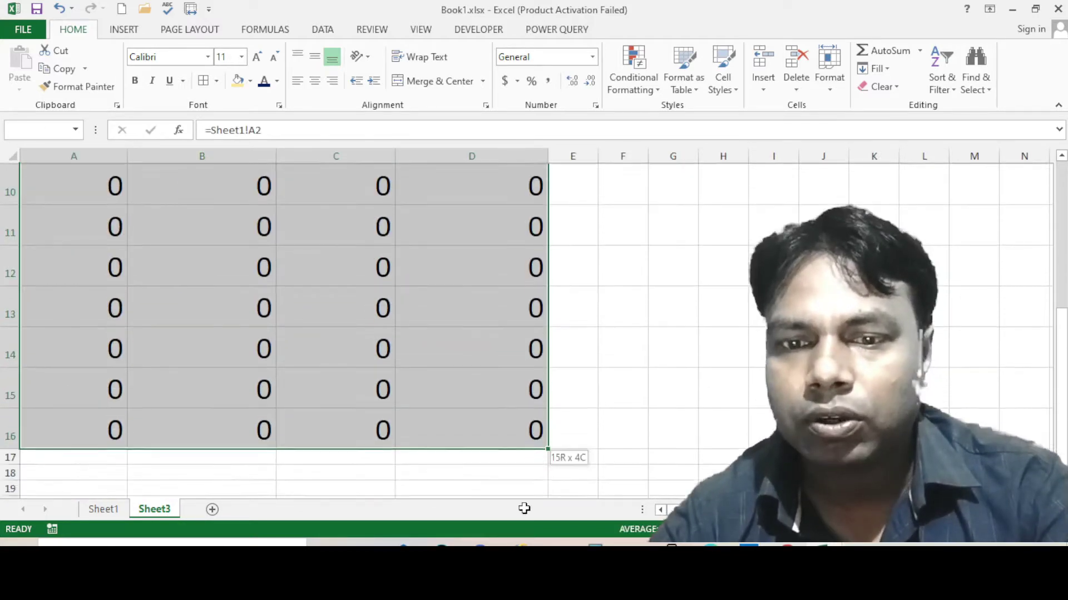
drag(544, 431, 453, 429)
scroll(319, 427, up, 3)
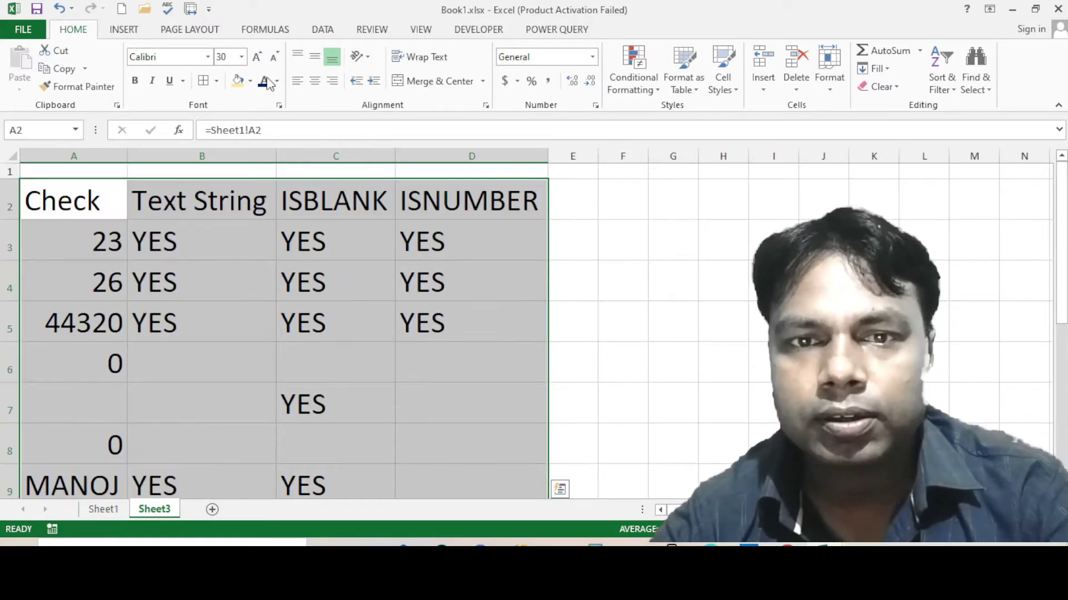
click(204, 81)
click(379, 316)
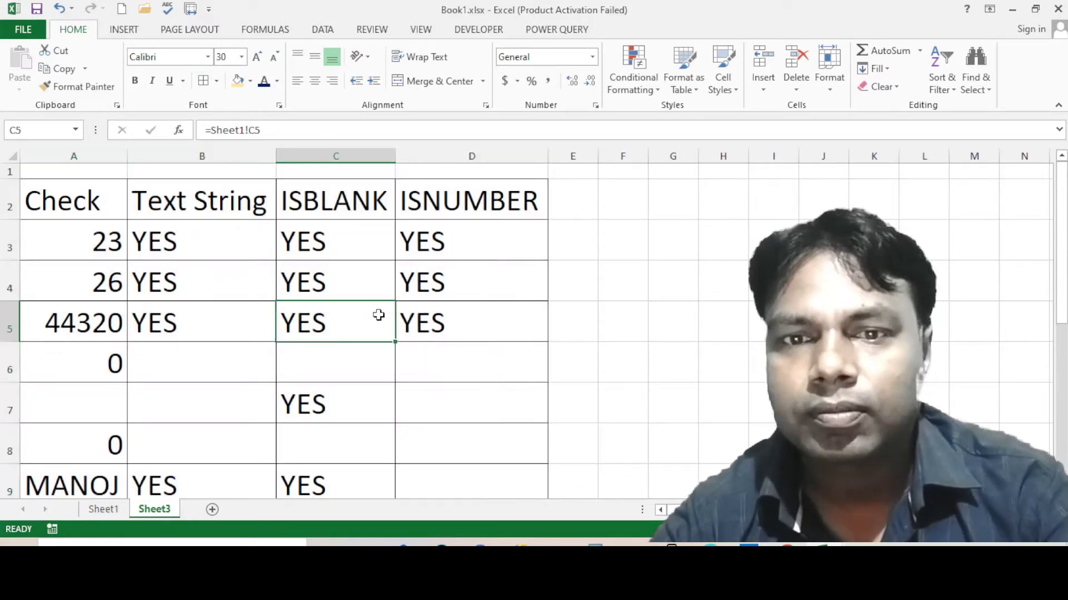
- Give the header row A2:D2 a gold fill and return to Sheet1
drag(81, 214, 465, 216)
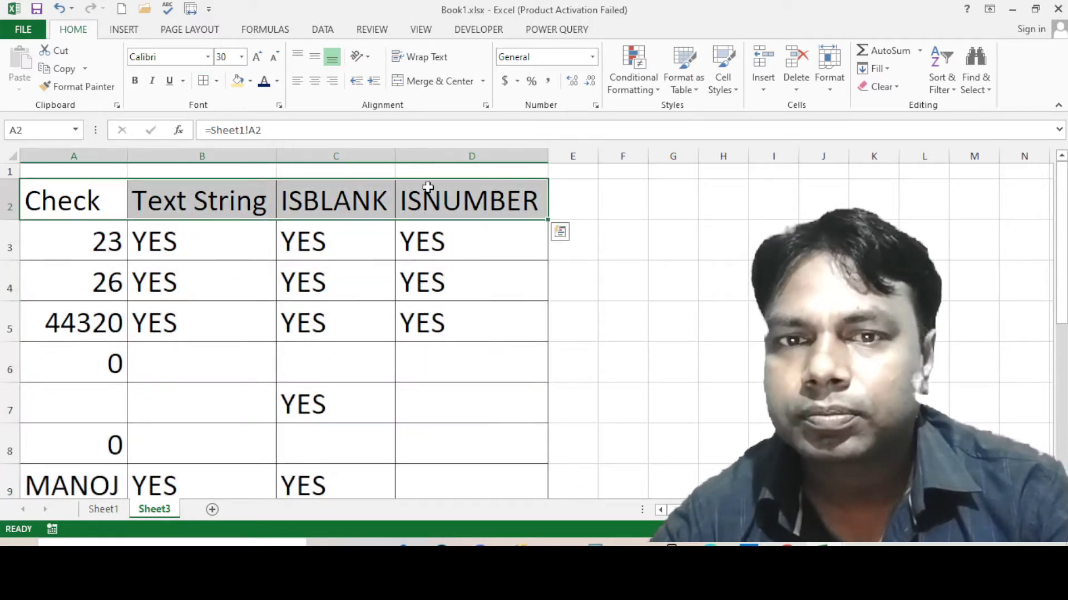
click(238, 81)
click(365, 361)
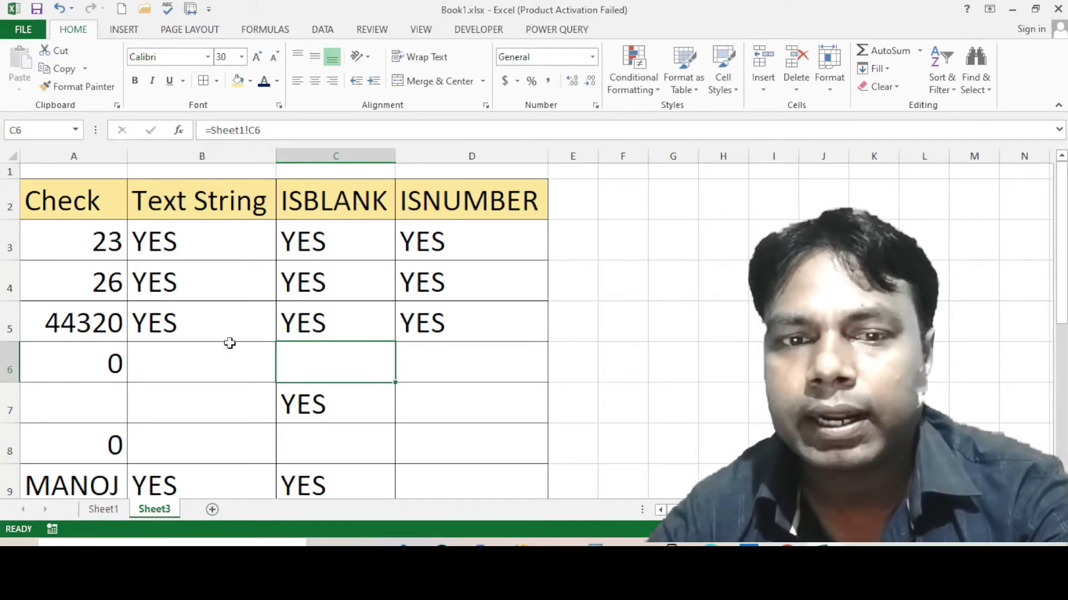
scroll(310, 409, down, 1)
scroll(453, 374, down, 1)
scroll(452, 374, up, 2)
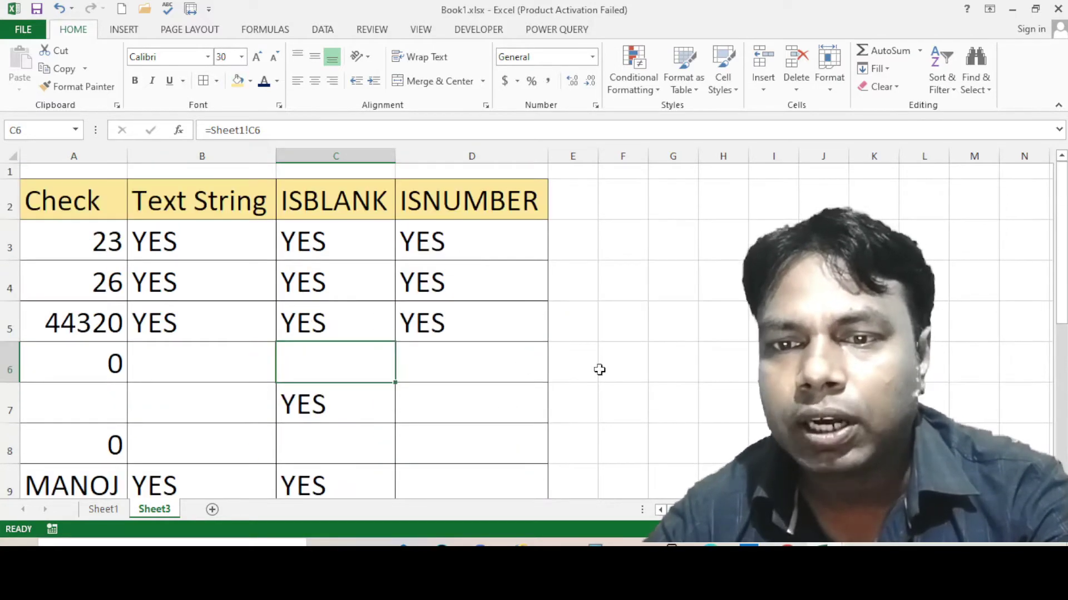
click(105, 510)
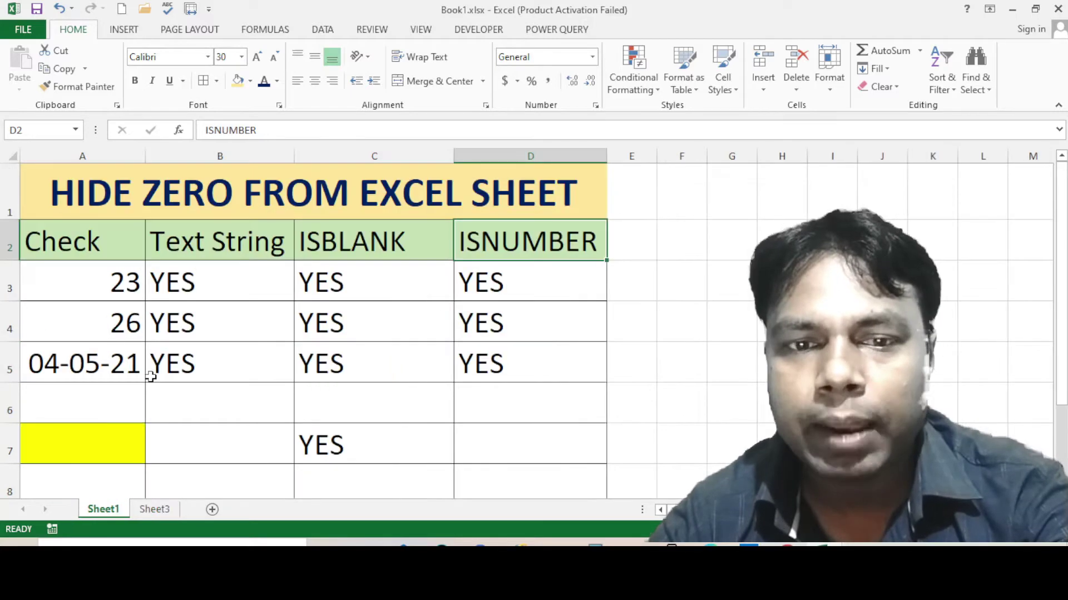
click(124, 408)
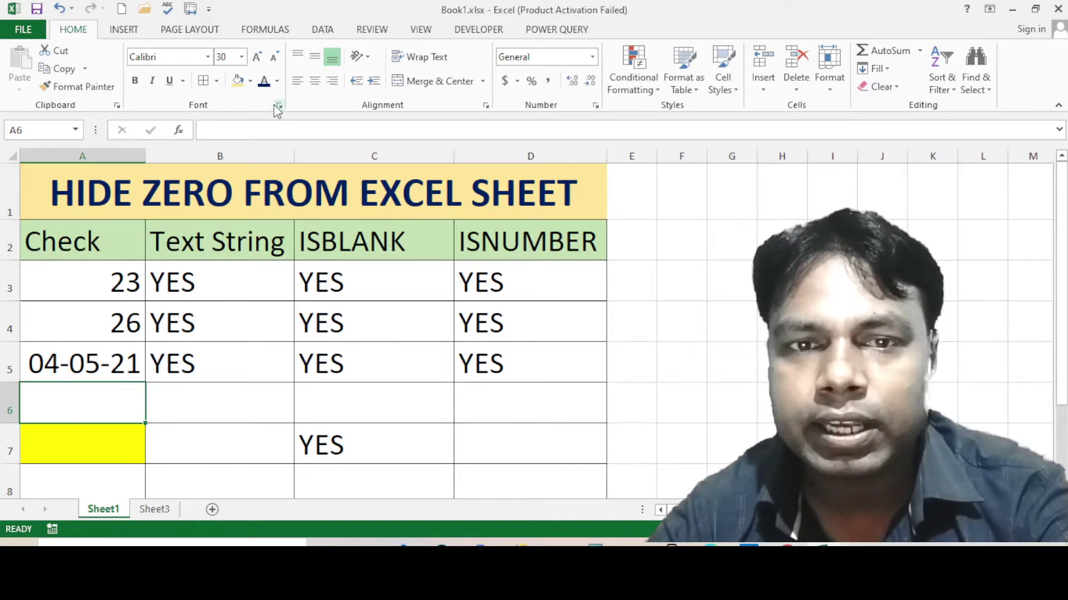
click(154, 510)
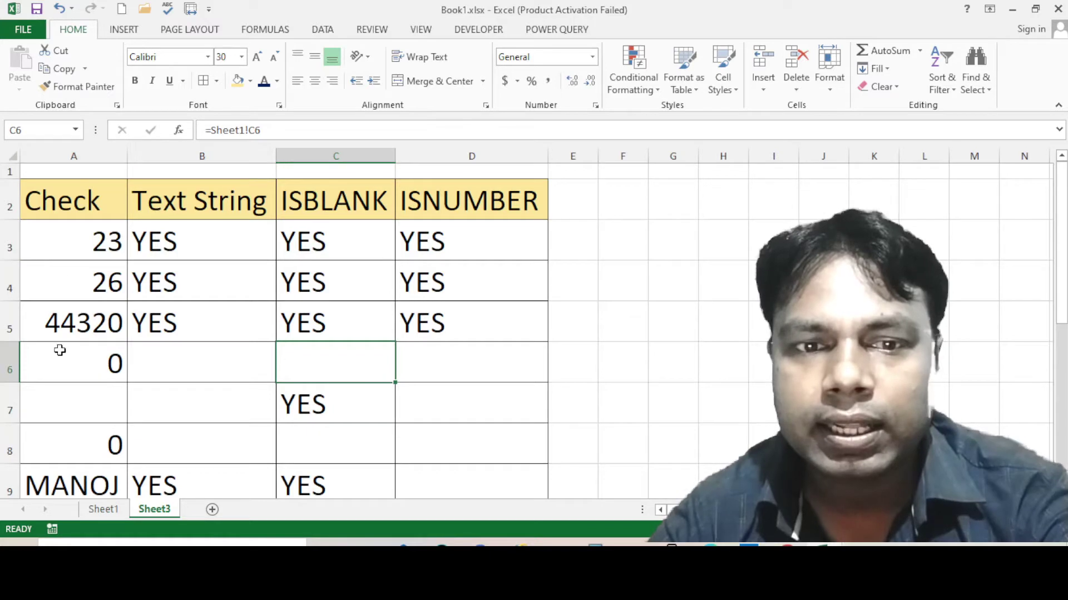
click(41, 371)
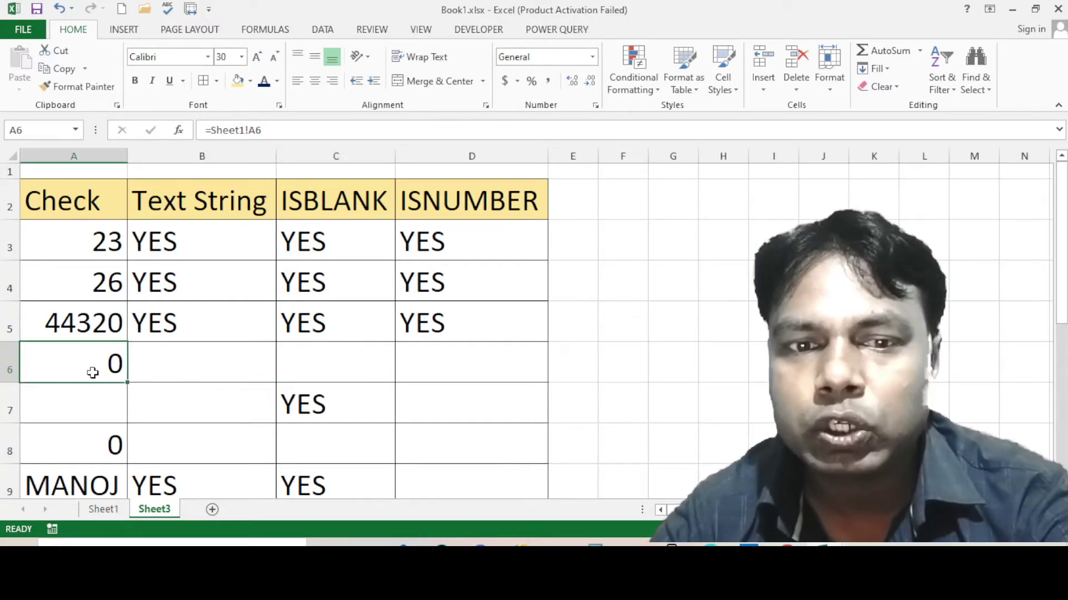
click(177, 383)
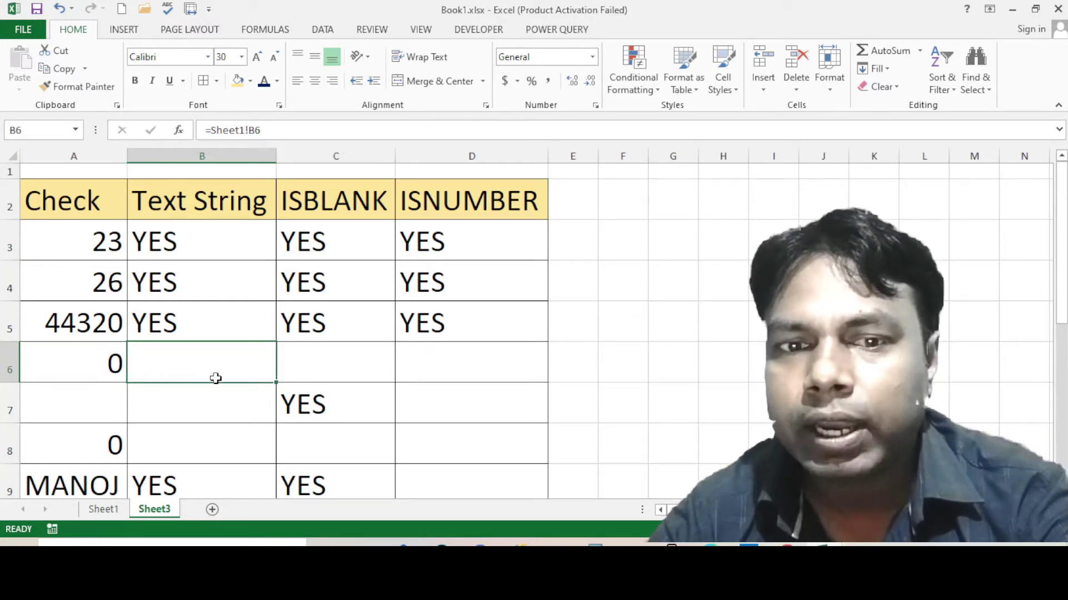
click(115, 515)
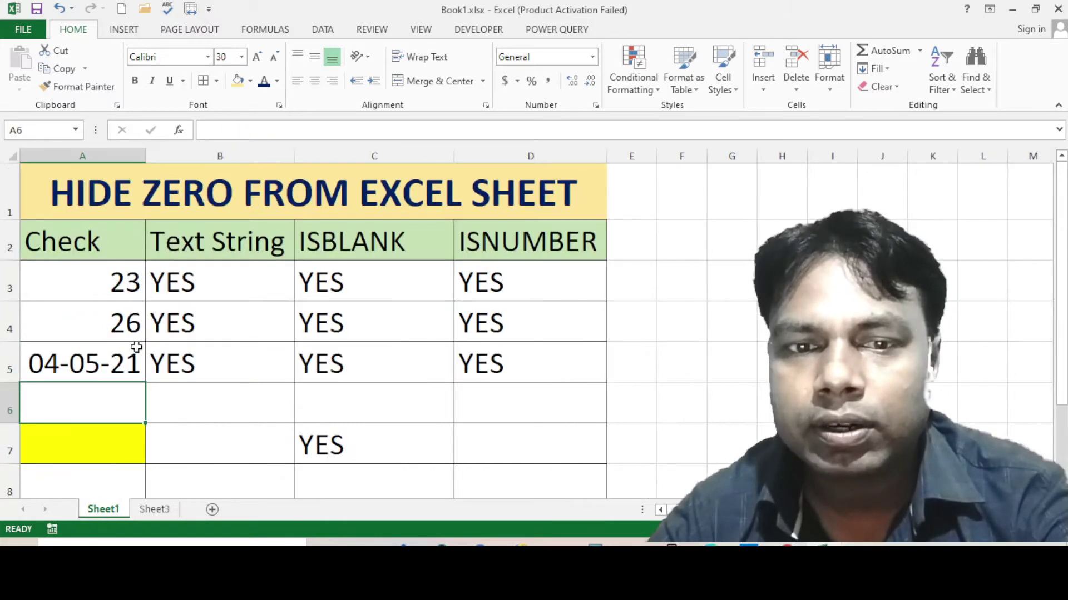
click(201, 408)
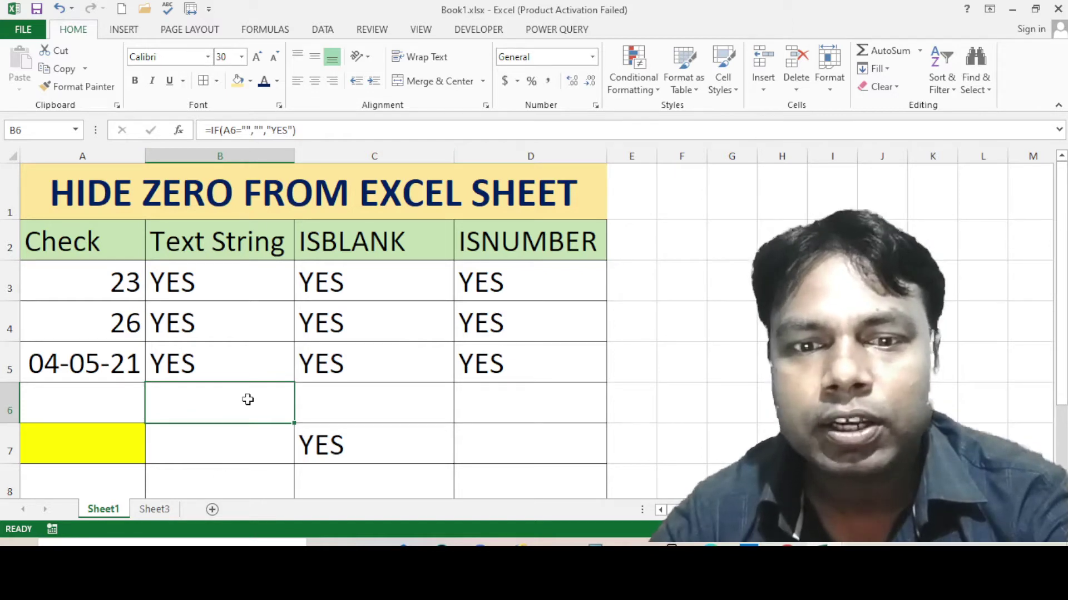
click(360, 396)
click(509, 412)
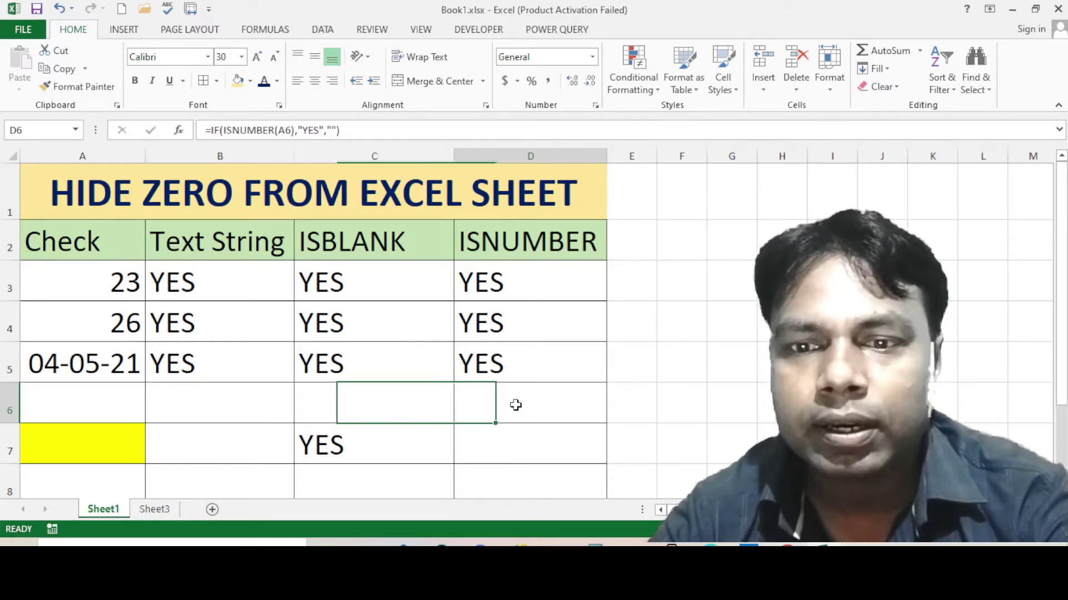
click(270, 404)
click(381, 416)
click(491, 415)
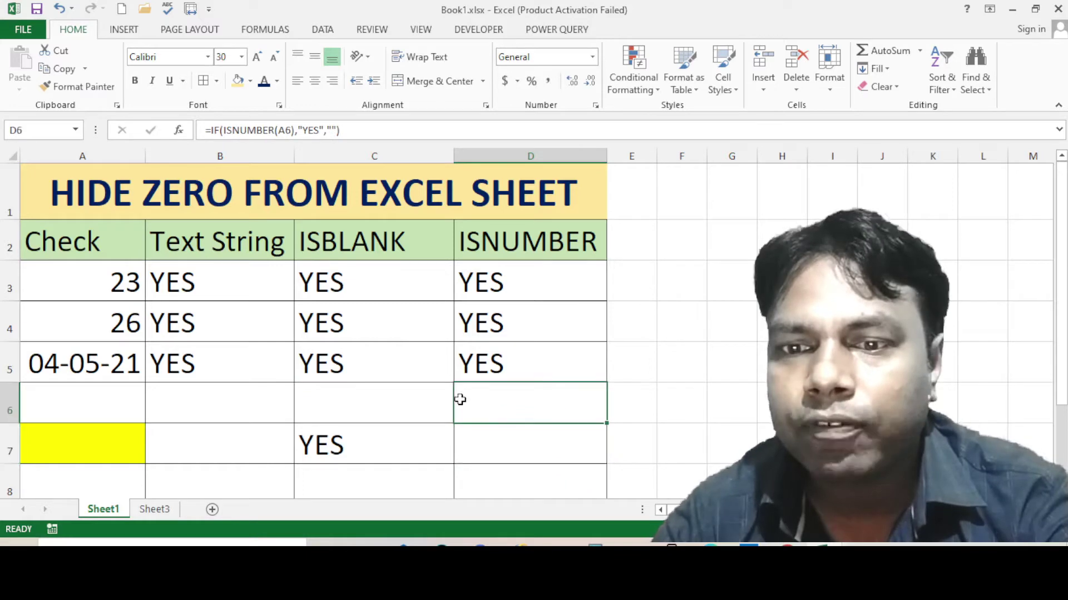
click(241, 396)
click(345, 398)
click(513, 394)
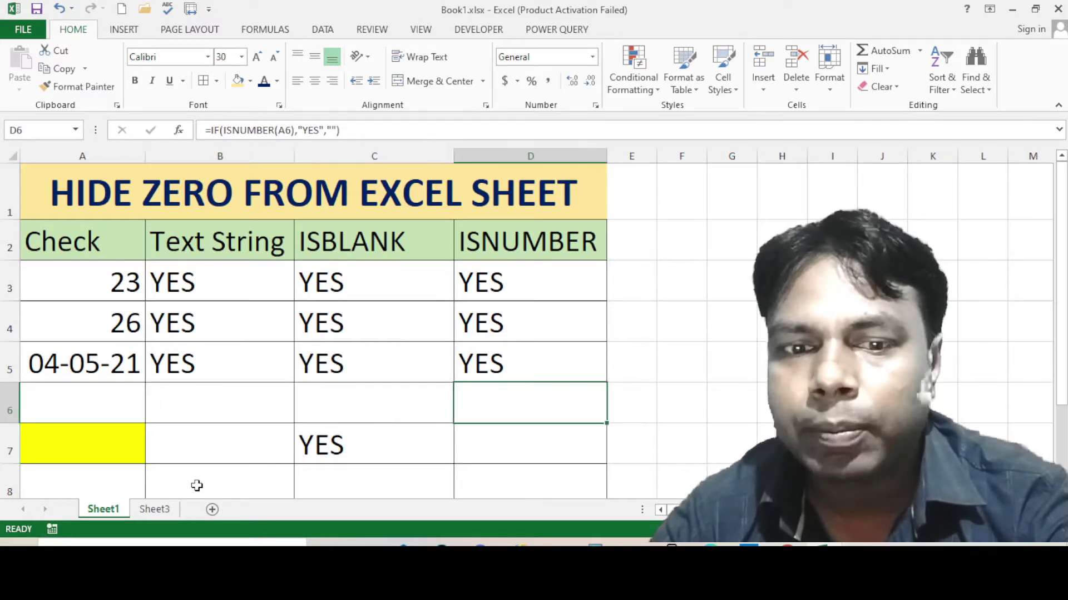
click(156, 510)
click(322, 357)
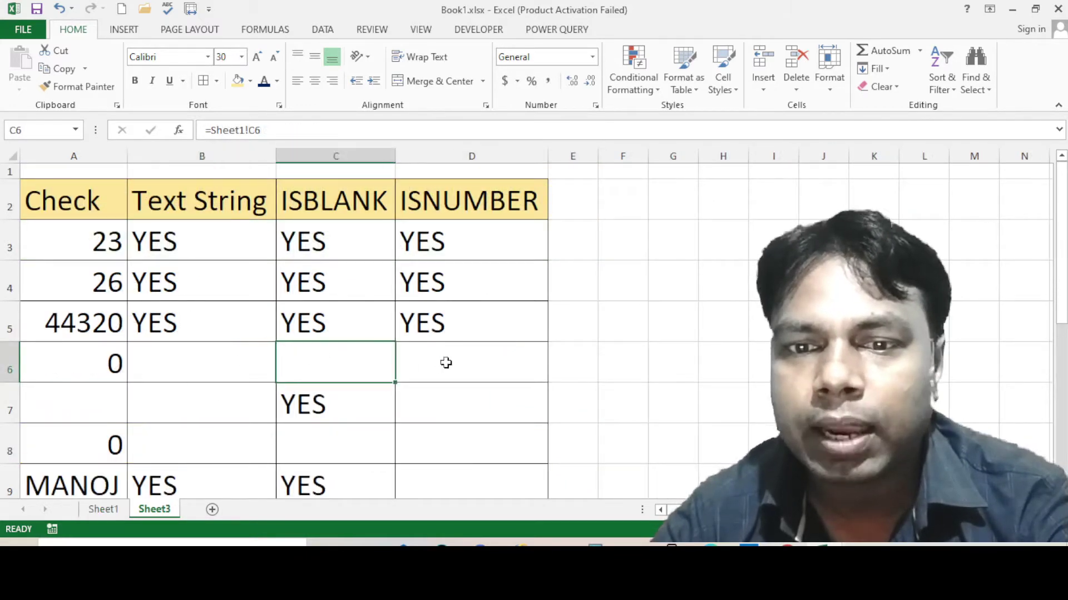
click(445, 362)
click(99, 362)
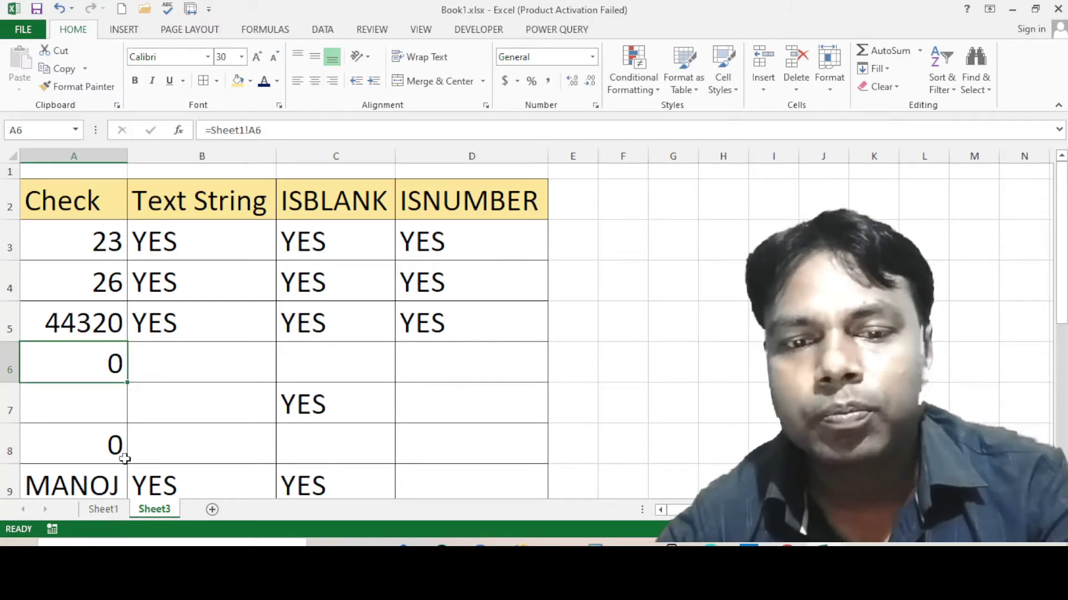
click(103, 510)
scroll(276, 404, down, 2)
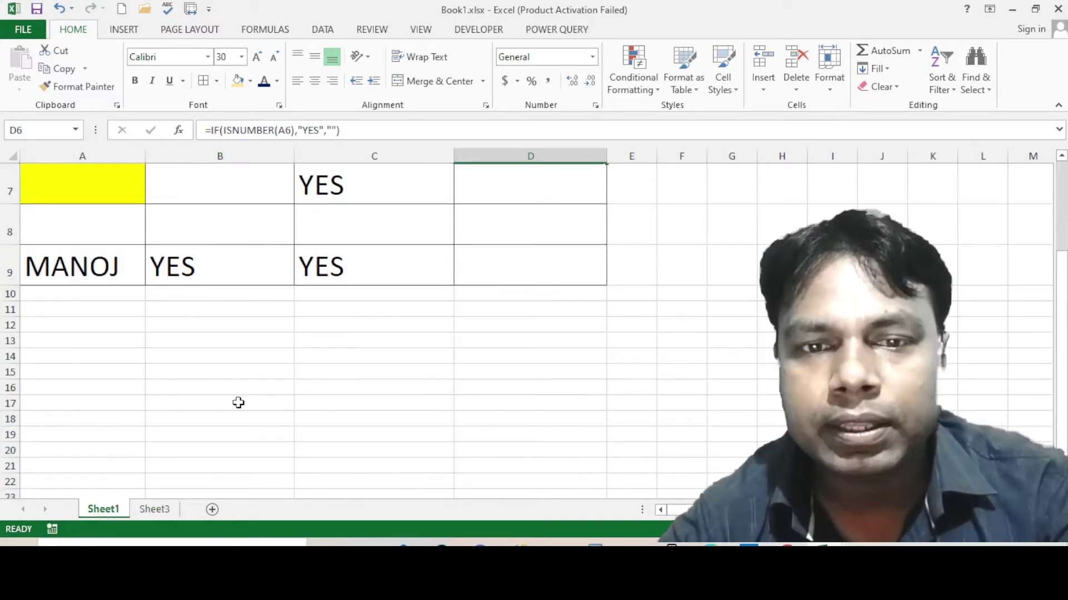
click(95, 236)
scroll(105, 264, up, 3)
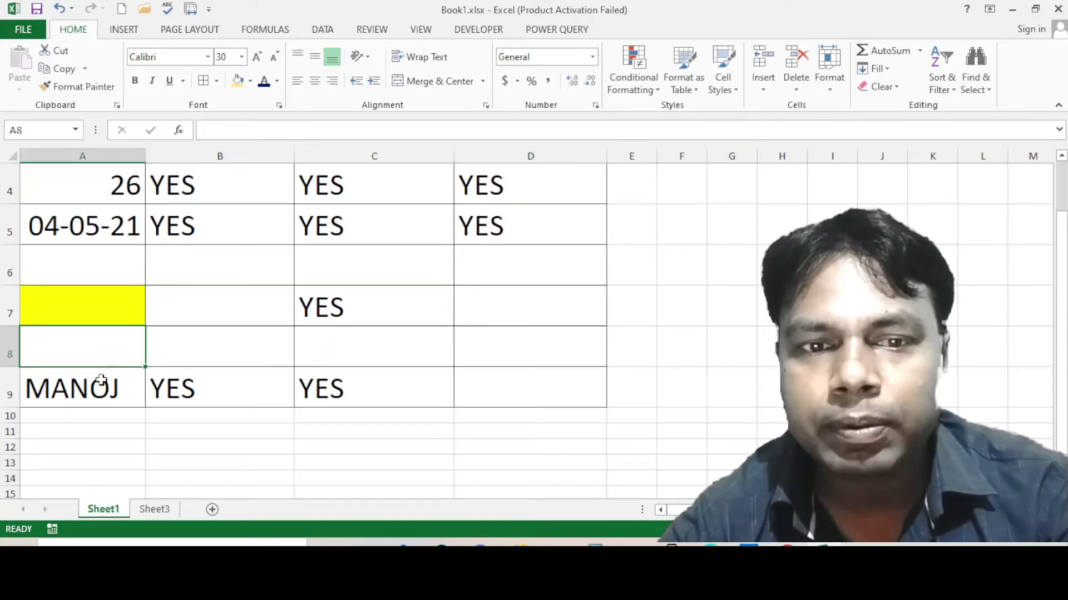
- On Sheet3, inspect the linked cells showing 0 around rows 8 and 9
click(154, 510)
scroll(124, 449, down, 2)
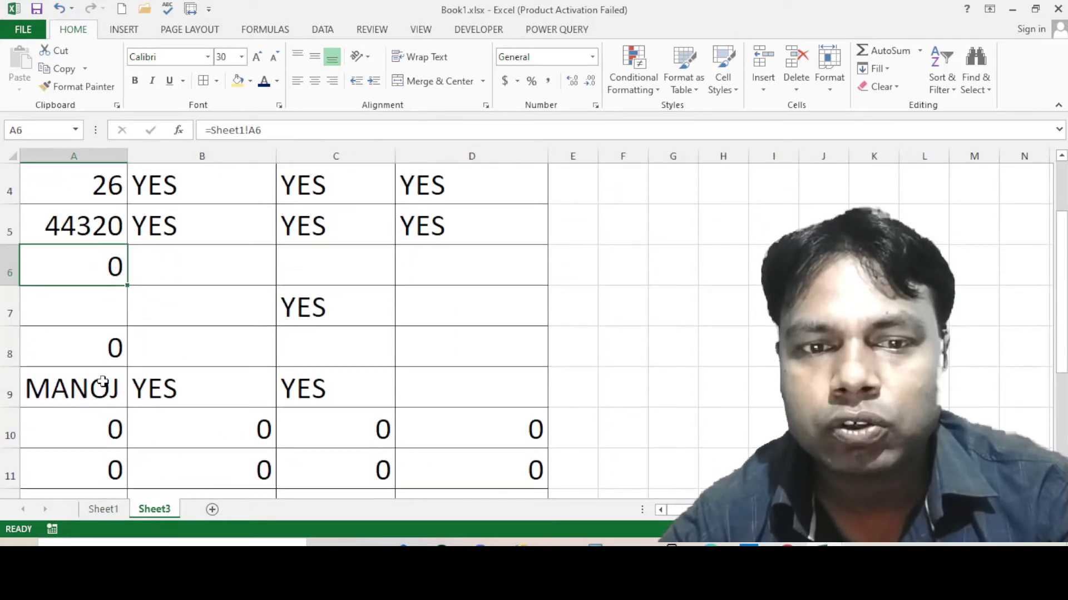
click(108, 352)
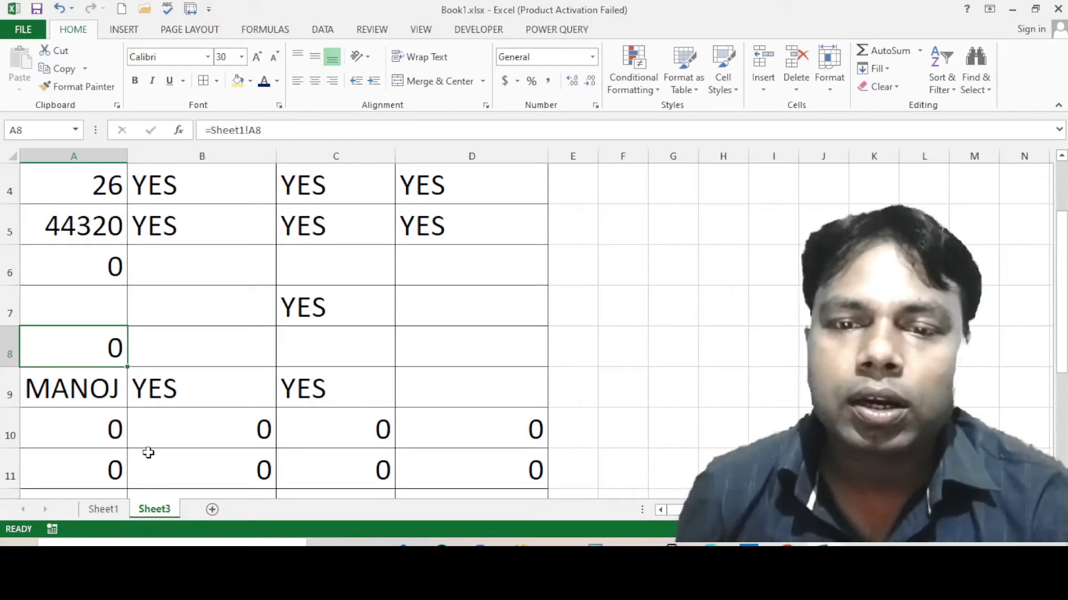
click(87, 399)
click(10, 394)
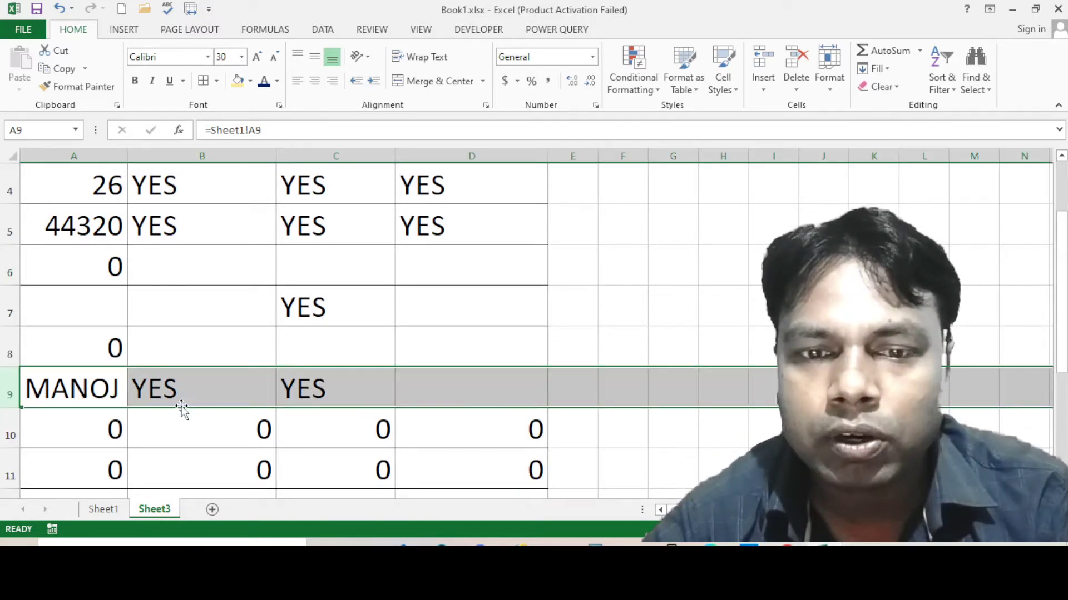
scroll(178, 409, down, 1)
scroll(166, 409, down, 2)
scroll(139, 289, up, 1)
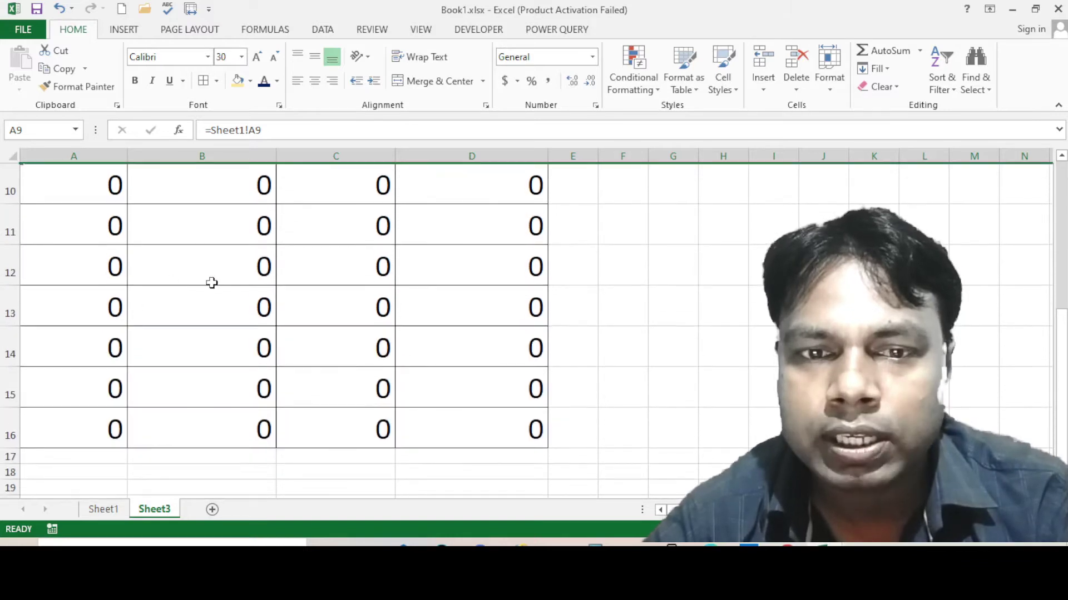
scroll(212, 283, up, 1)
- Compare with Sheet1's empty cells below the table
click(91, 513)
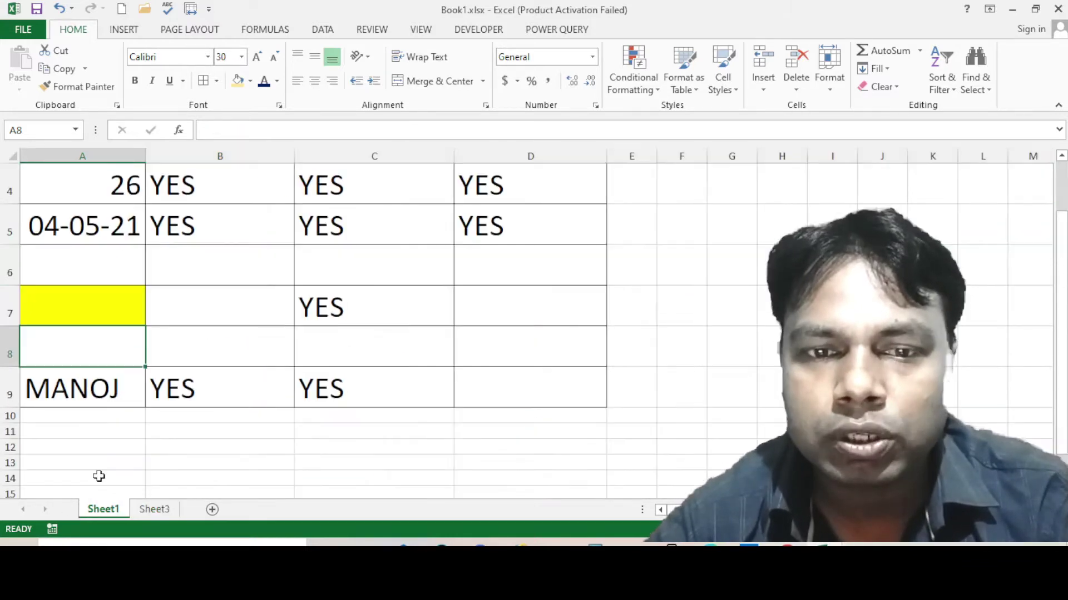
click(27, 395)
click(57, 414)
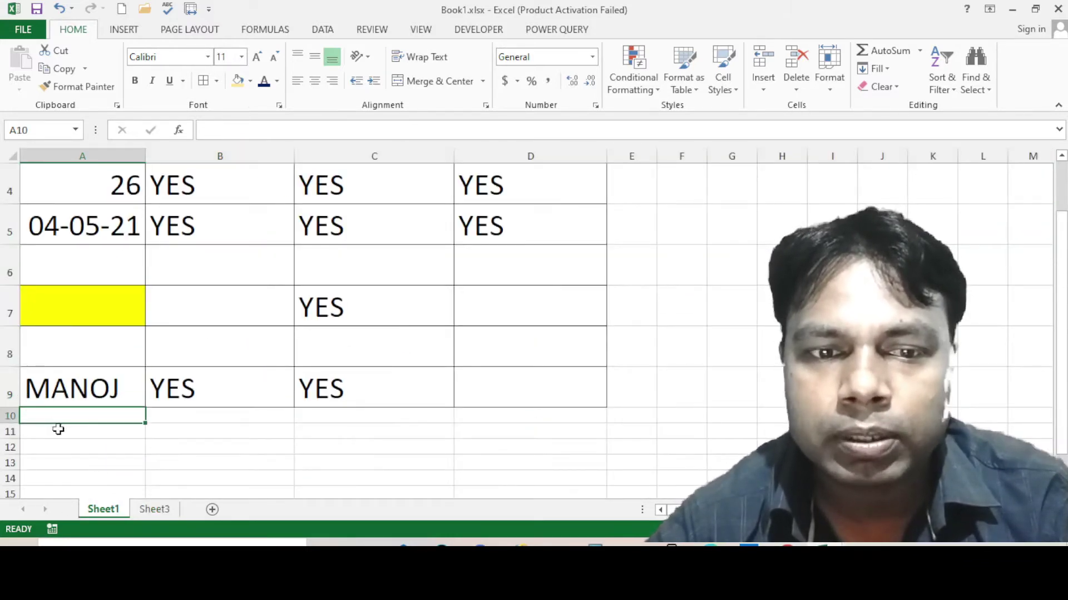
scroll(59, 431, down, 1)
- Back on Sheet3, review the zeros filling rows 10 to 16
click(146, 510)
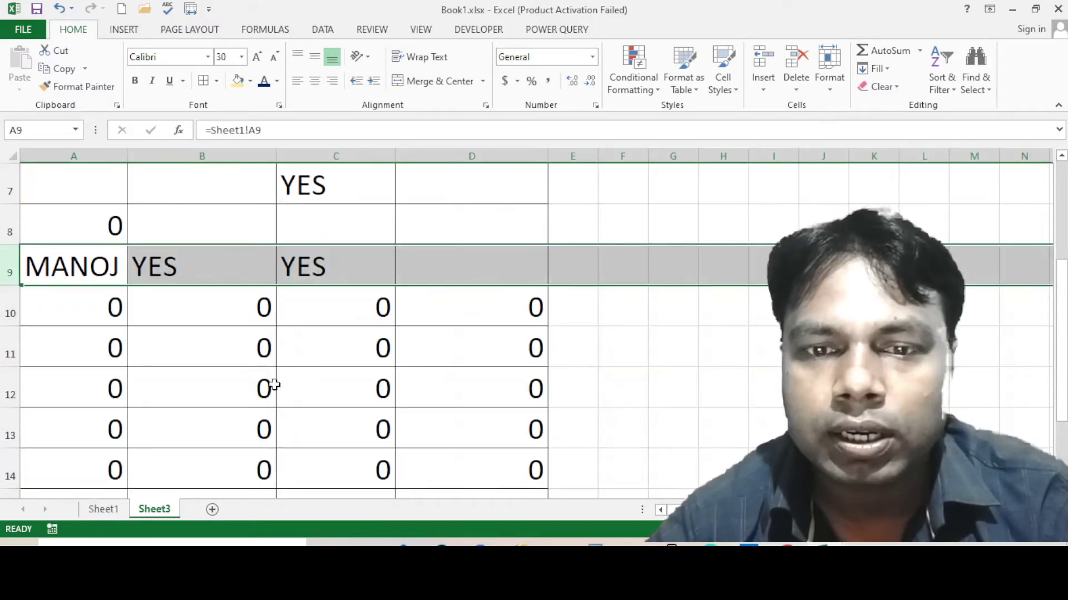
click(105, 313)
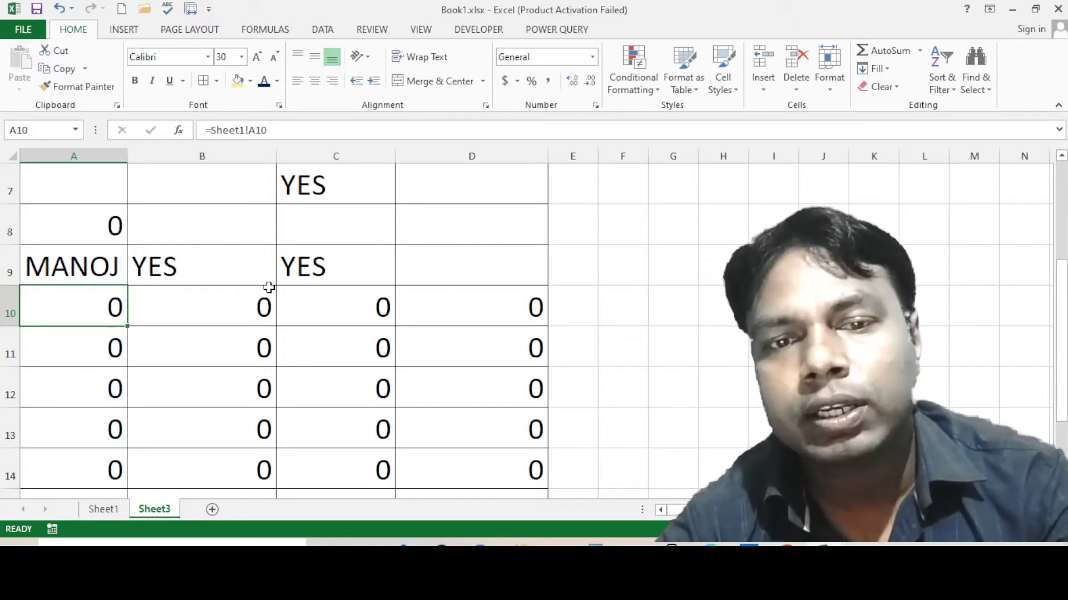
click(221, 388)
scroll(298, 351, down, 1)
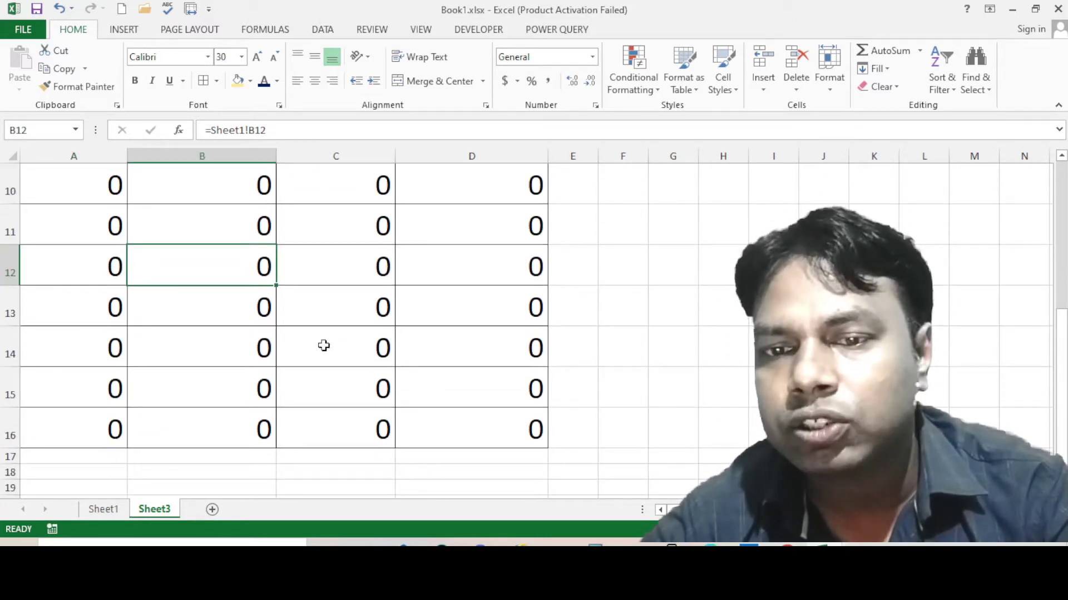
scroll(324, 346, up, 2)
scroll(374, 398, up, 1)
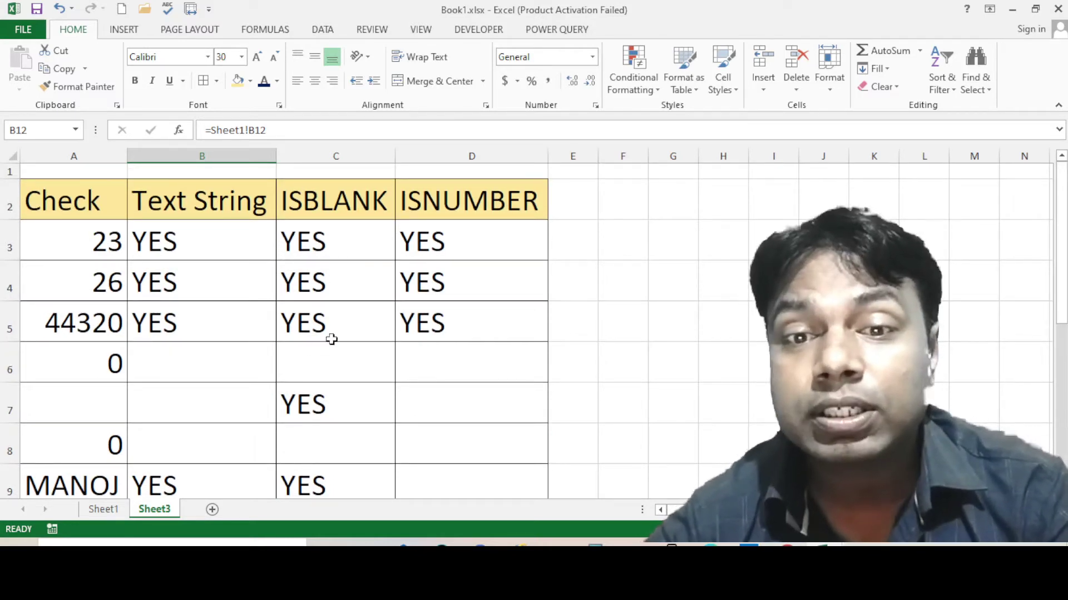
scroll(175, 352, down, 1)
scroll(167, 409, down, 1)
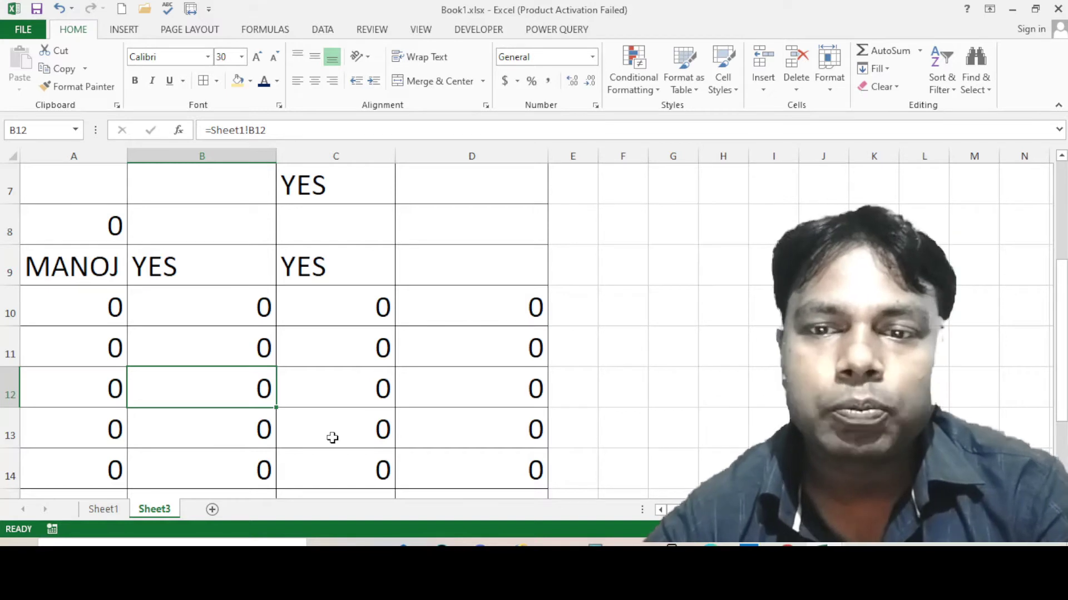
scroll(331, 440, down, 1)
- Select A1:D16 on Sheet3 and open Format Cells with Ctrl+1, moved aside
mouse_move(489, 429)
mouse_down()
mouse_move(63, 292)
mouse_move(37, 146)
mouse_up()
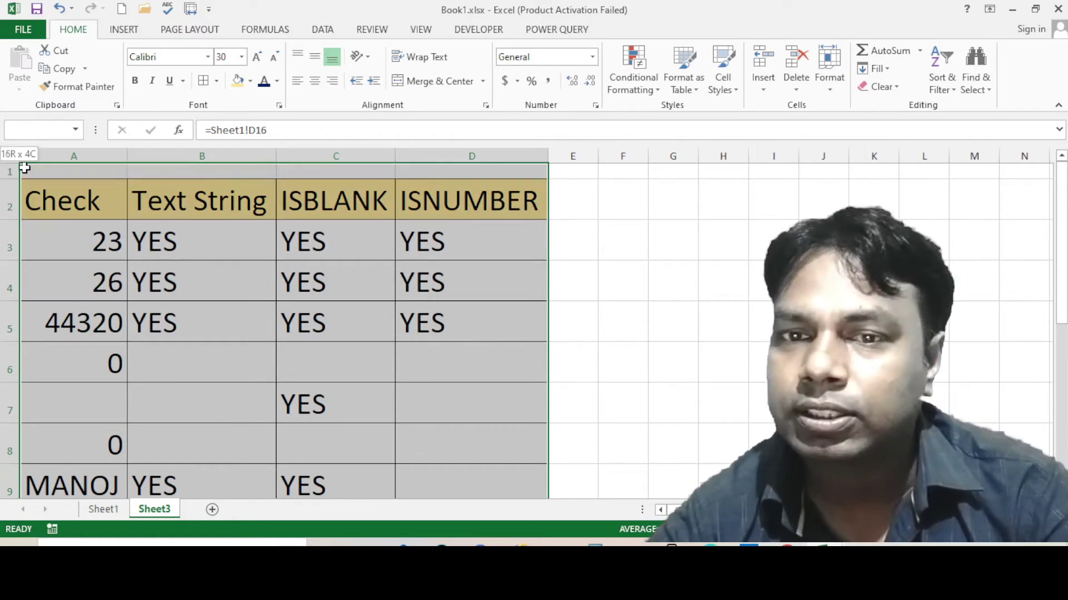
drag(37, 147, 15, 170)
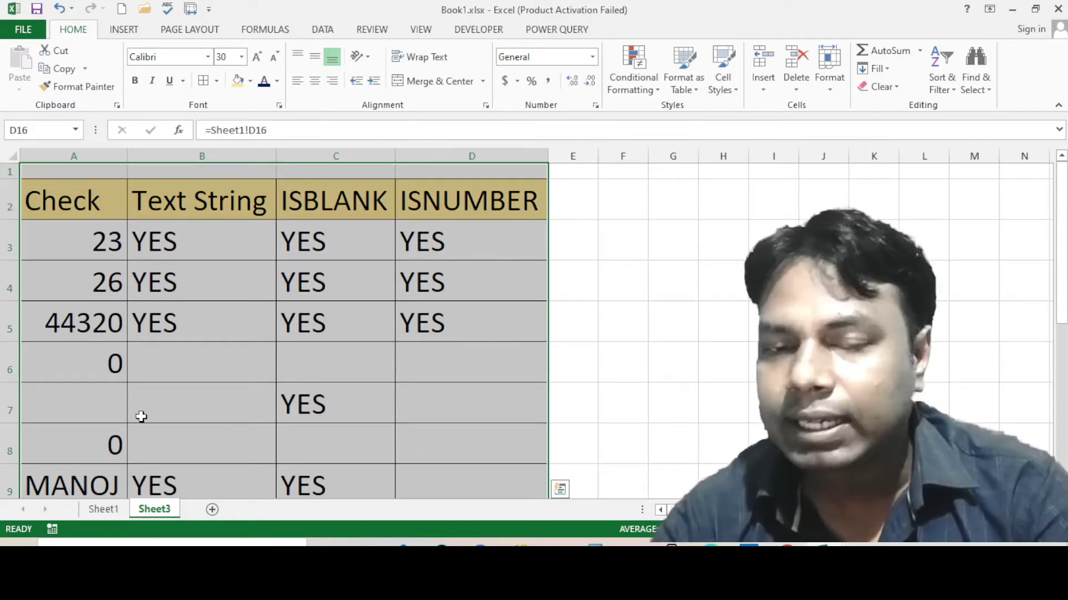
right_click(185, 280)
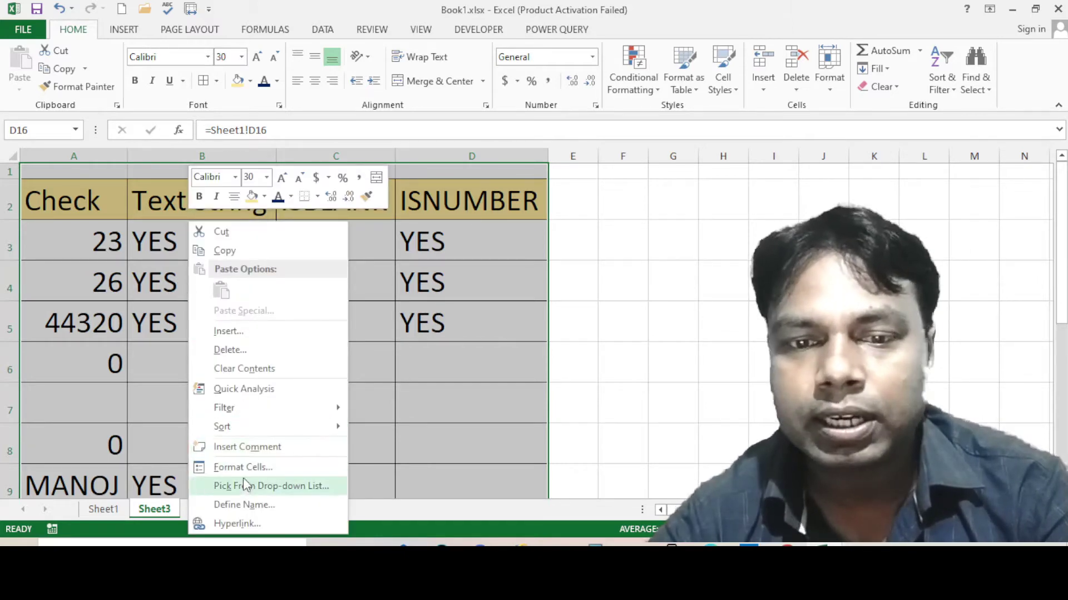
key(Escape)
scroll(234, 462, down, 4)
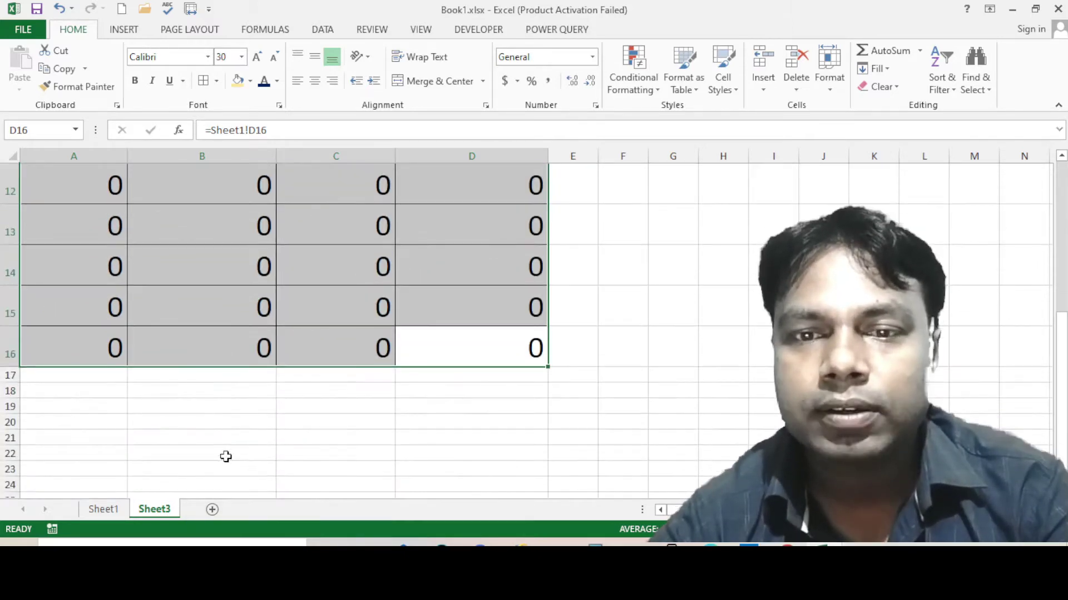
key(ctrl+1)
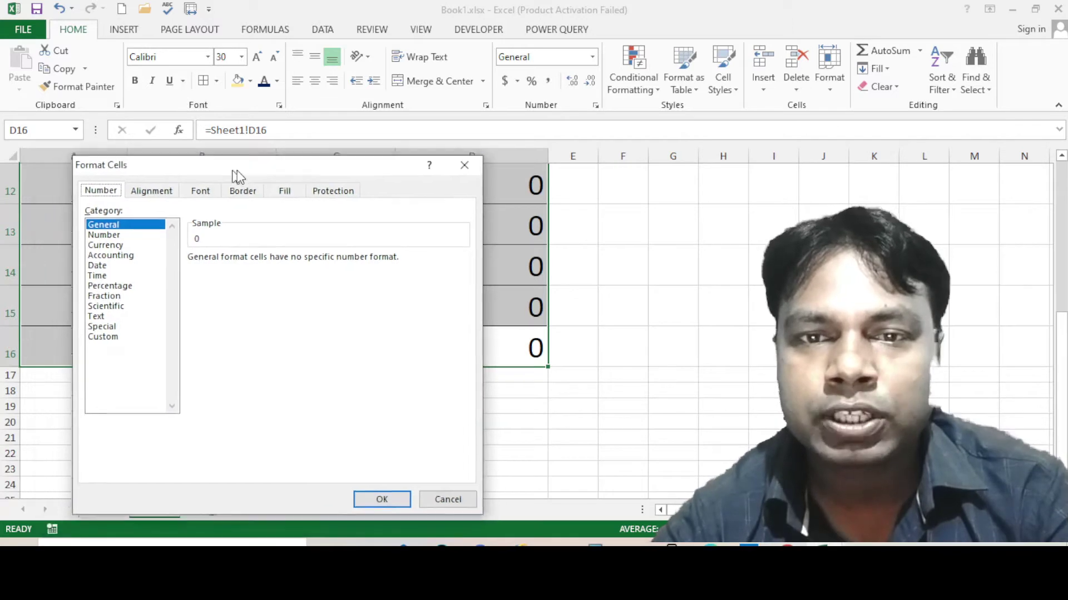
drag(199, 193, 248, 171)
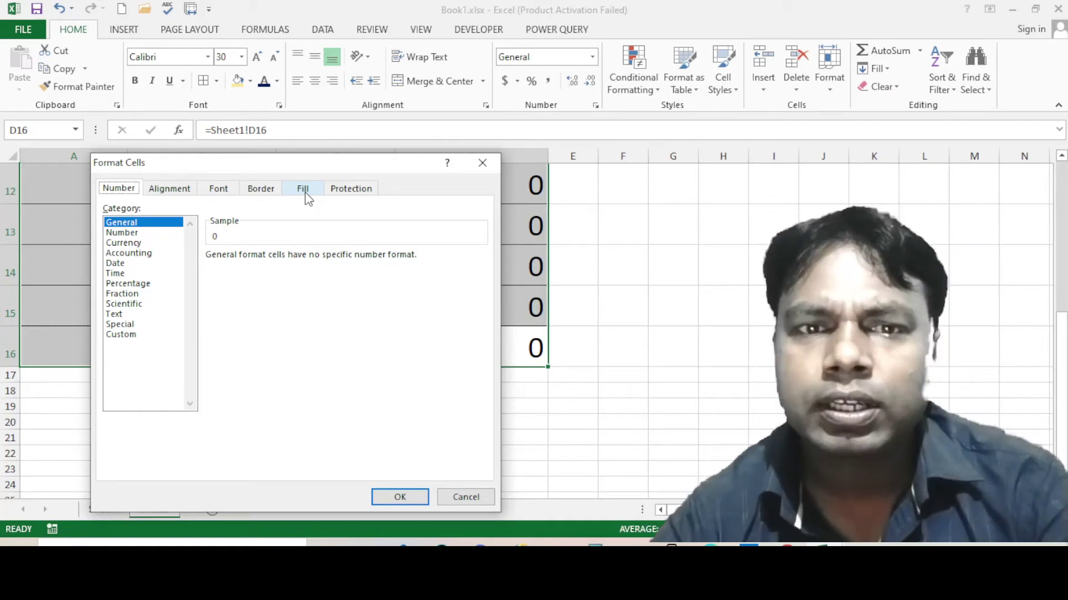
drag(189, 175, 312, 145)
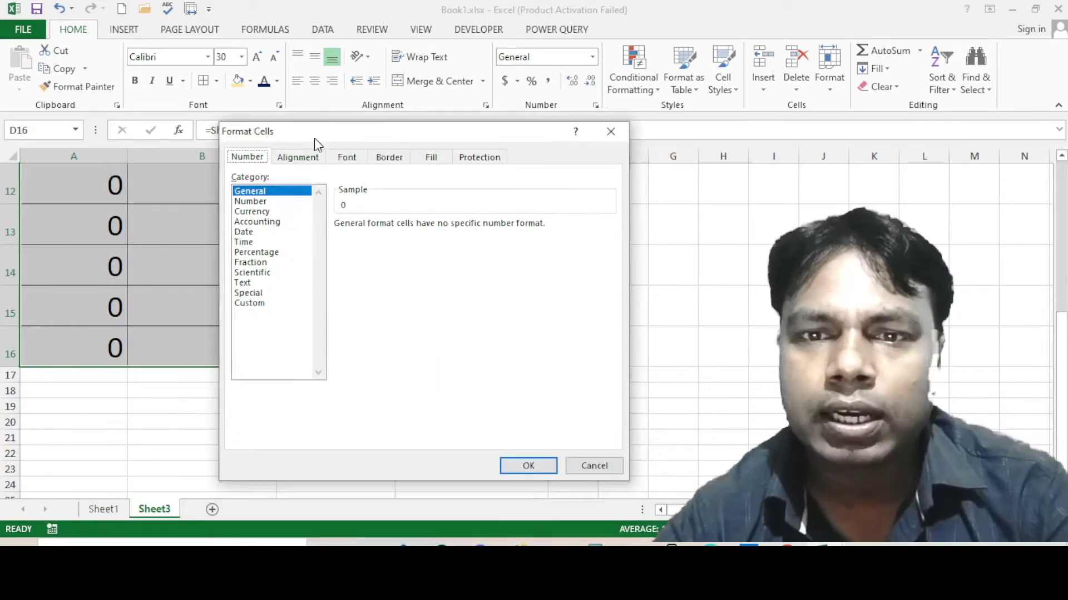
- Choose the Custom category and enter the format code 0;-0;;@
click(245, 305)
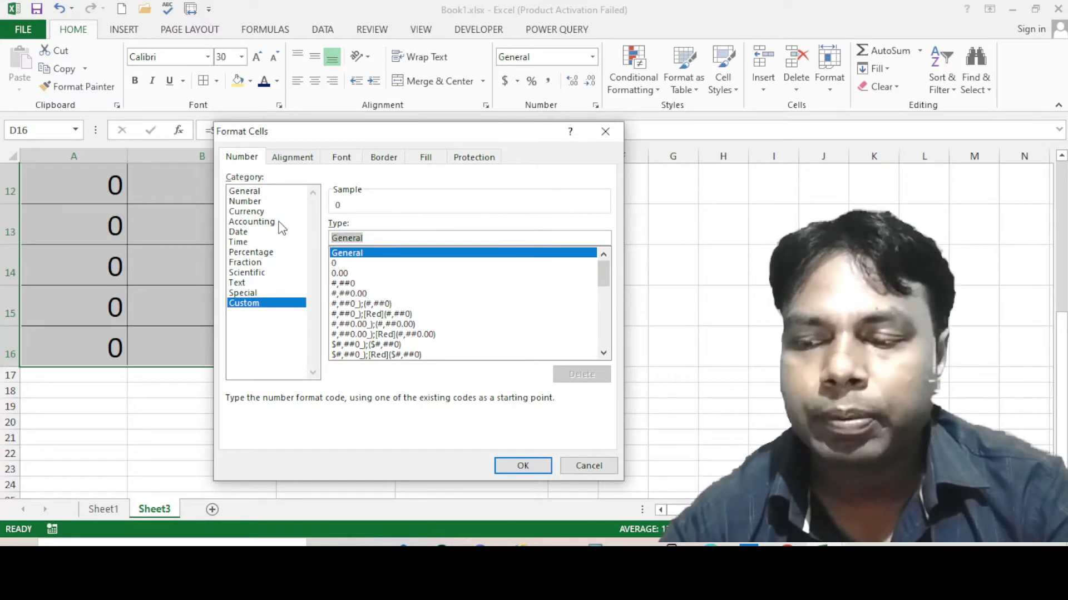
text(0;-0)
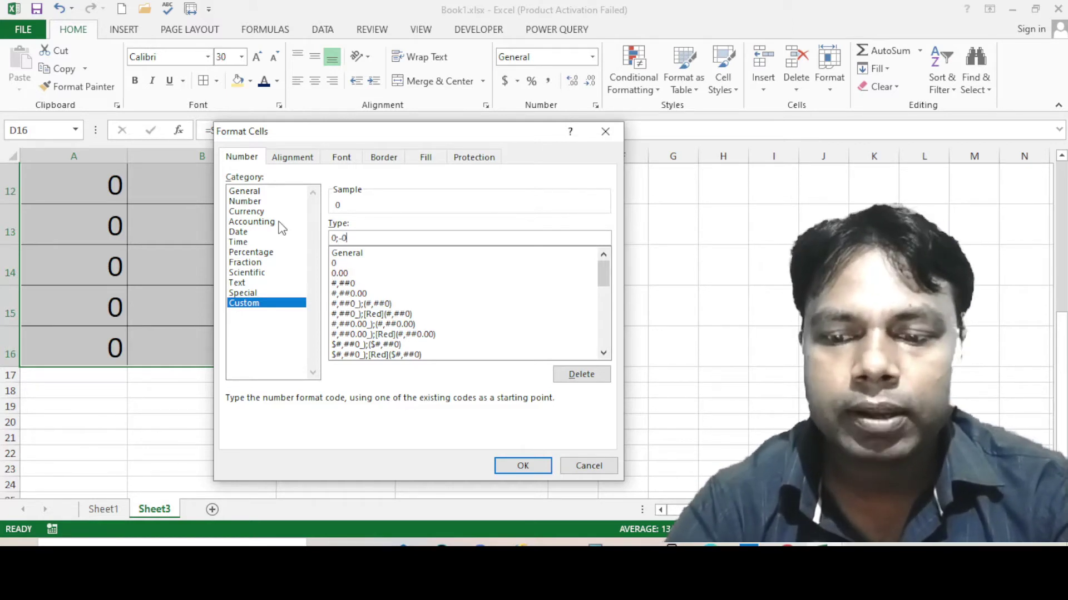
text(;;@)
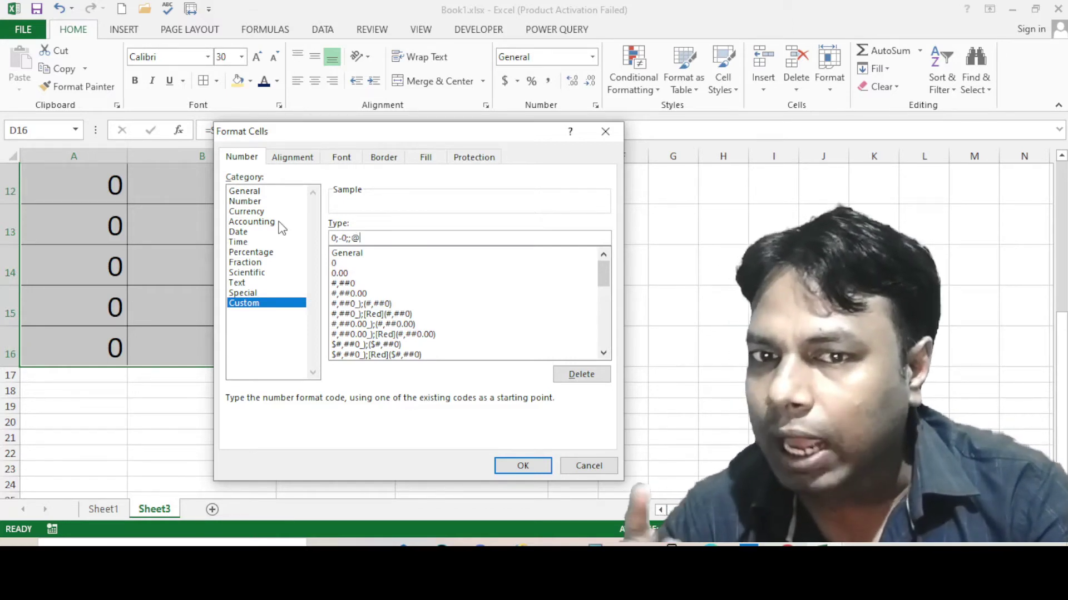
- Apply the 0;-0;;@ format so the table's zero cells appear blank
click(532, 466)
scroll(414, 394, up, 2)
scroll(219, 374, up, 1)
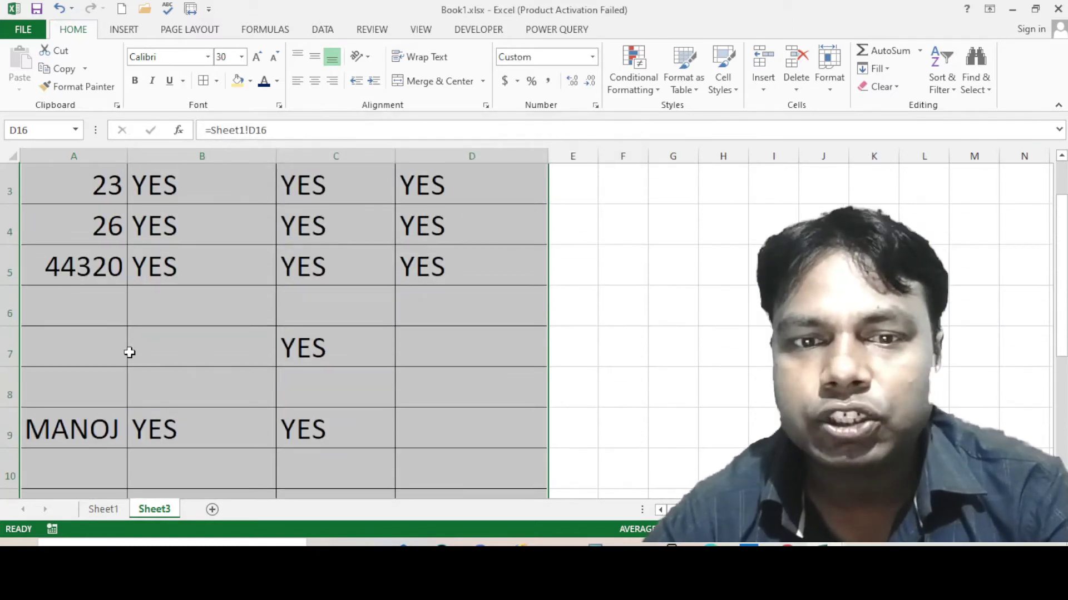
scroll(129, 352, up, 1)
scroll(503, 406, down, 1)
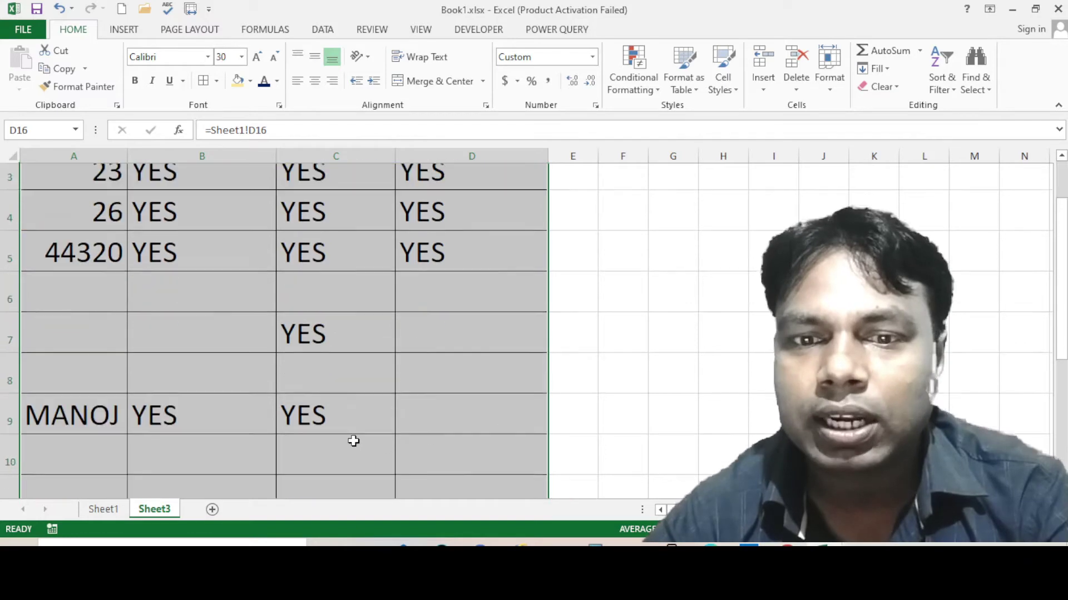
scroll(353, 438, down, 2)
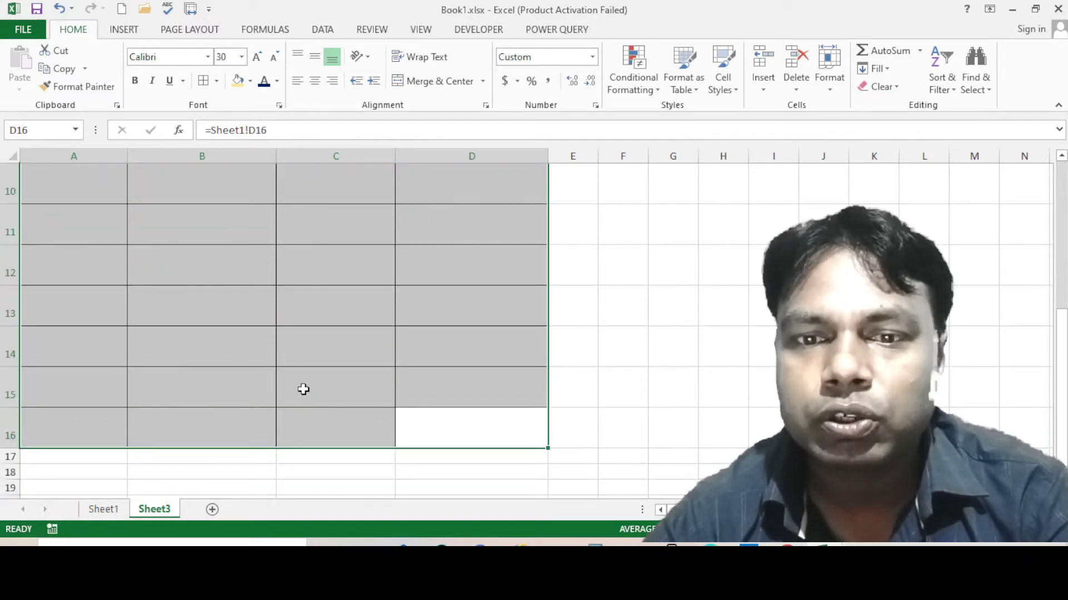
scroll(303, 389, up, 1)
click(628, 322)
scroll(366, 359, up, 2)
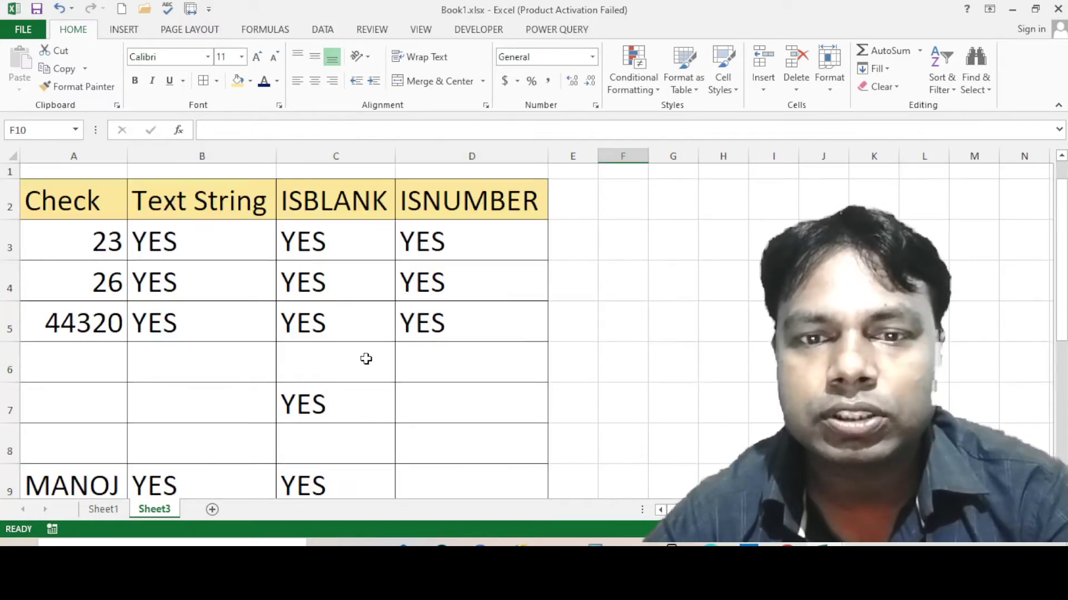
scroll(305, 374, down, 2)
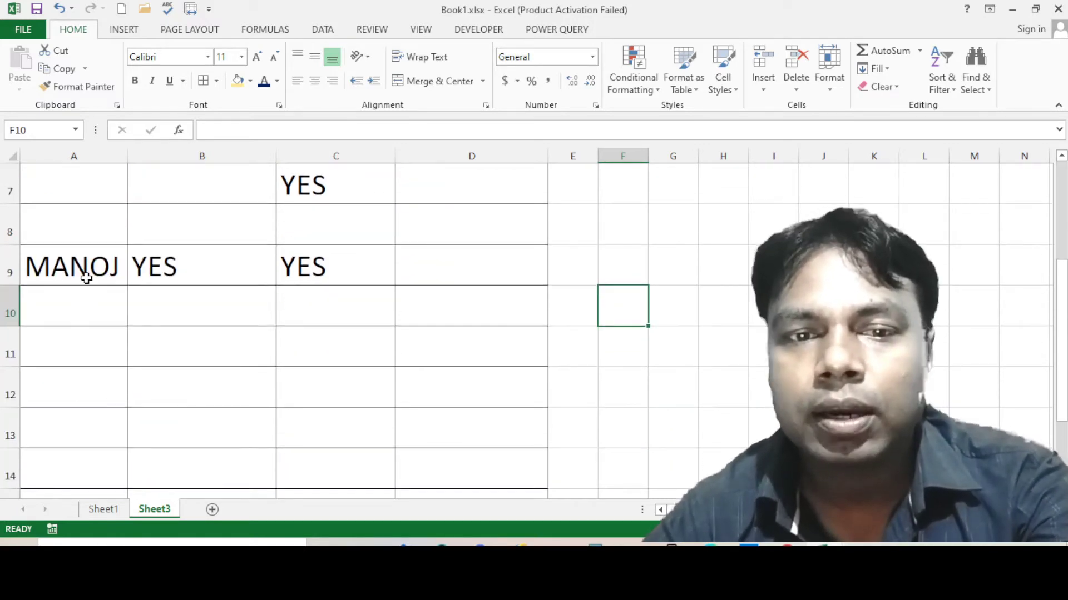
- Check the formulas behind row 9 and the YES in C9
click(86, 278)
key(shift+space)
click(319, 272)
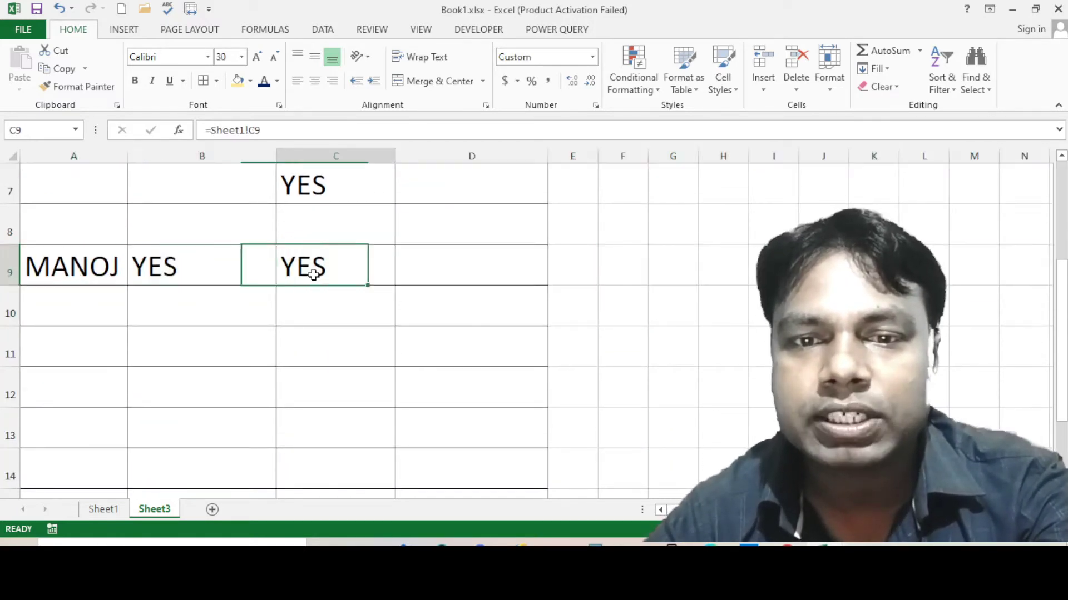
key(Down)
key(Down)
- On Sheet1, enter 45 in A10, HHH in B10, AS in B11 and AS in A12
click(112, 514)
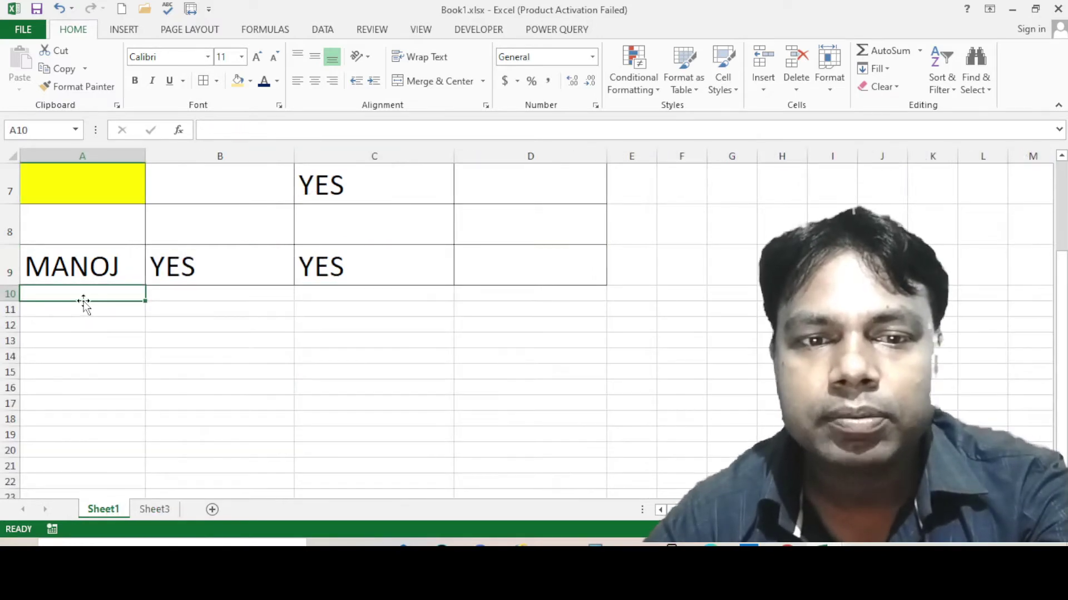
text(45)
key(Return)
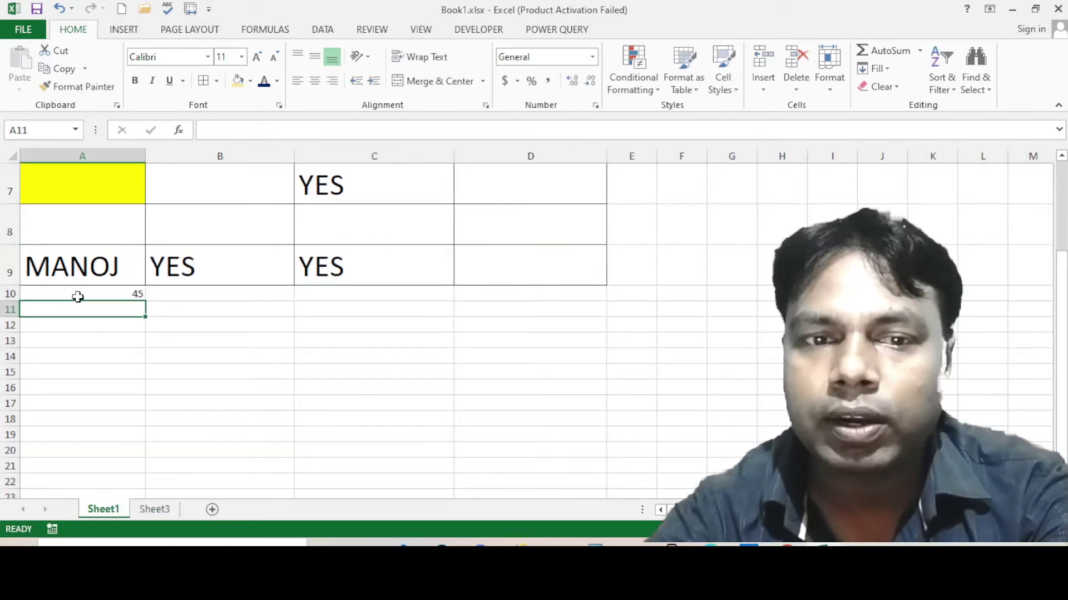
click(212, 296)
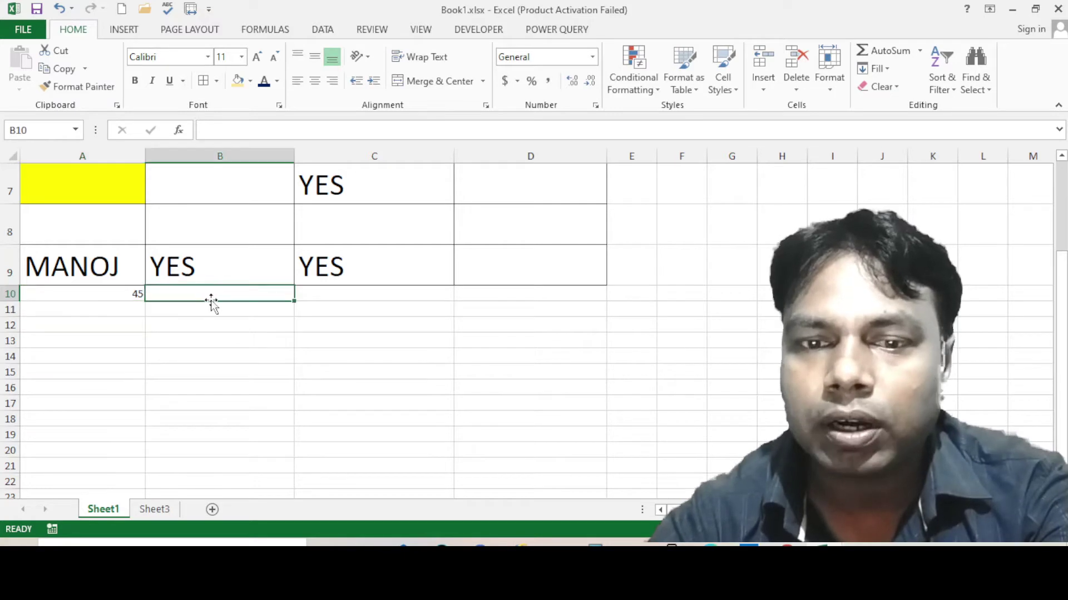
text(HHH)
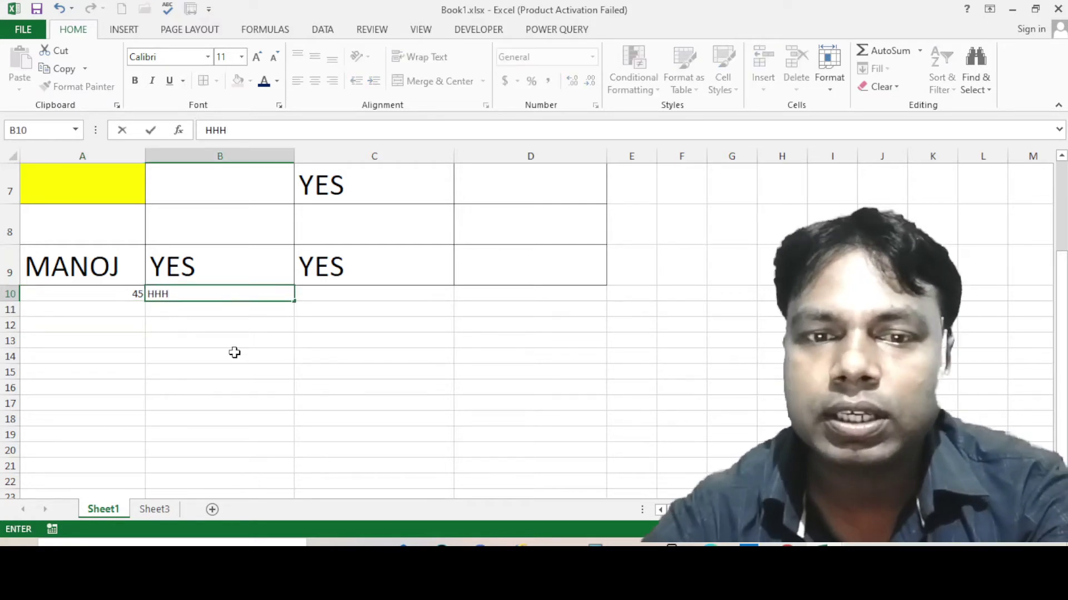
drag(177, 309, 176, 332)
text(AS)
click(109, 328)
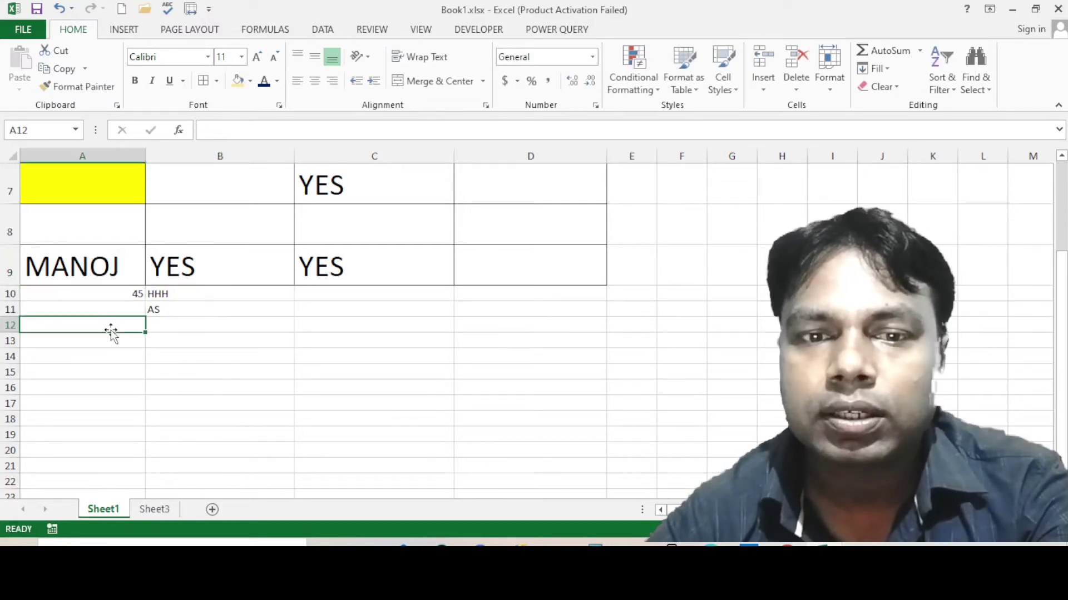
text(AS)
click(334, 358)
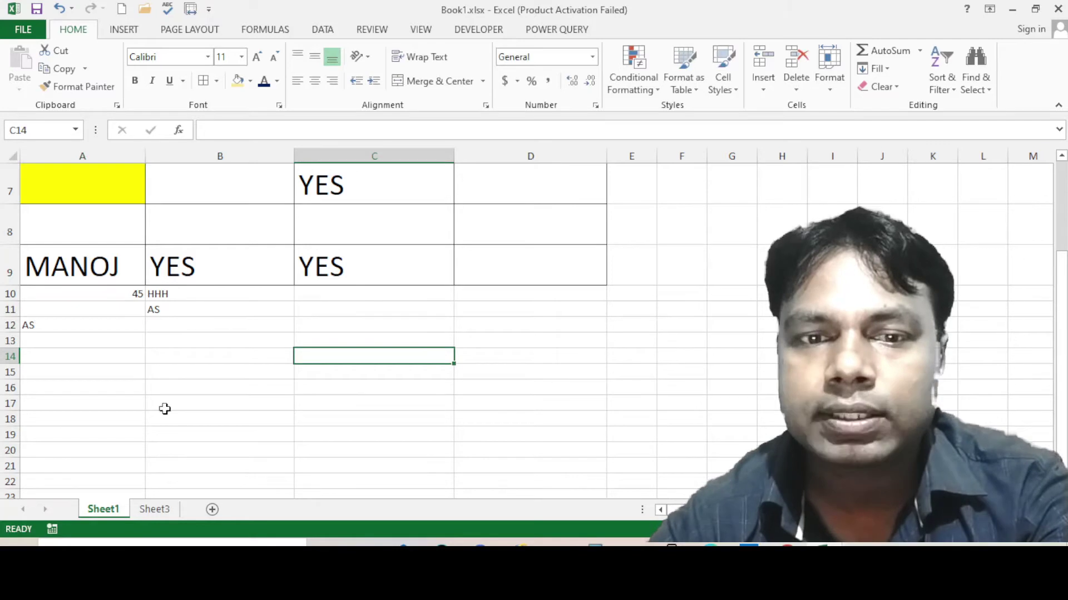
- Confirm on Sheet3 that the new values appear in the linked cells
click(154, 510)
click(207, 305)
mouse_move(78, 348)
mouse_down()
mouse_move(127, 348)
mouse_move(55, 362)
mouse_up()
click(79, 345)
click(190, 309)
click(112, 424)
click(223, 417)
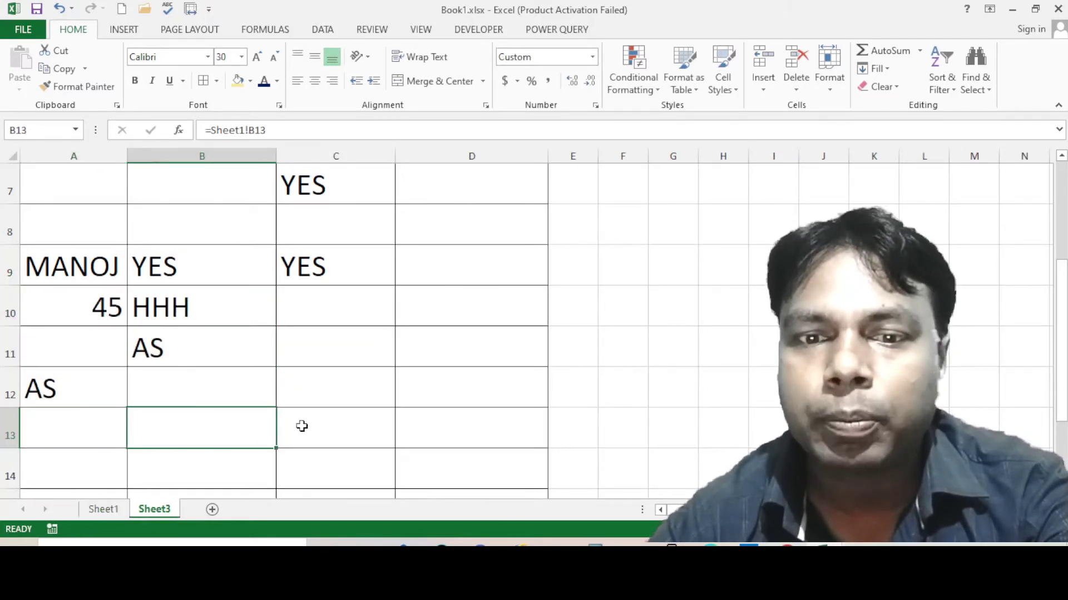
click(301, 426)
click(440, 424)
scroll(263, 397, down, 1)
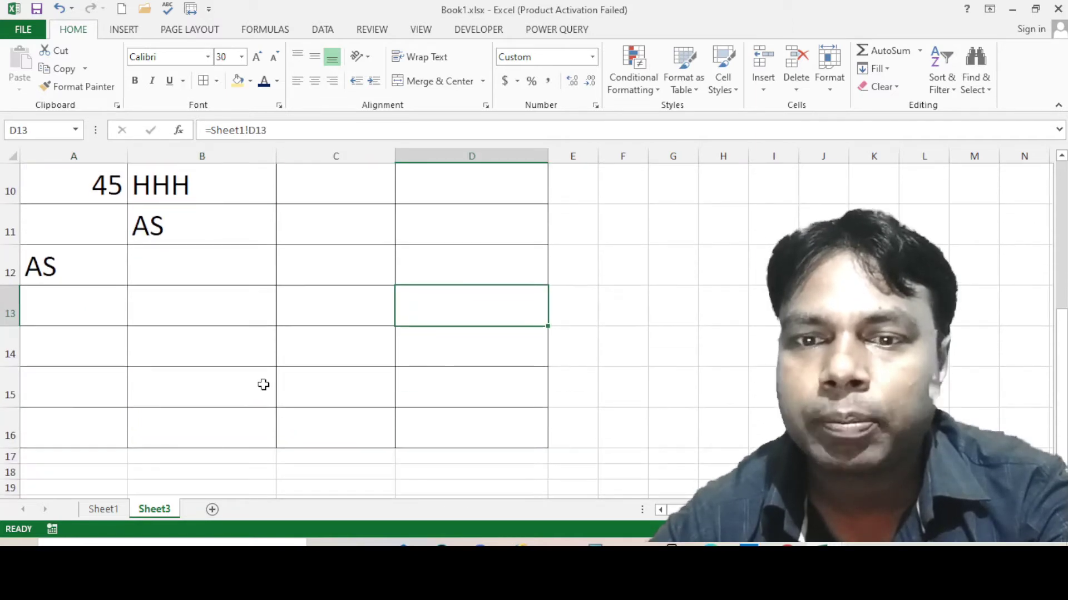
scroll(263, 390, up, 2)
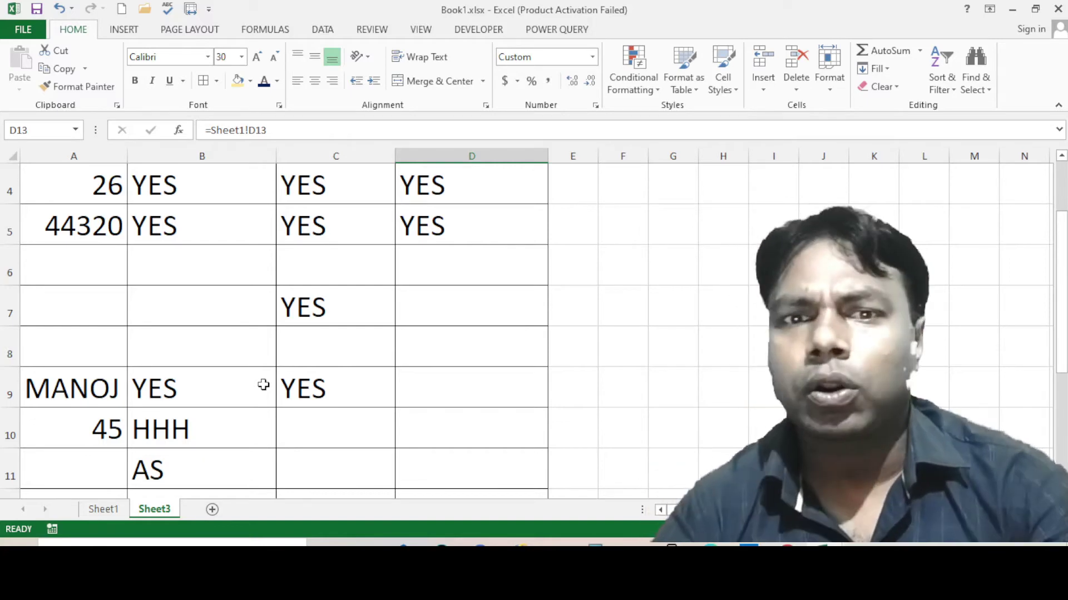
scroll(273, 388, up, 1)
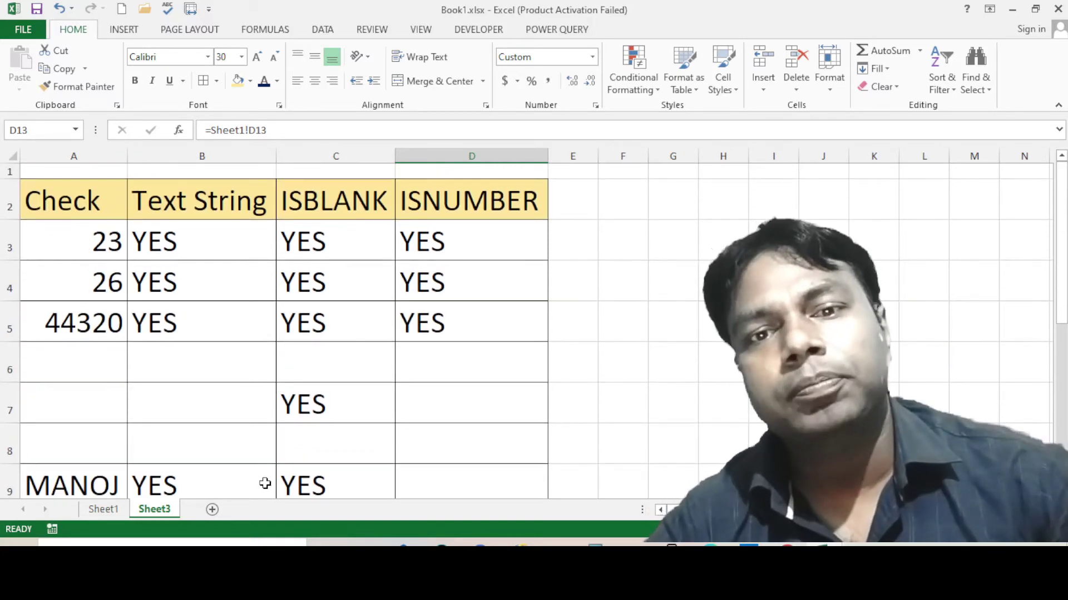
click(151, 377)
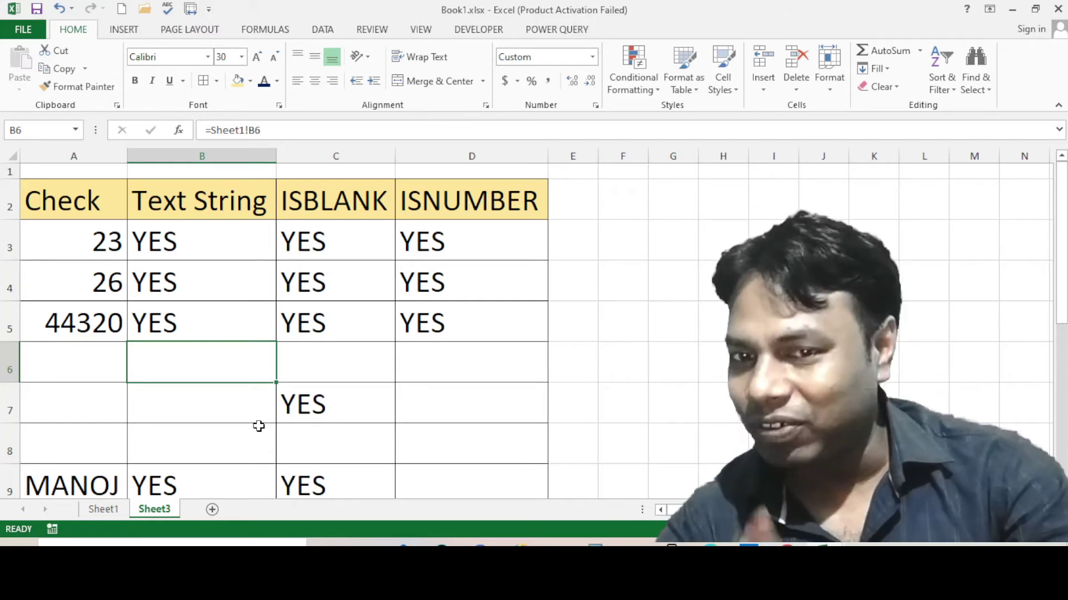
- Select A2:D16, copy the 0;-0;;@ code from Format Cells, and cancel without changes
drag(88, 185, 548, 448)
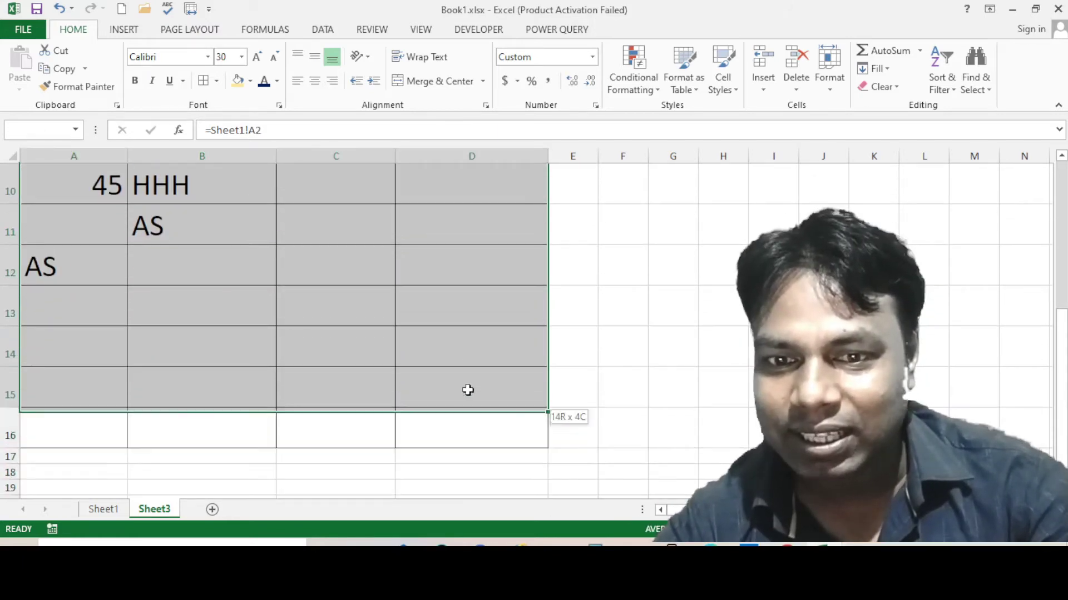
drag(548, 448, 446, 432)
right_click(326, 304)
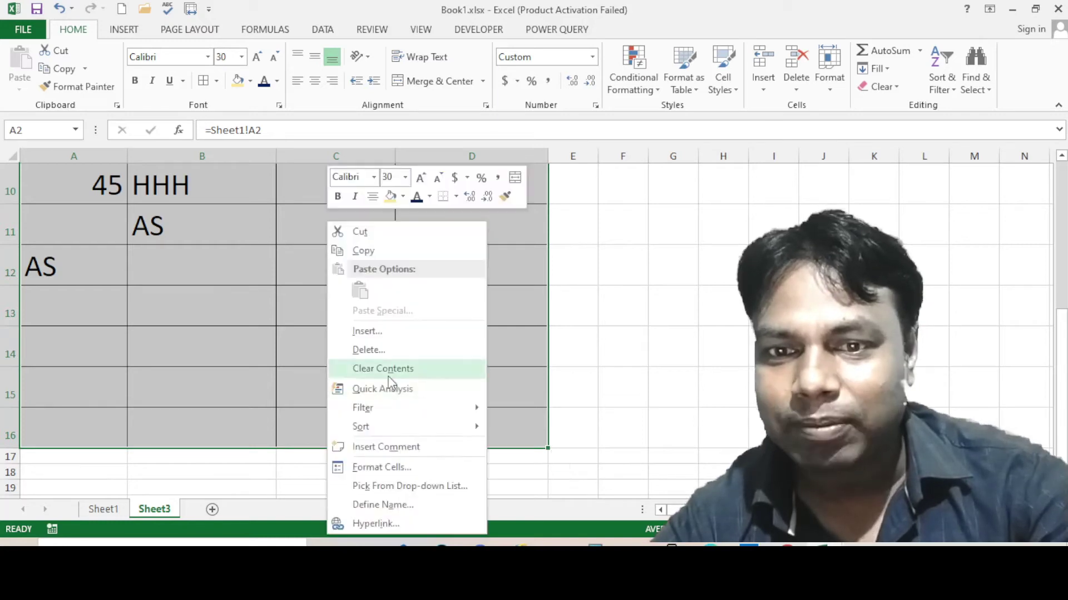
click(378, 468)
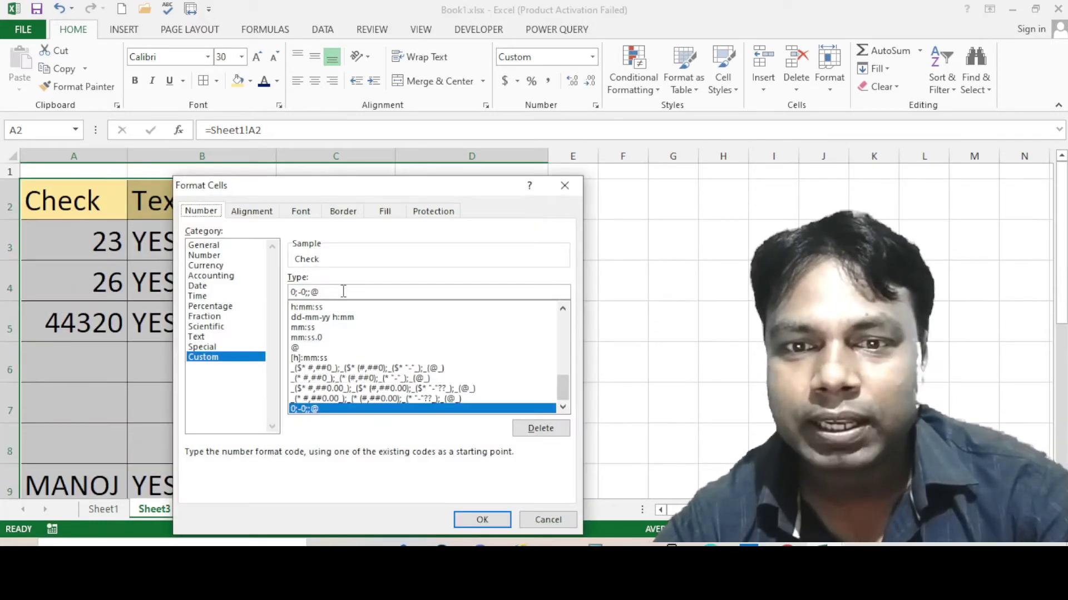
right_click(301, 293)
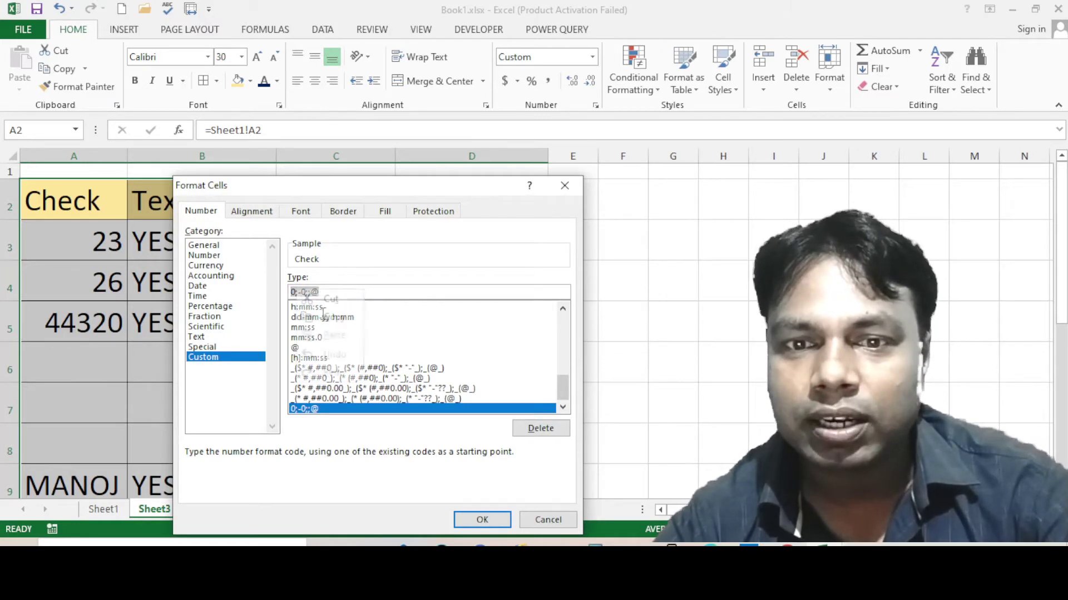
click(334, 317)
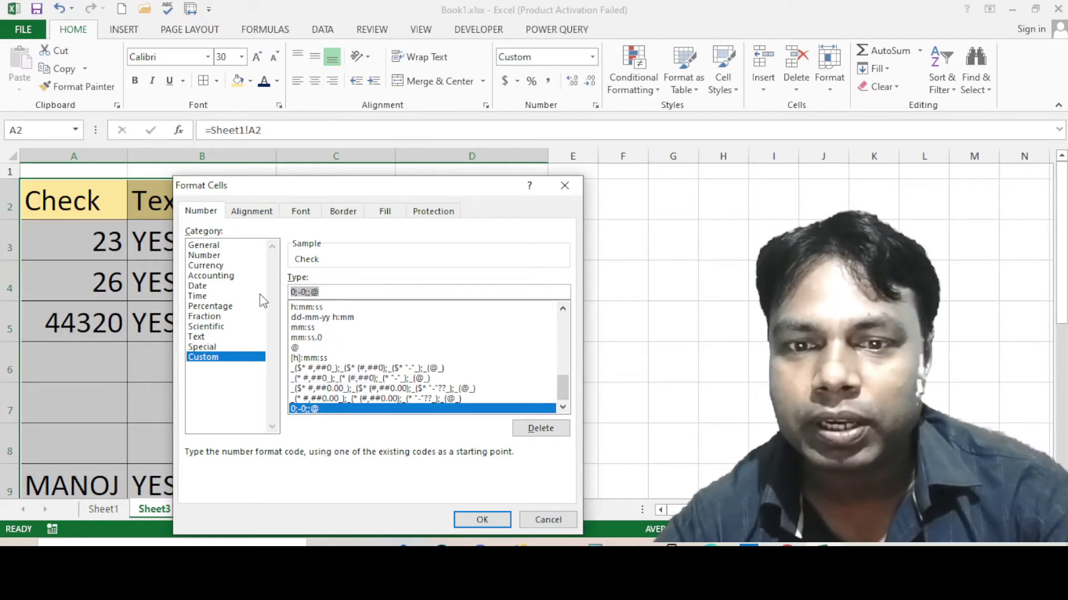
click(557, 525)
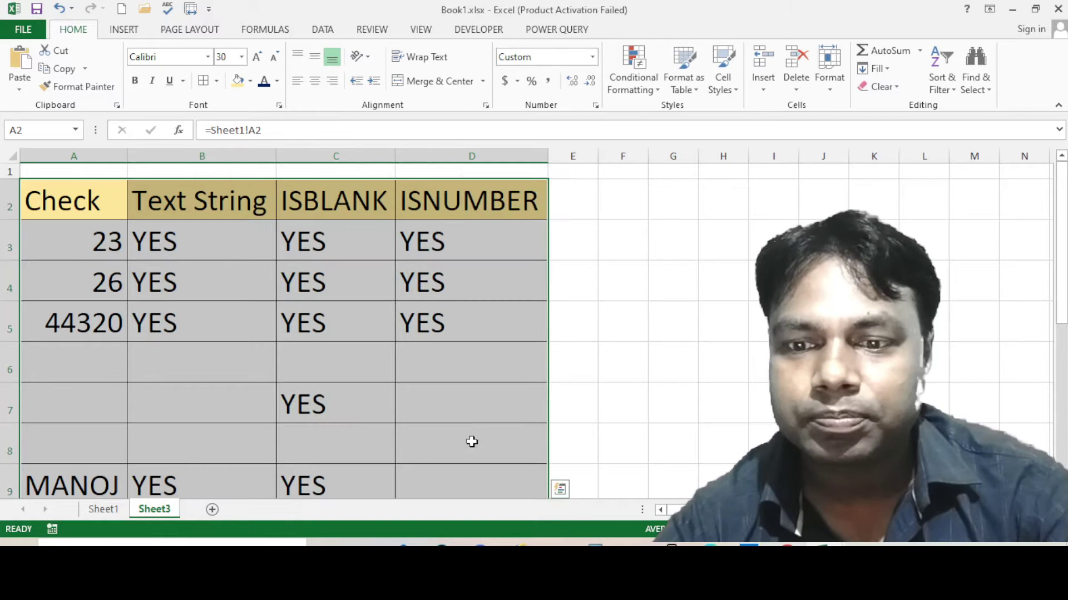
- Replace D6's formula with the pasted format code 0;-0;;@ as text
click(465, 382)
double_click(457, 369)
click(449, 400)
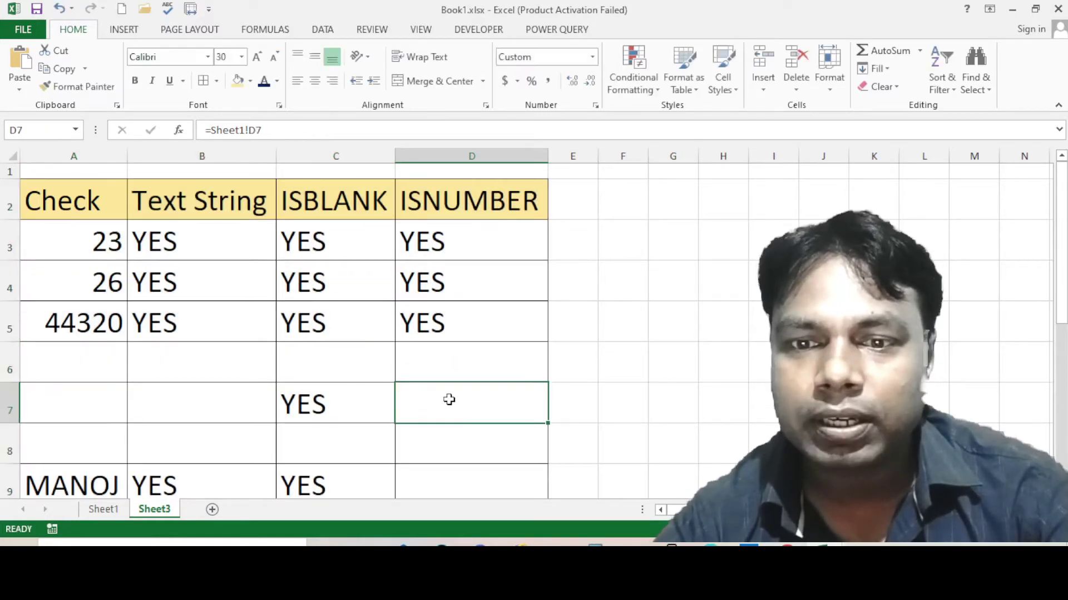
click(448, 361)
key(Delete)
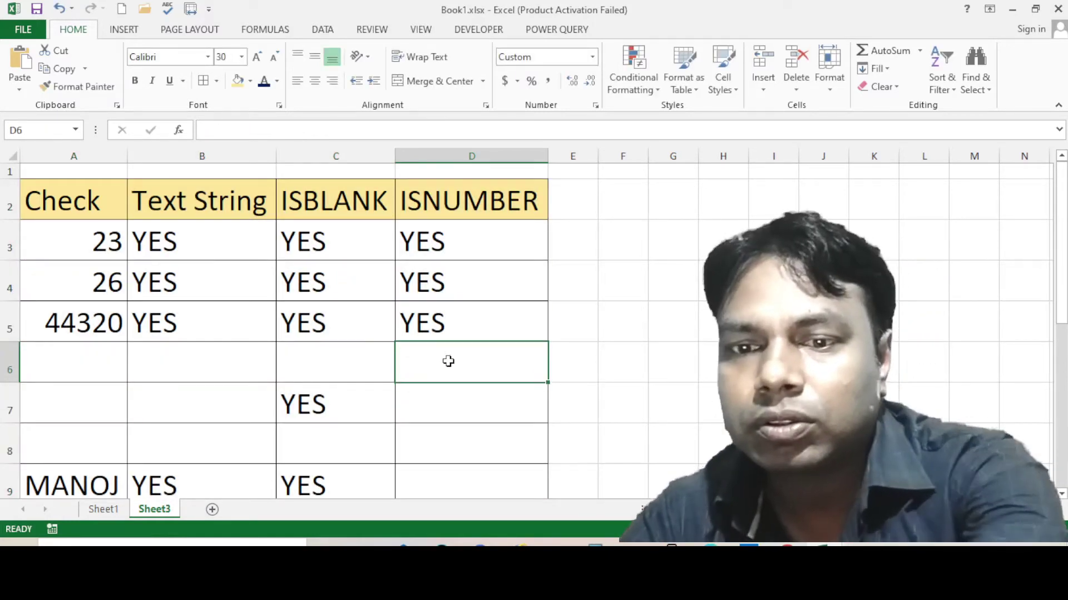
double_click(448, 359)
right_click(443, 354)
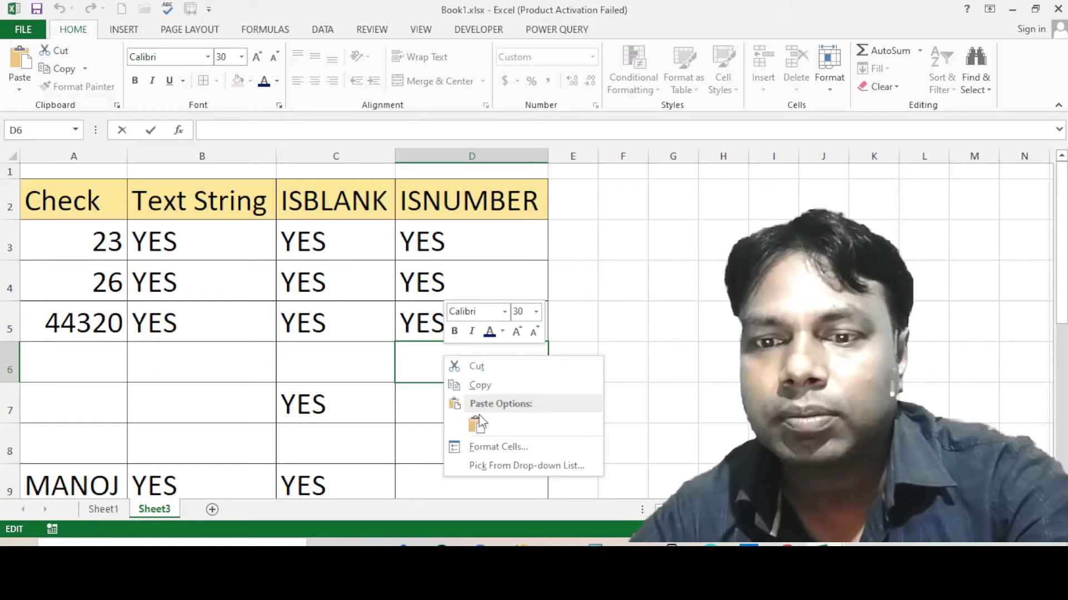
click(476, 423)
key(Return)
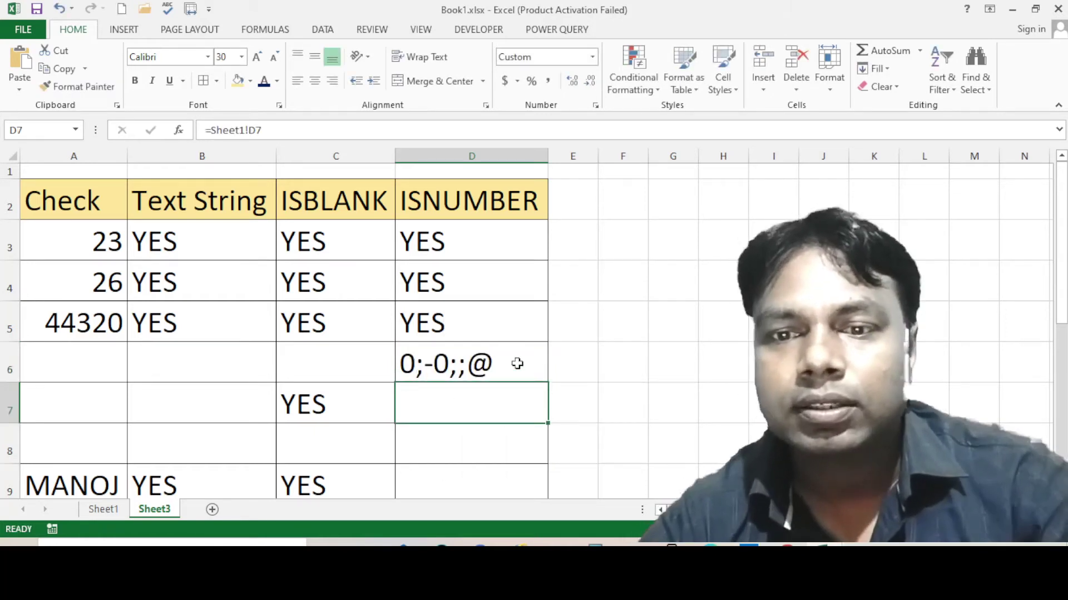
- Give cell D6 a green fill colour
click(517, 364)
click(238, 81)
drag(522, 469, 446, 404)
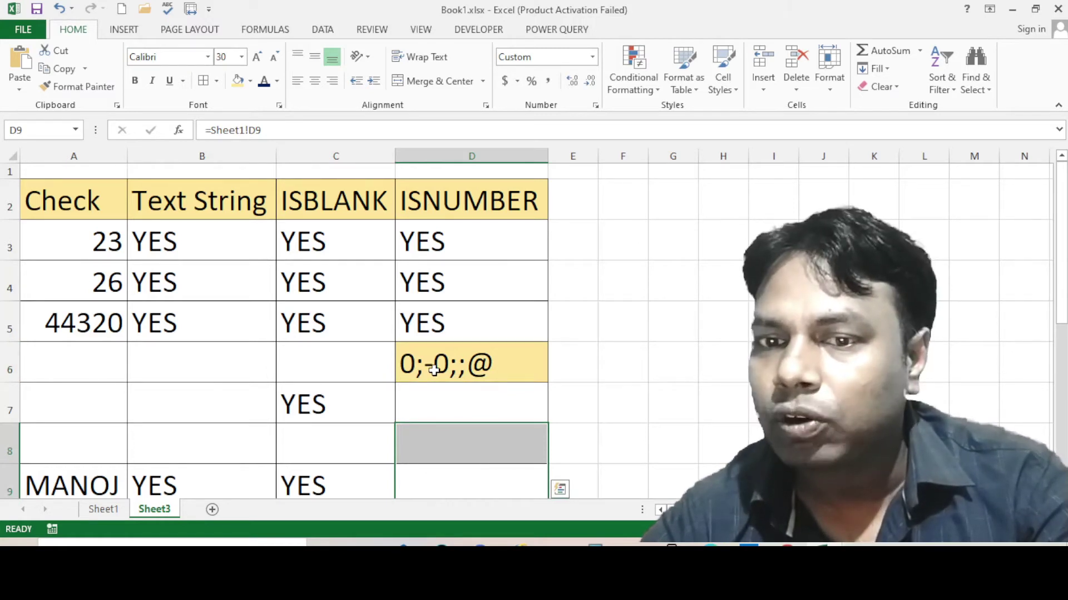
click(609, 387)
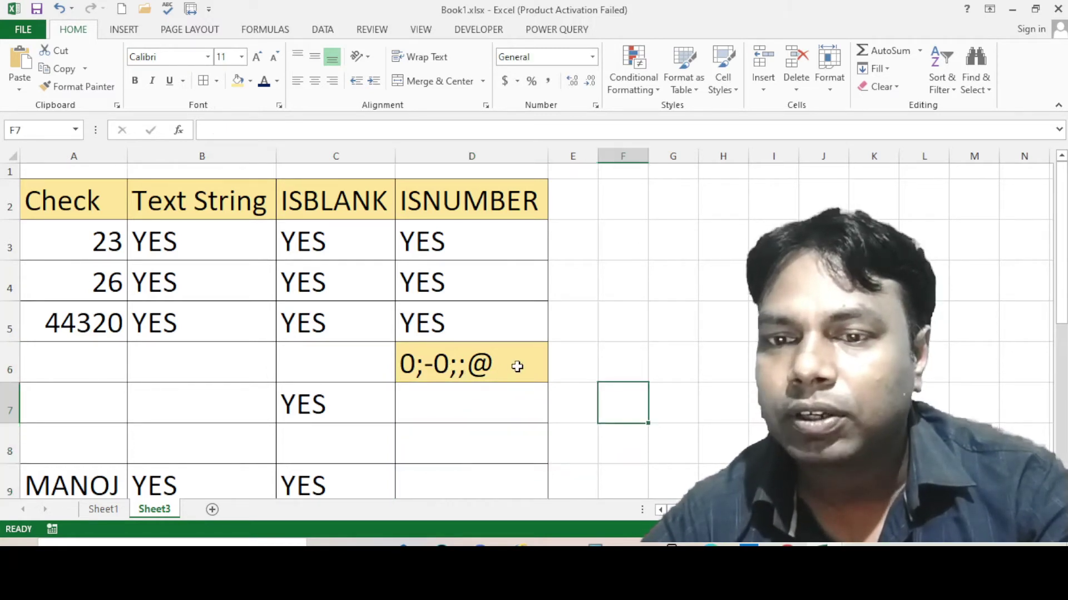
click(512, 365)
click(251, 80)
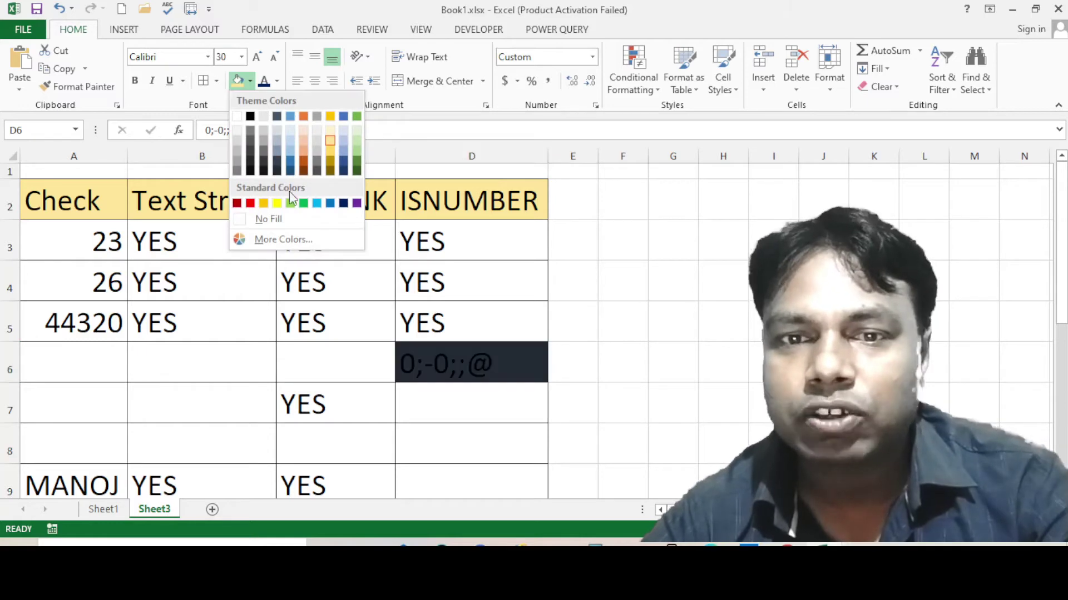
click(306, 207)
click(655, 442)
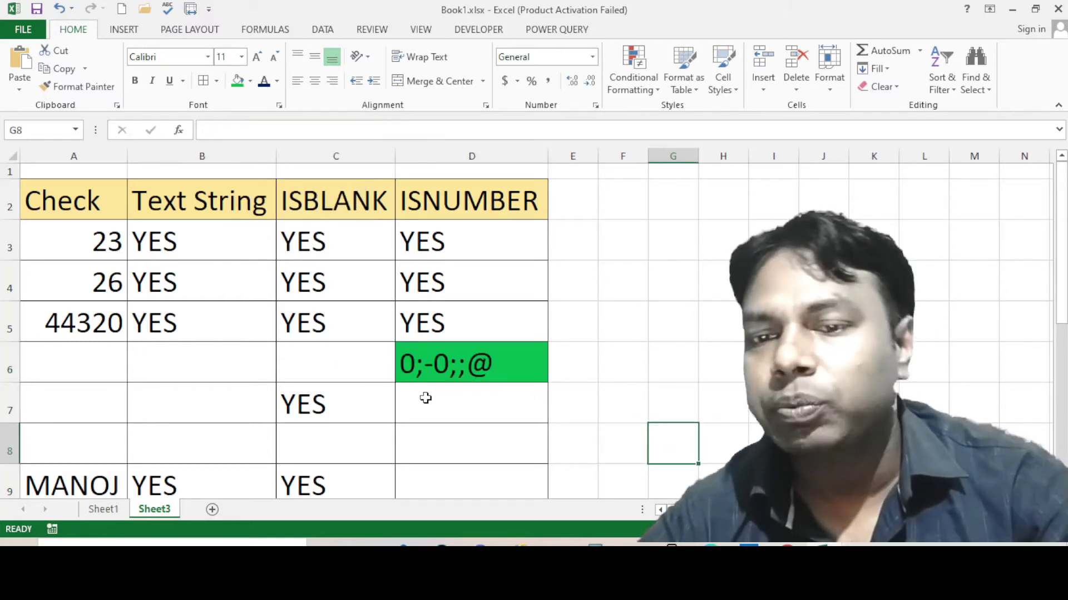
- Set the number format of A2:D16 to General so the zeros reappear
drag(65, 207, 462, 451)
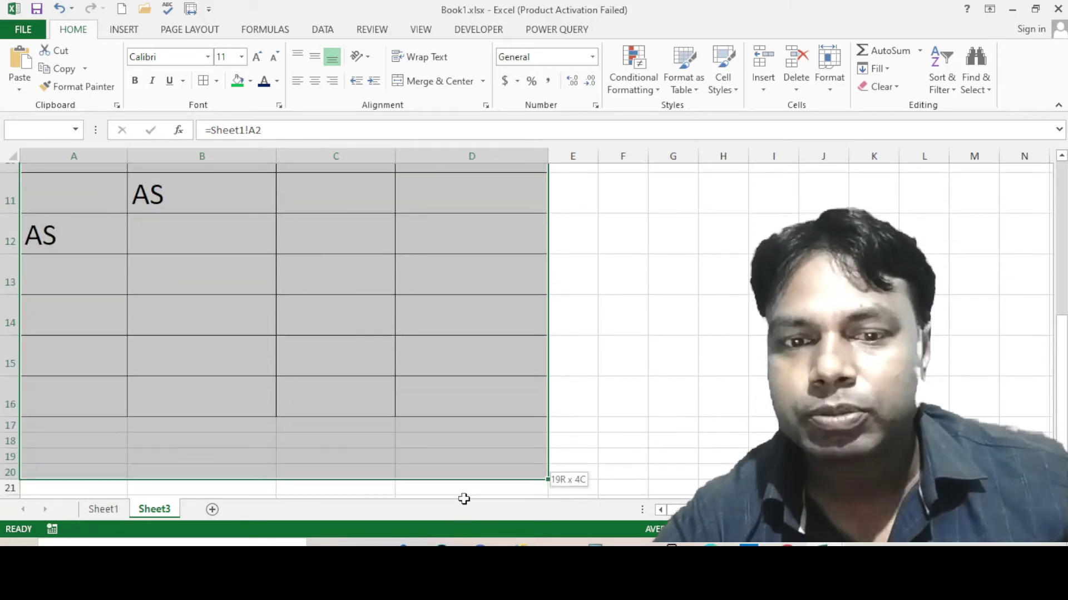
drag(462, 451, 455, 397)
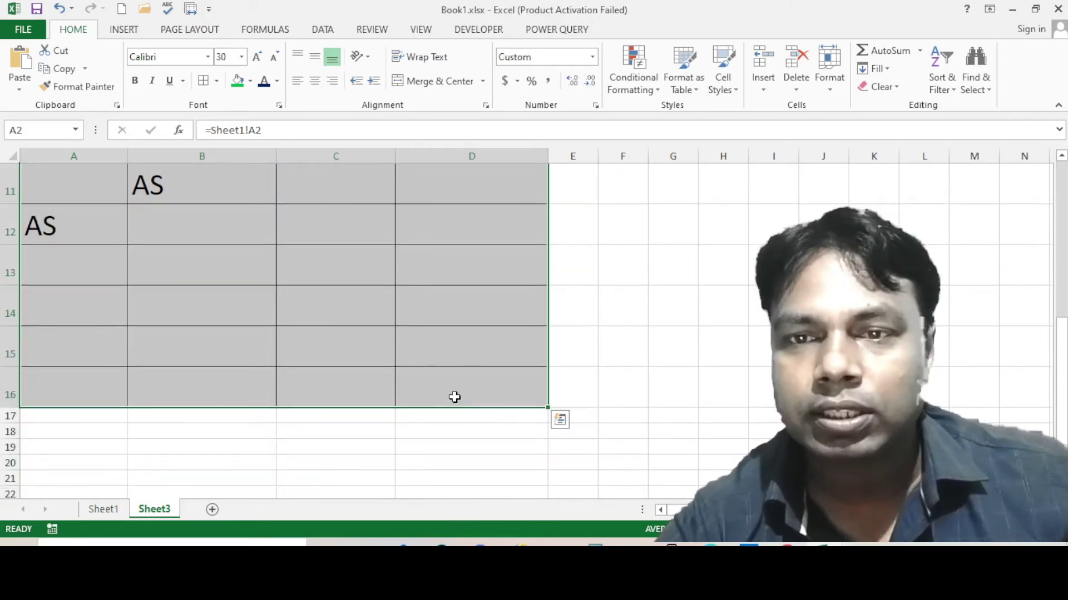
click(592, 57)
click(536, 83)
scroll(333, 333, up, 4)
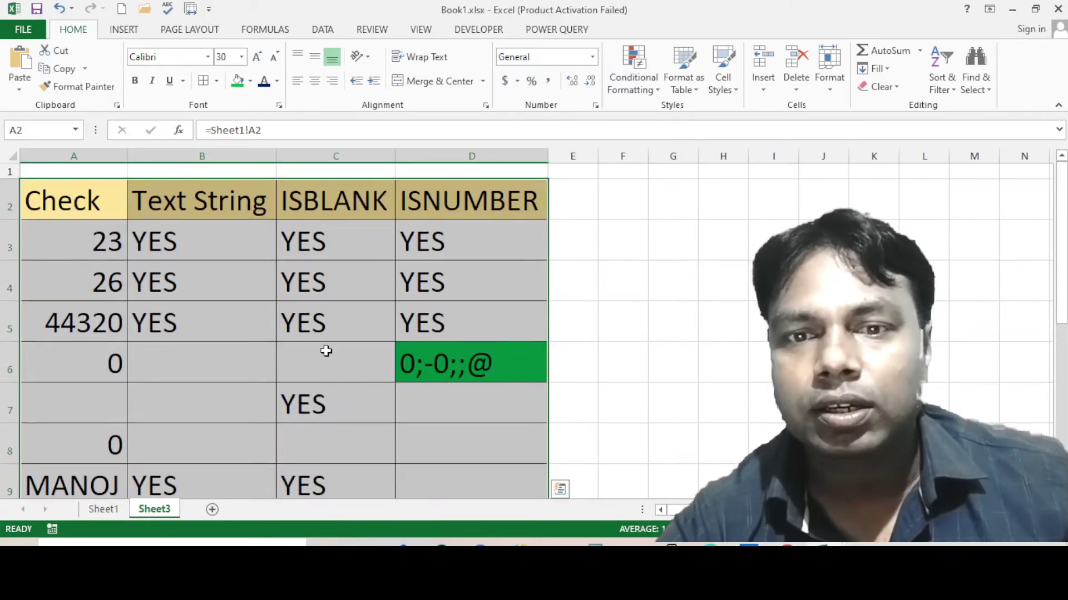
click(657, 320)
scroll(231, 388, down, 2)
scroll(311, 336, down, 2)
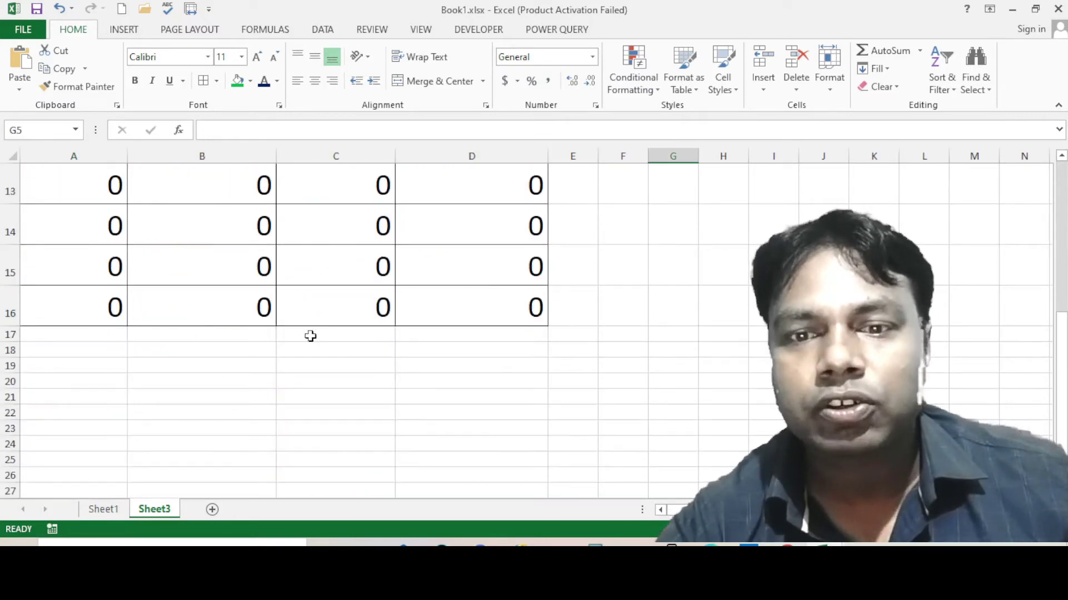
scroll(466, 283, up, 1)
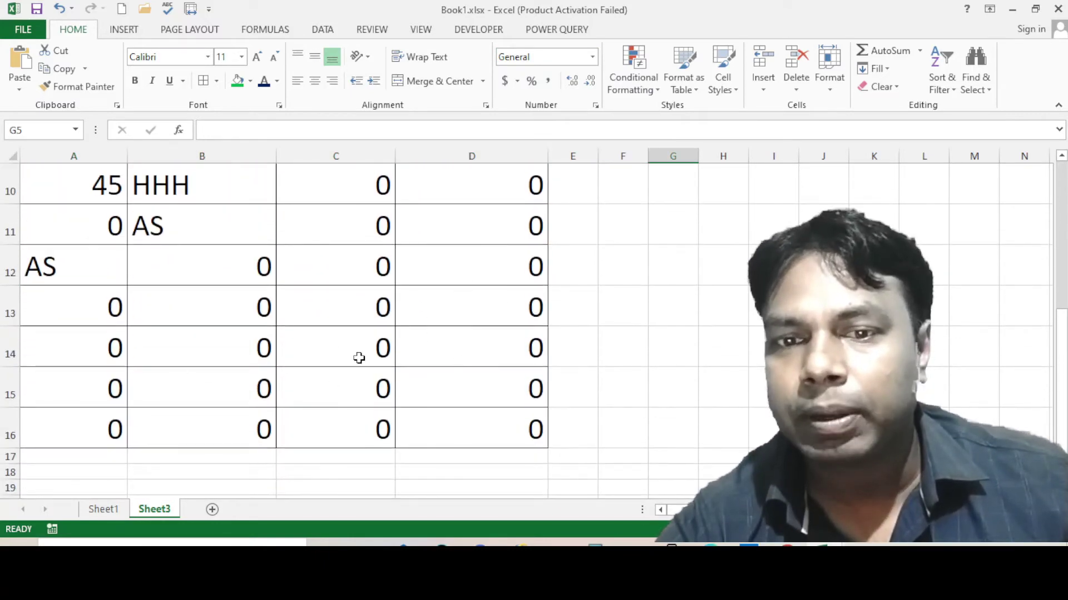
scroll(473, 364, up, 1)
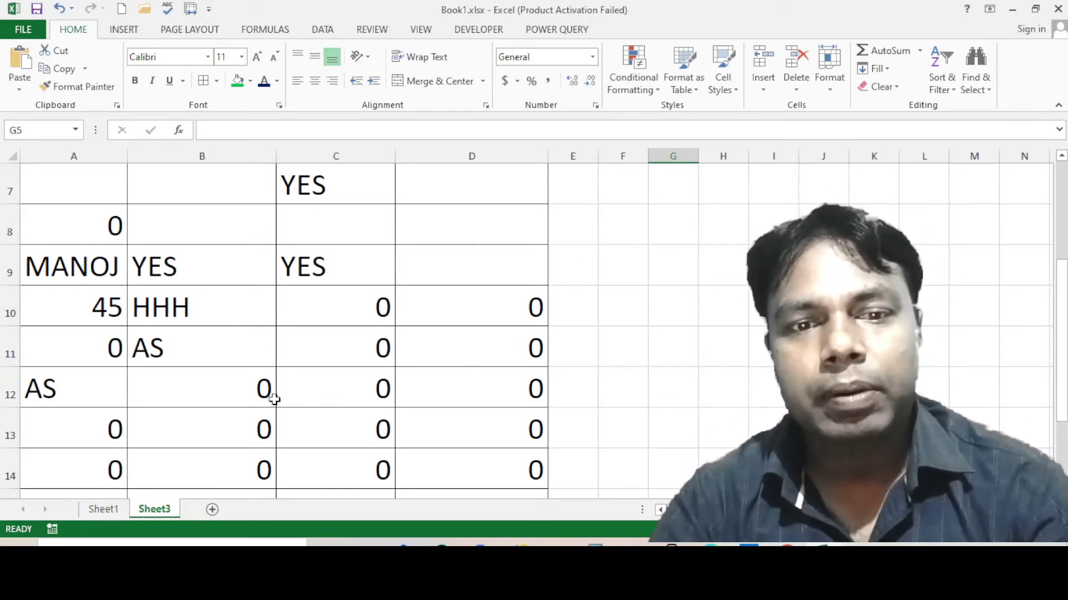
- Check C12's formula, then open Excel Options from the File screen
click(374, 378)
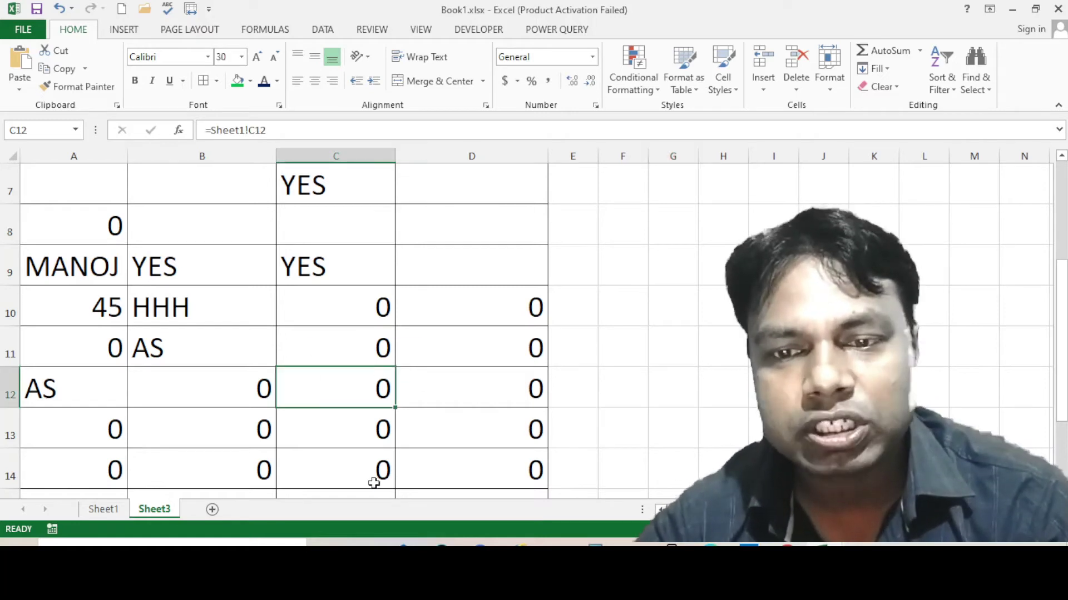
scroll(374, 483, down, 3)
scroll(378, 441, up, 5)
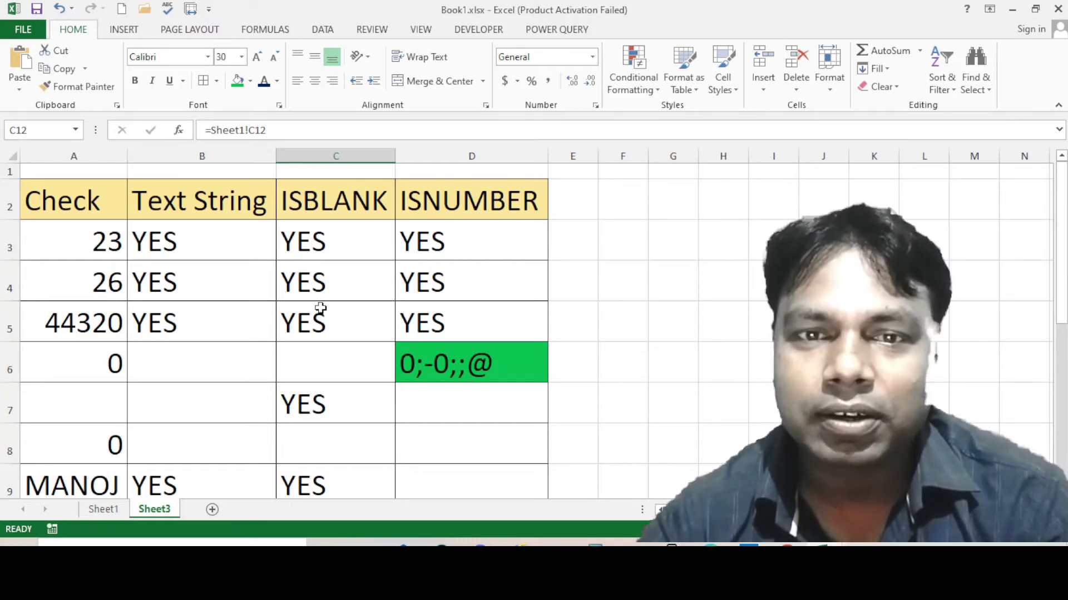
scroll(321, 307, down, 2)
scroll(307, 324, up, 2)
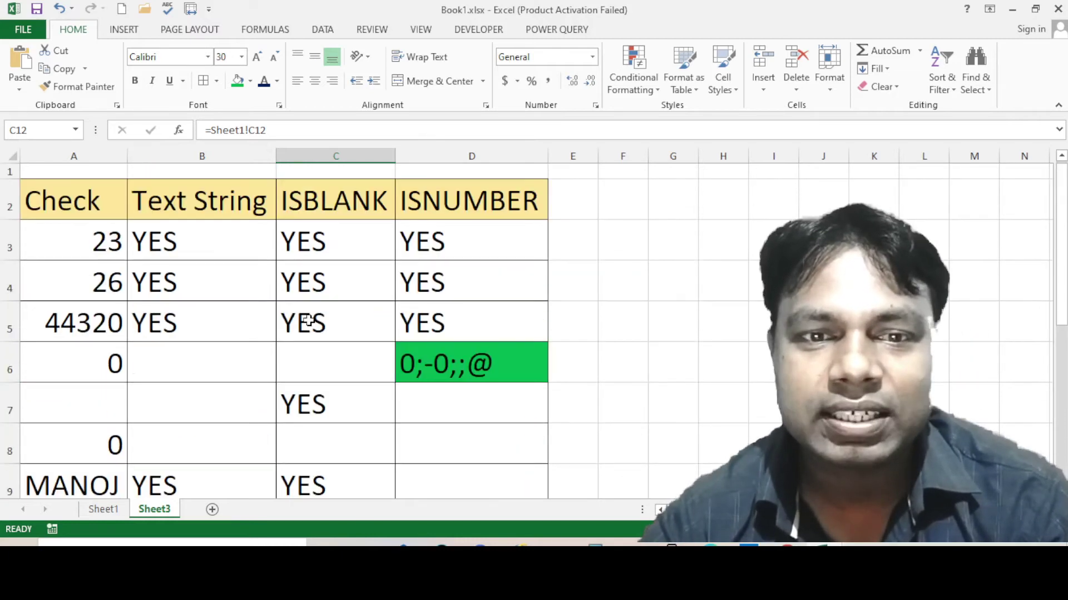
click(24, 31)
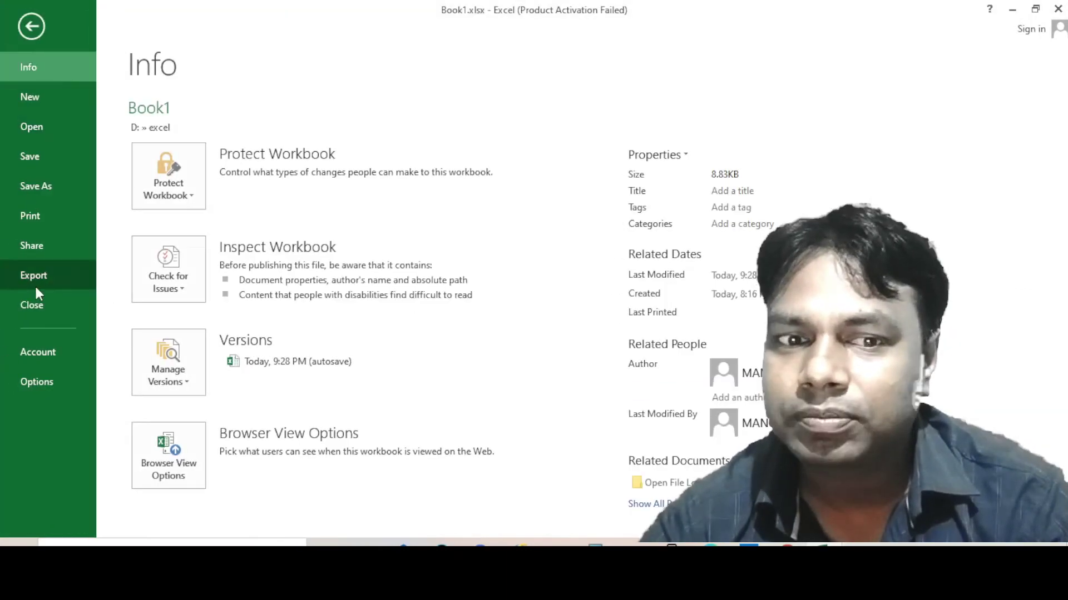
click(37, 388)
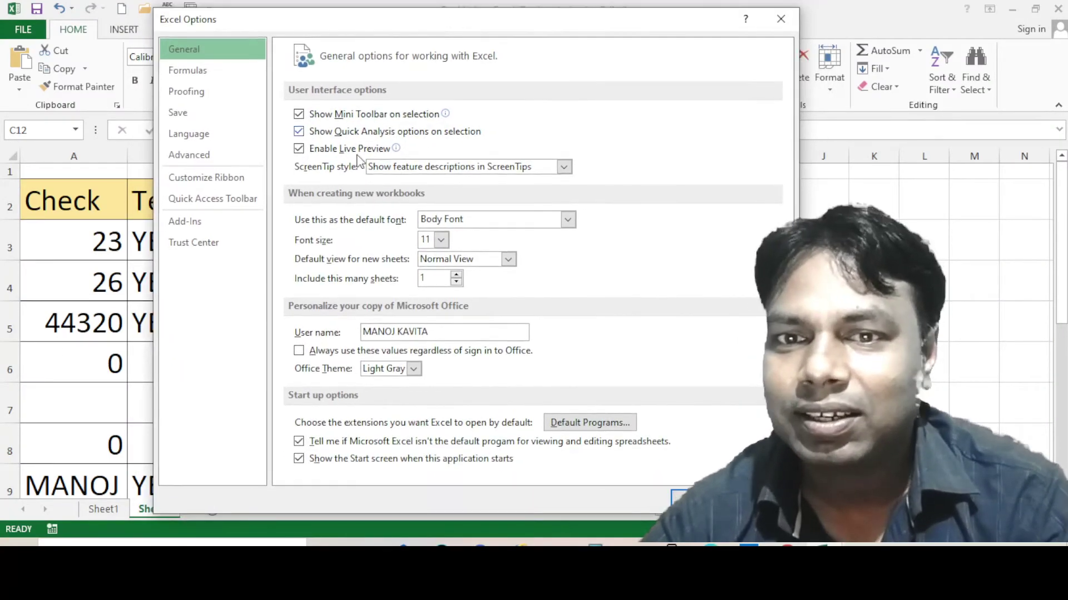
- Move the Options window aside and scroll its Advanced page to Sheet3's worksheet display options
drag(473, 18, 327, 21)
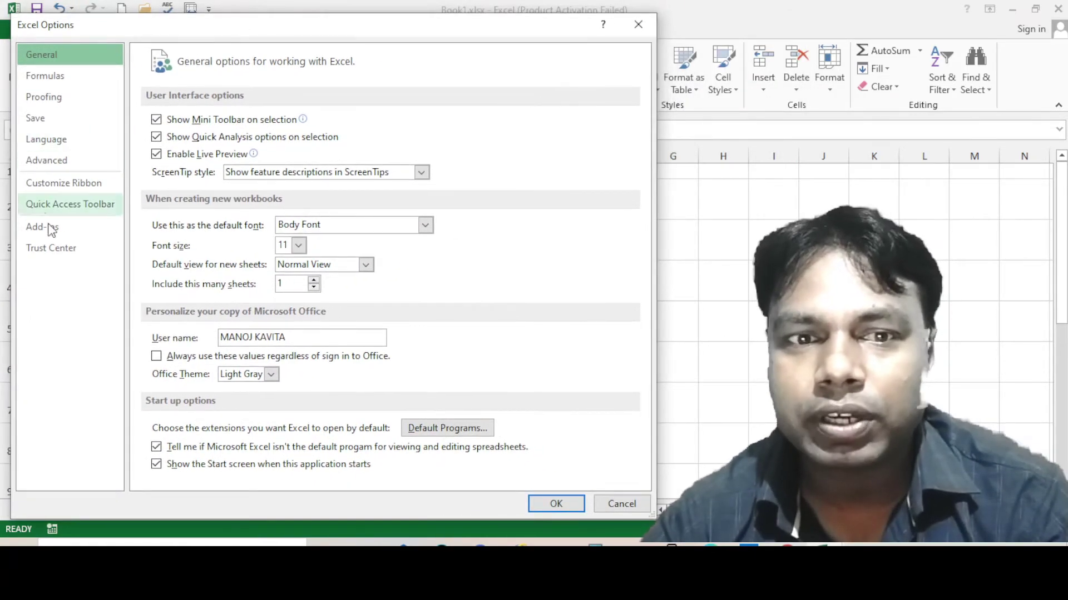
click(76, 163)
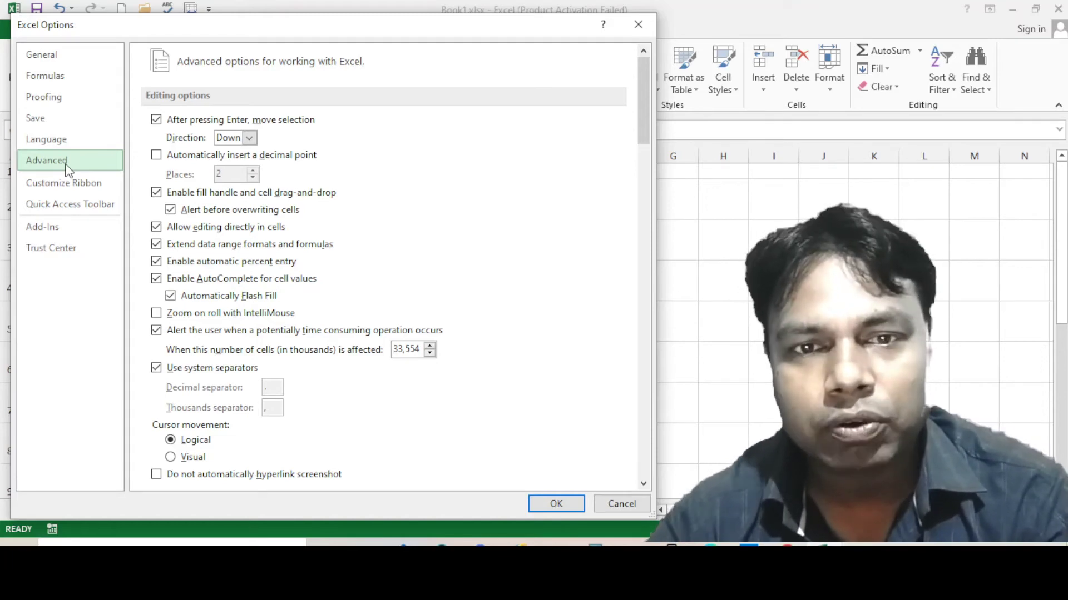
scroll(535, 220, down, 3)
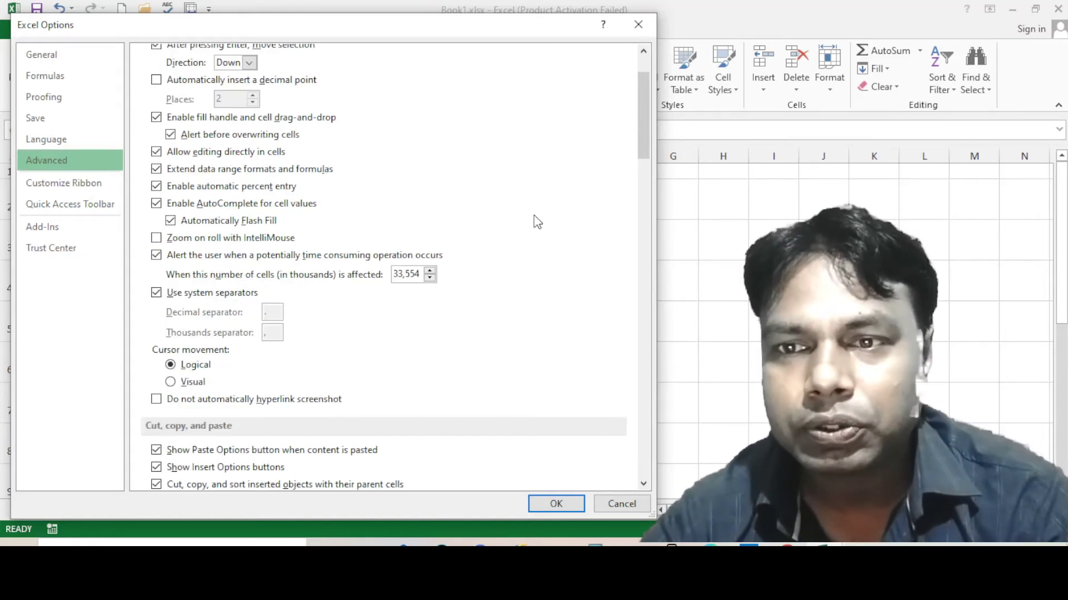
scroll(535, 220, down, 3)
scroll(482, 309, down, 3)
scroll(453, 331, down, 1)
scroll(469, 332, down, 3)
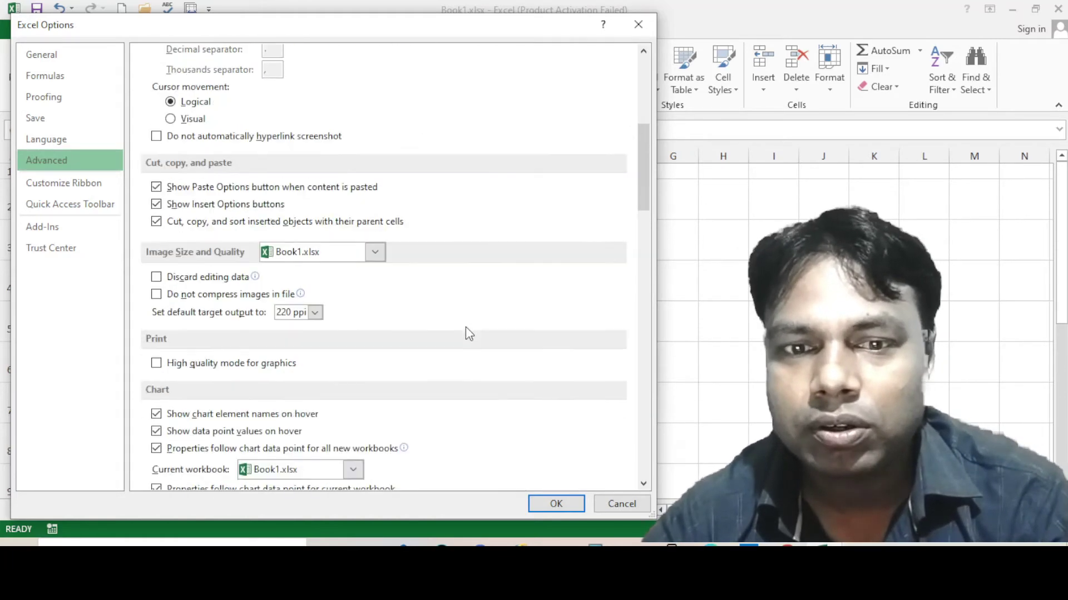
scroll(466, 338, down, 2)
scroll(462, 340, down, 3)
scroll(462, 340, down, 3)
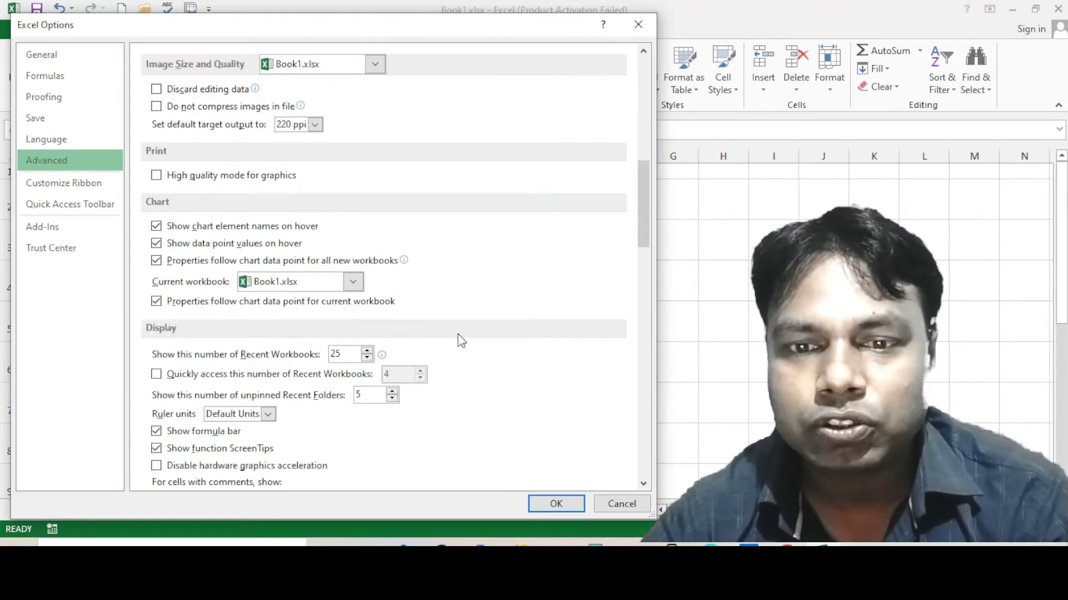
scroll(462, 341, down, 3)
scroll(461, 341, down, 1)
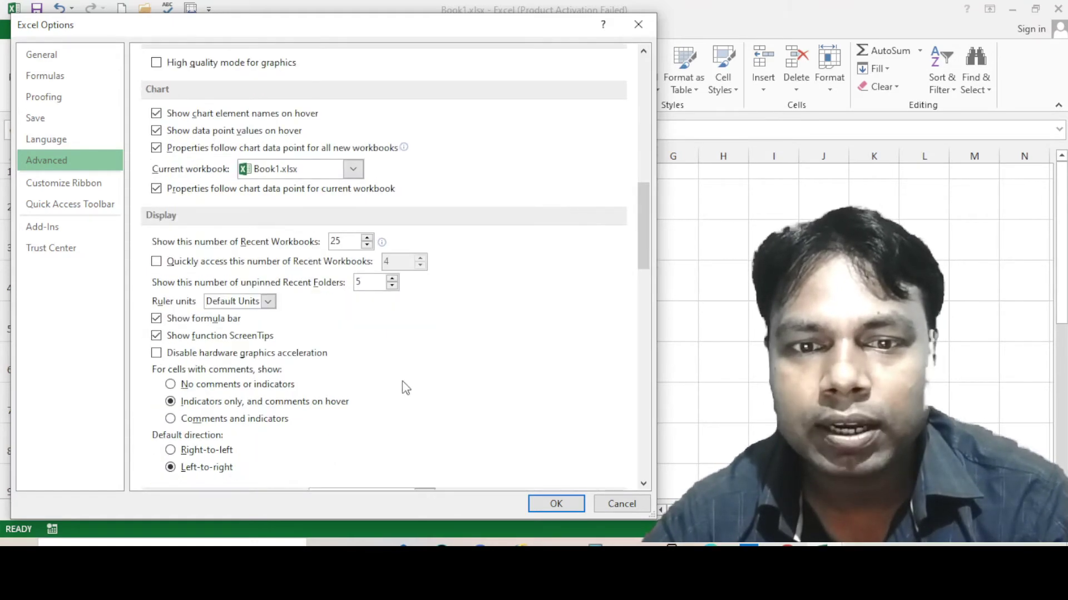
scroll(406, 376, down, 2)
scroll(412, 371, down, 2)
scroll(421, 376, down, 1)
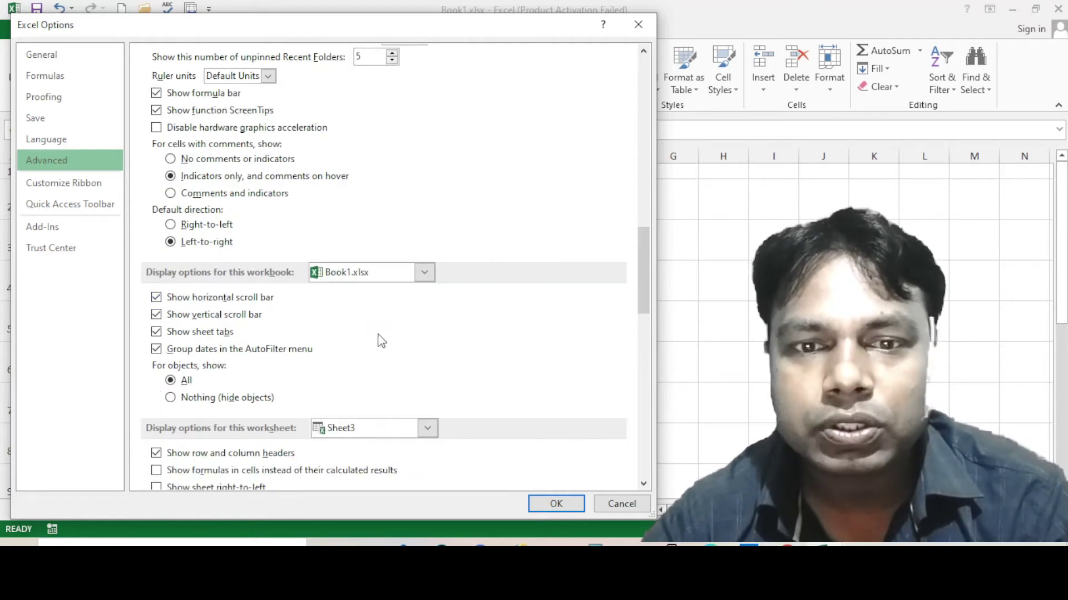
scroll(436, 339, down, 1)
scroll(417, 401, down, 2)
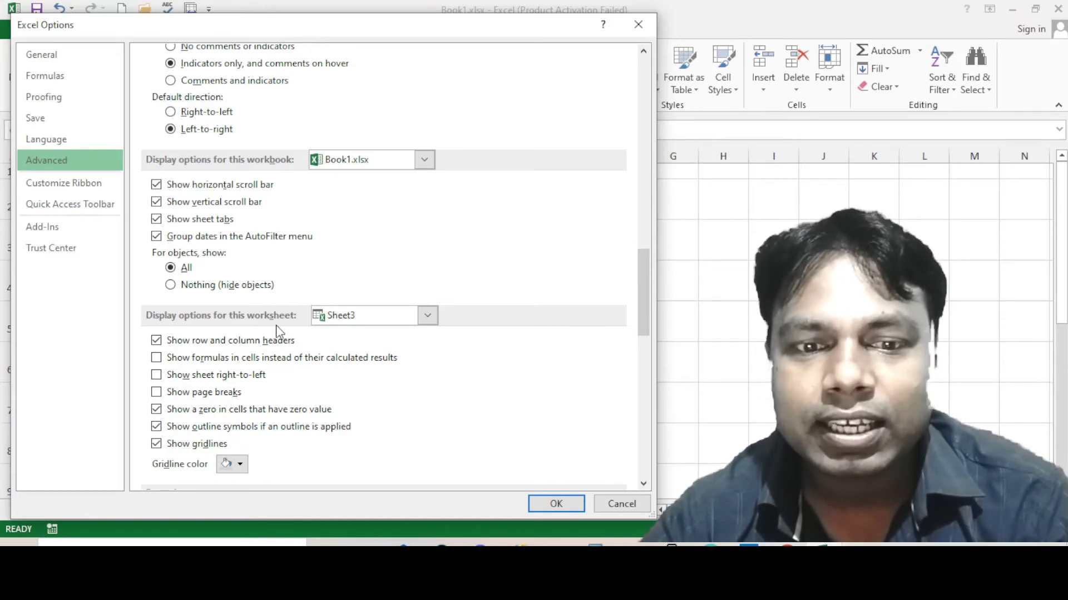
drag(366, 32, 542, 20)
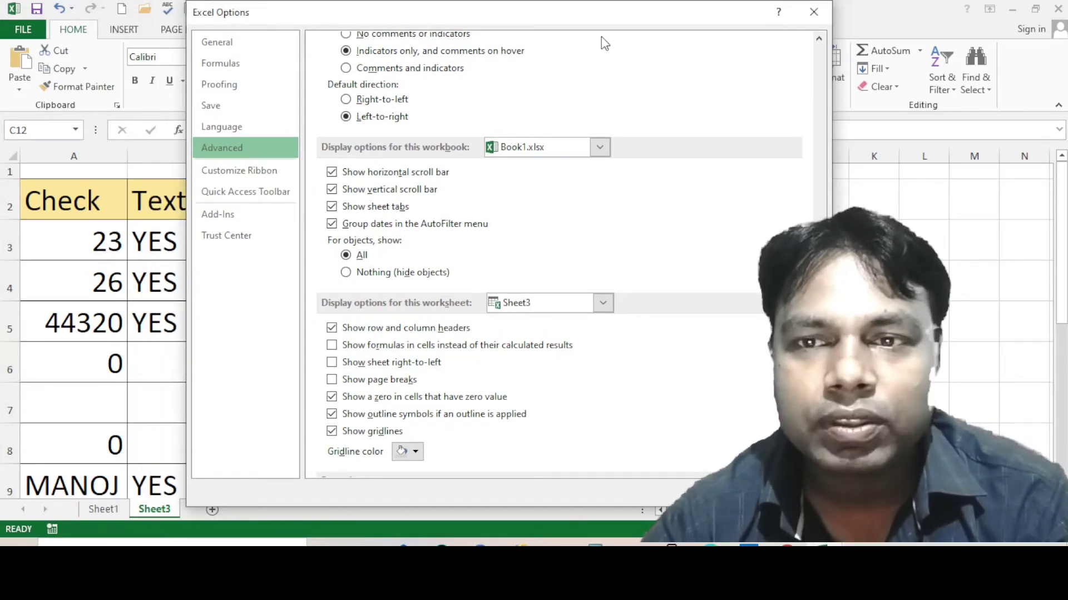
mouse_move(601, 28)
mouse_down()
mouse_move(460, 5)
mouse_move(447, 29)
mouse_up()
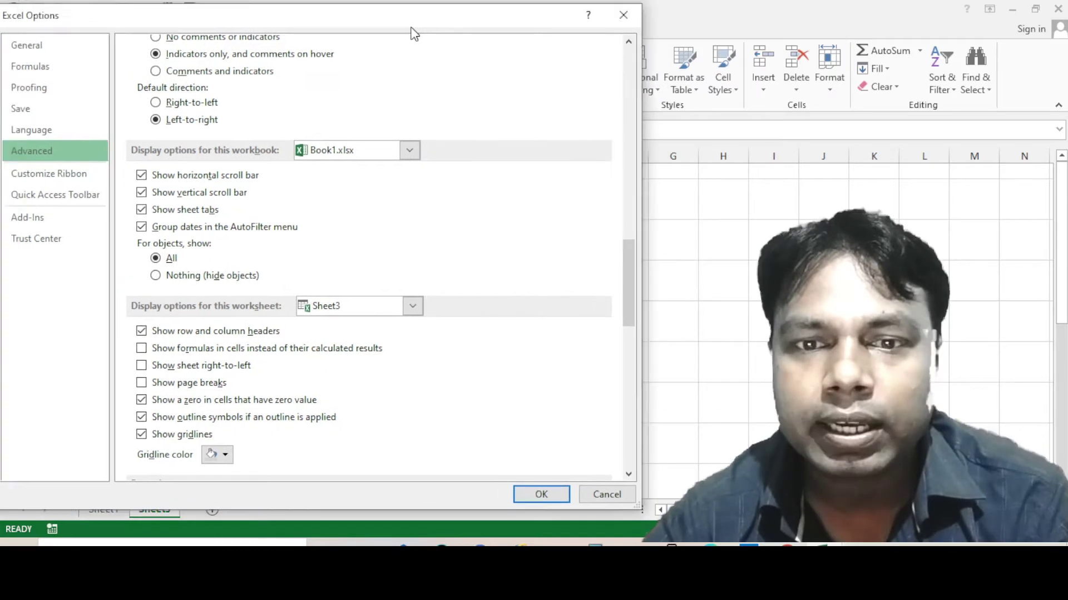
scroll(395, 330, down, 2)
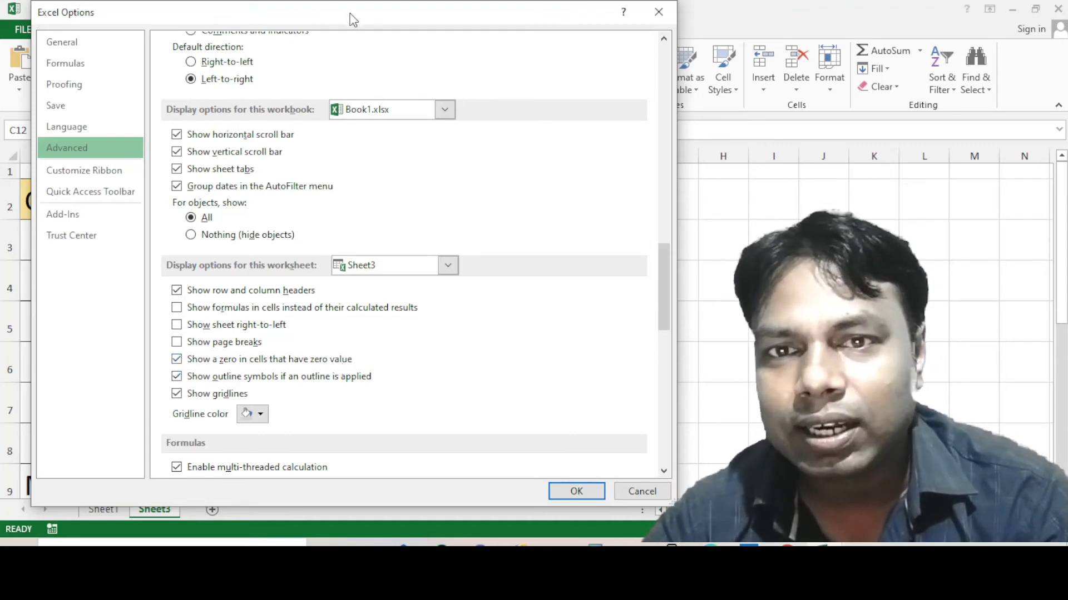
drag(348, 17, 694, 44)
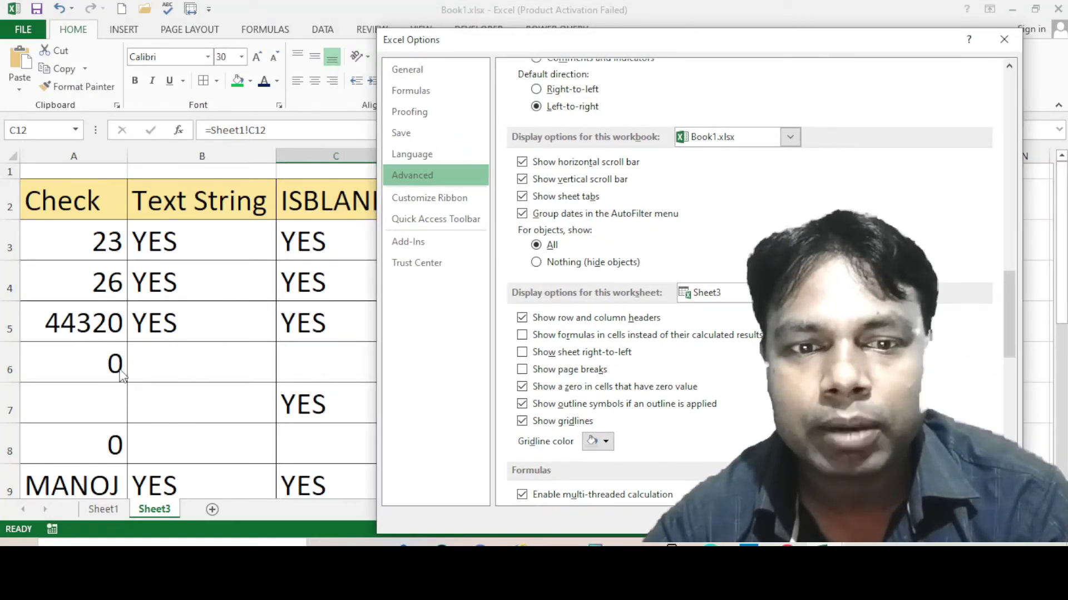
mouse_move(602, 51)
mouse_down()
mouse_move(189, 7)
mouse_move(189, 20)
mouse_up()
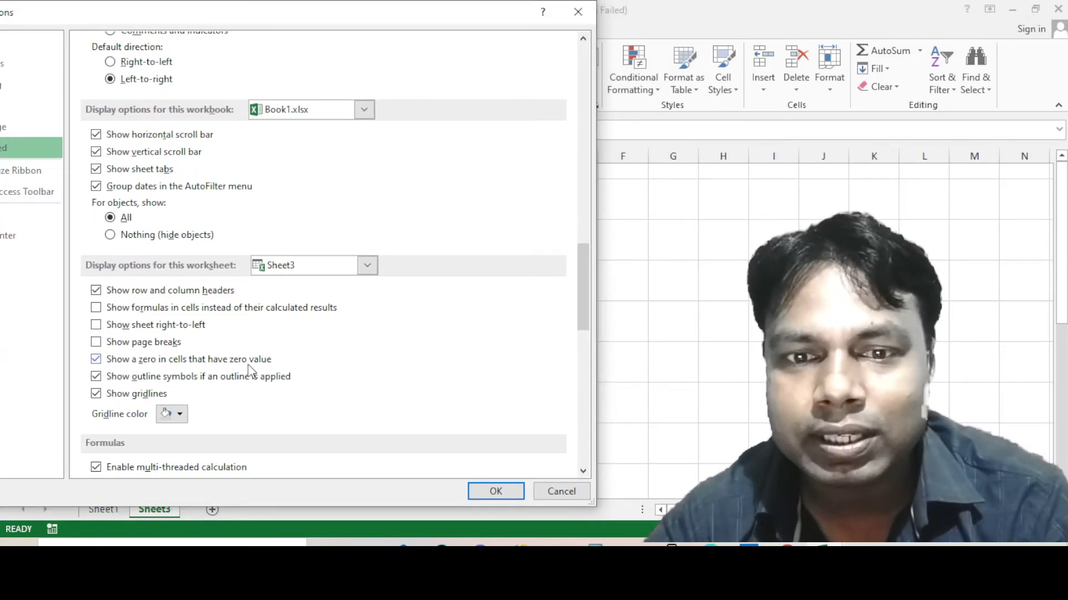
- Turn off 'Show a zero in cells that have zero value' for Sheet3 and close Options
click(97, 361)
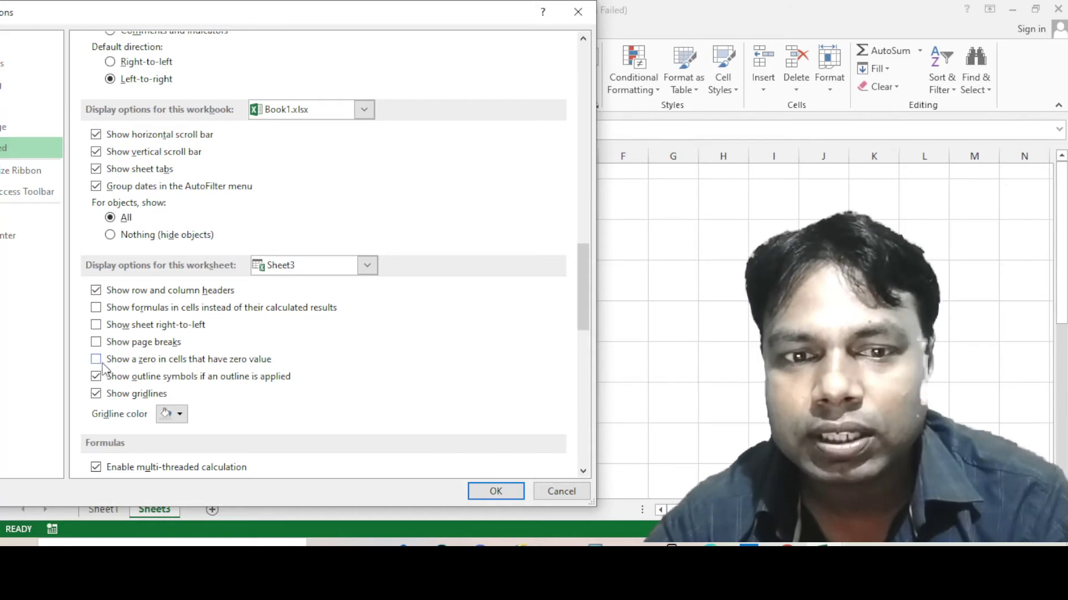
click(495, 492)
scroll(292, 420, down, 2)
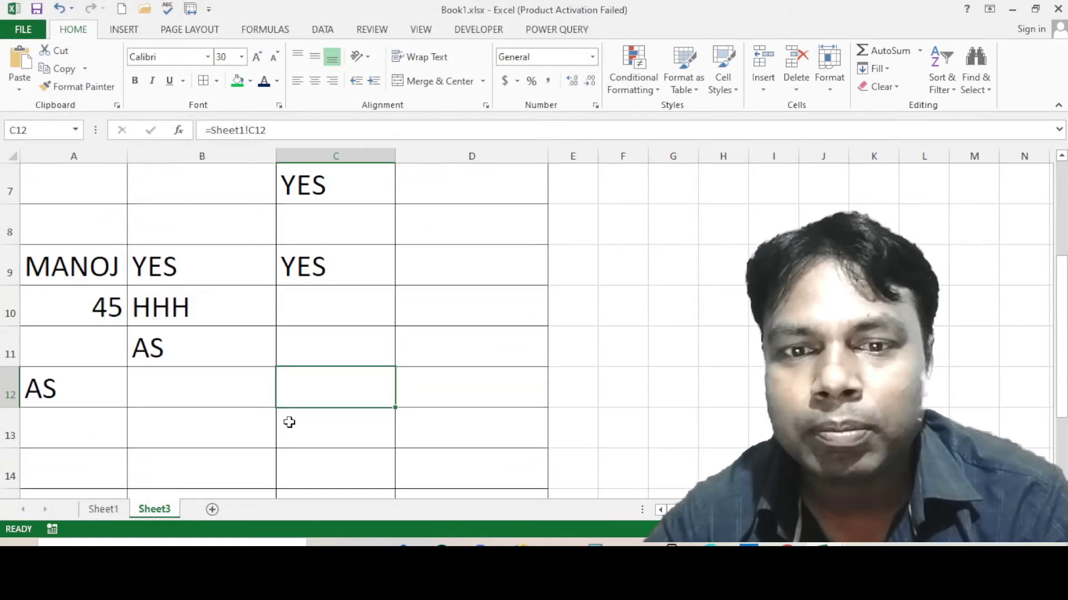
scroll(288, 422, down, 1)
scroll(184, 423, down, 1)
scroll(167, 347, up, 1)
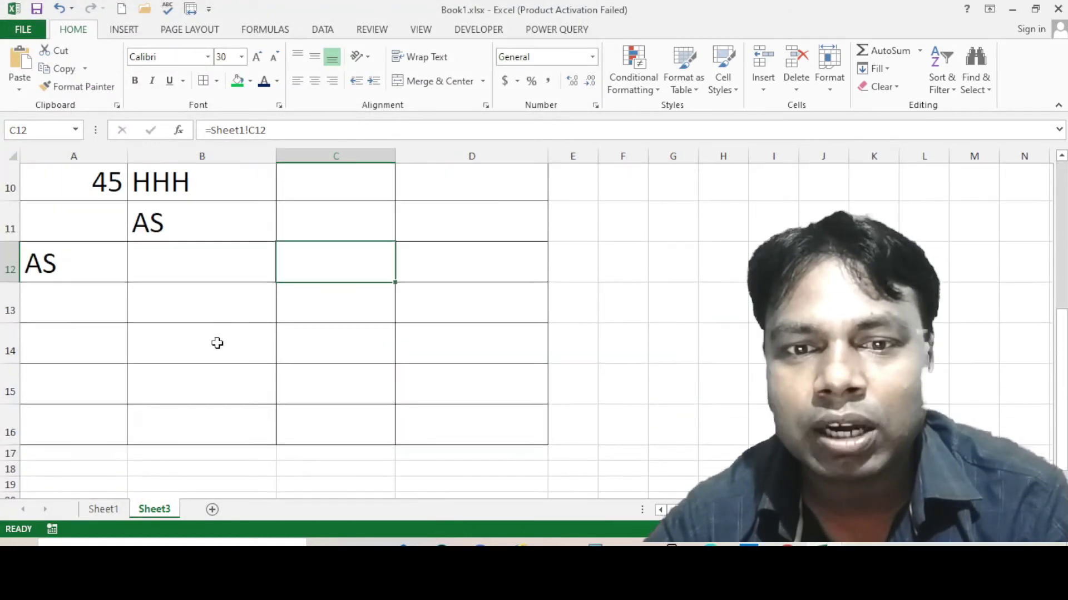
- Inspect the now-blank cells A15, B14, C15, D15, B13 and A6 to confirm they still hold formulas
click(119, 374)
click(230, 359)
click(362, 378)
click(450, 393)
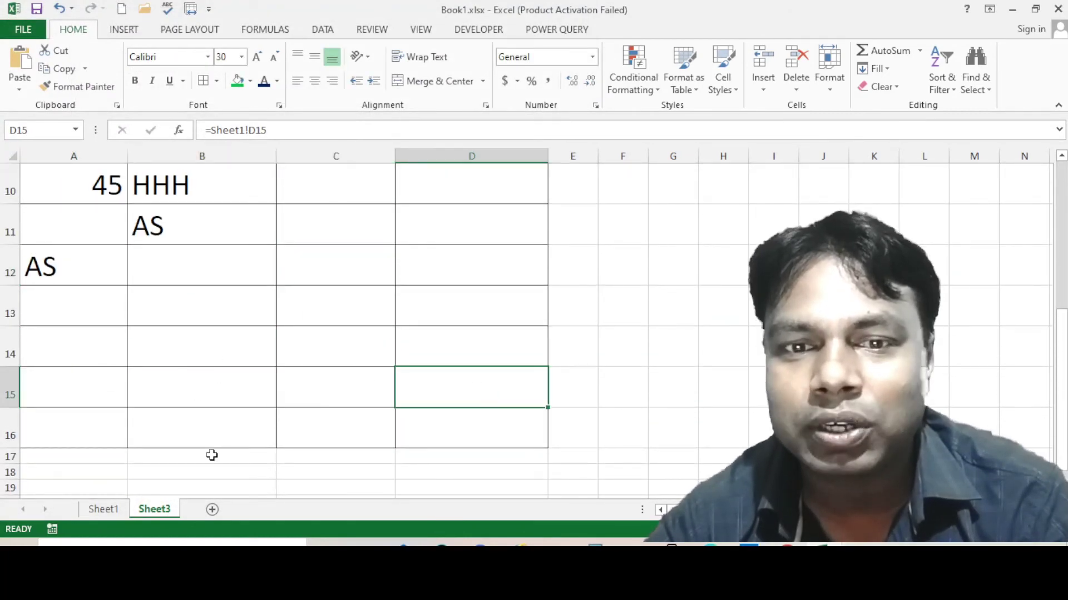
drag(210, 452, 200, 431)
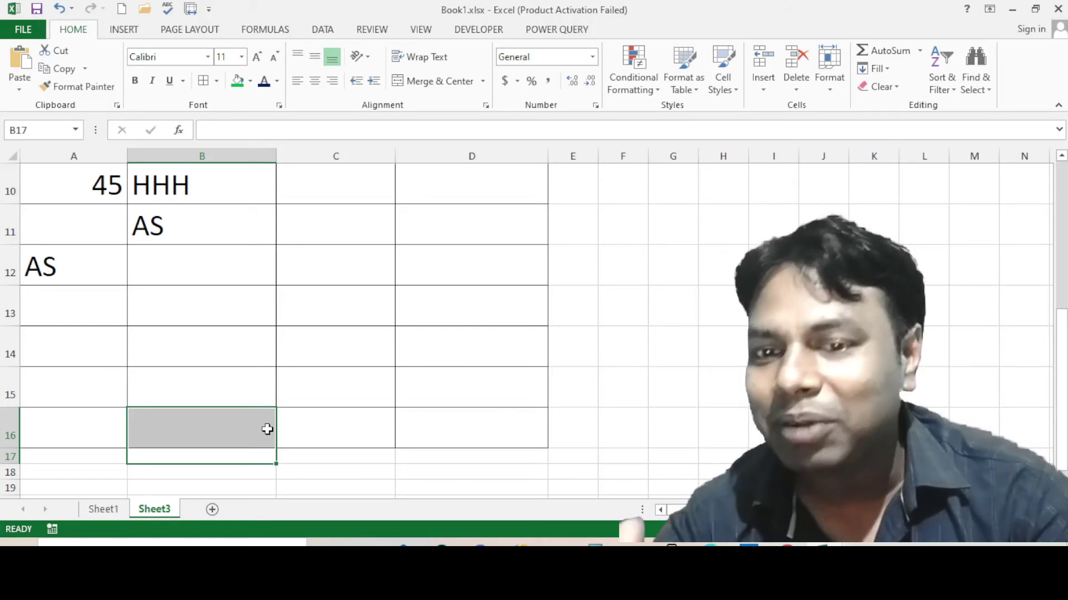
click(177, 318)
scroll(177, 319, up, 3)
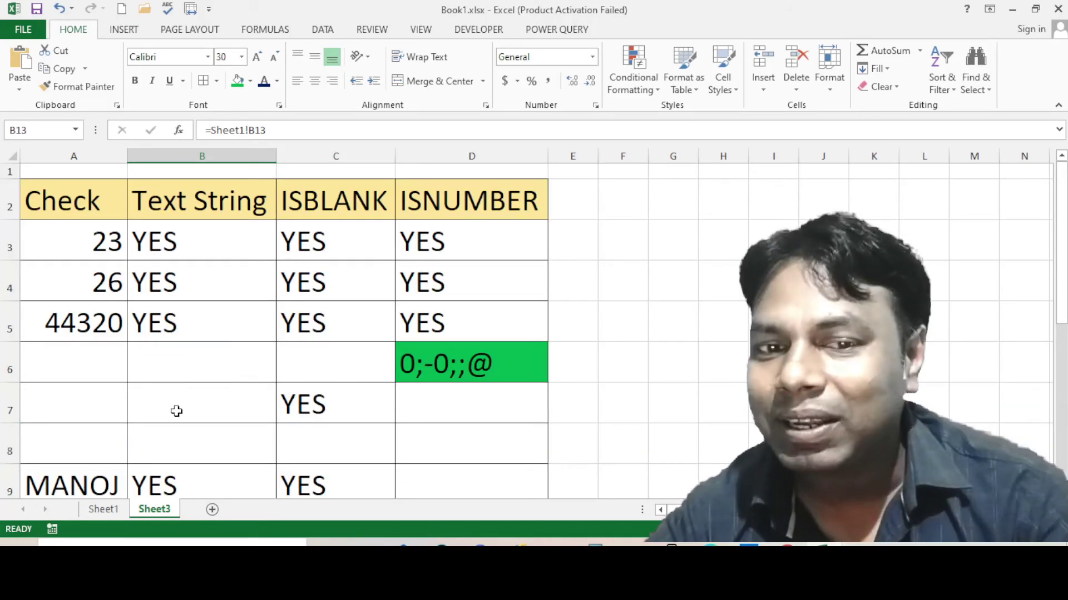
click(84, 374)
scroll(422, 423, down, 1)
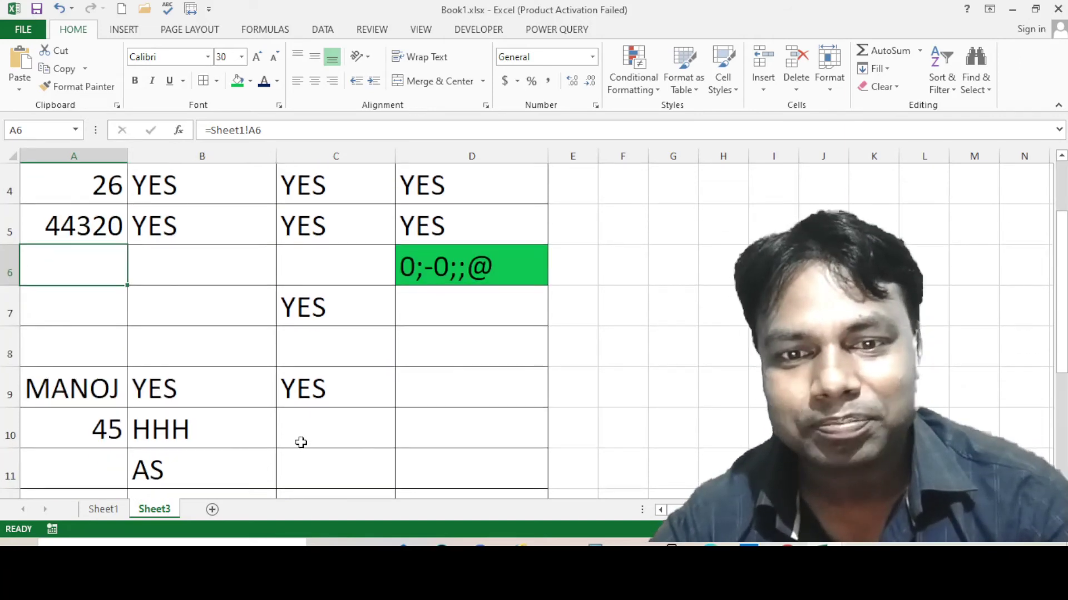
scroll(300, 442, down, 2)
click(91, 334)
mouse_move(91, 317)
mouse_down()
mouse_move(430, 380)
mouse_move(448, 427)
mouse_up()
click(289, 460)
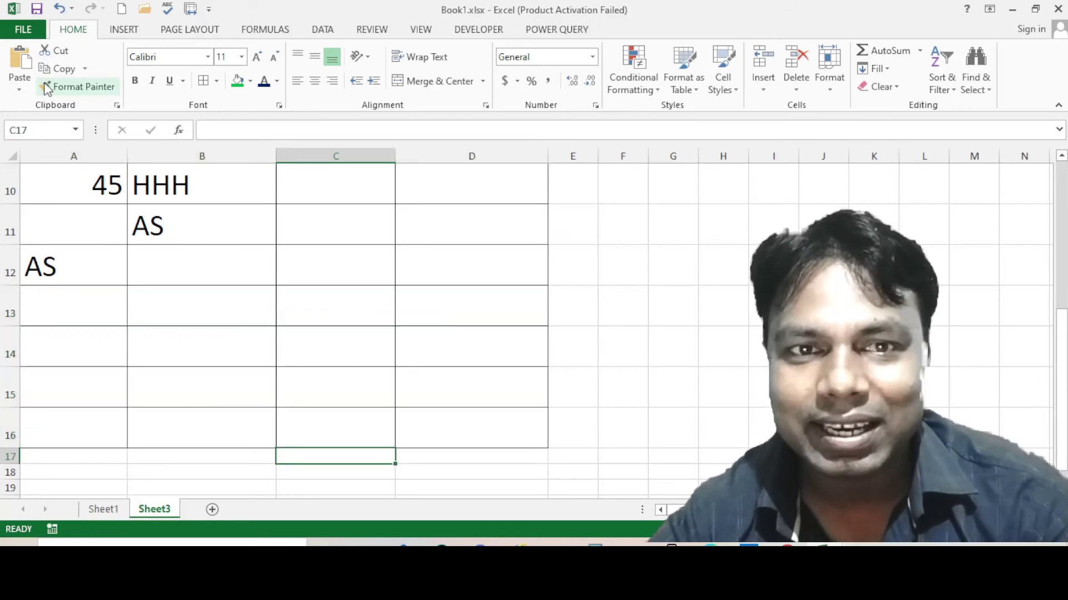
- Reopen Excel Options on its Advanced page, shifted to reveal column A
click(23, 29)
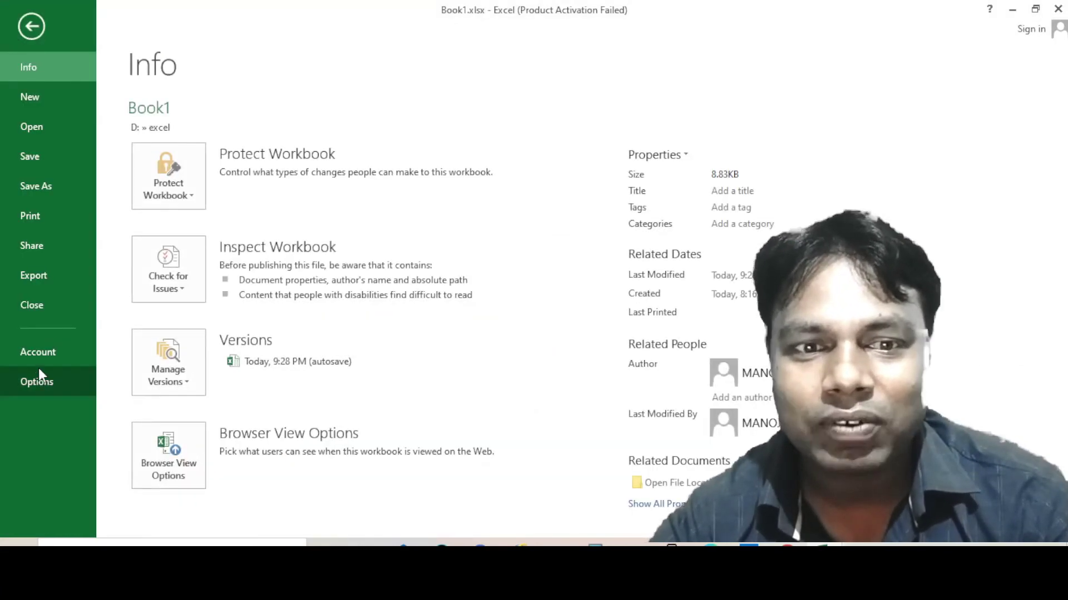
click(38, 383)
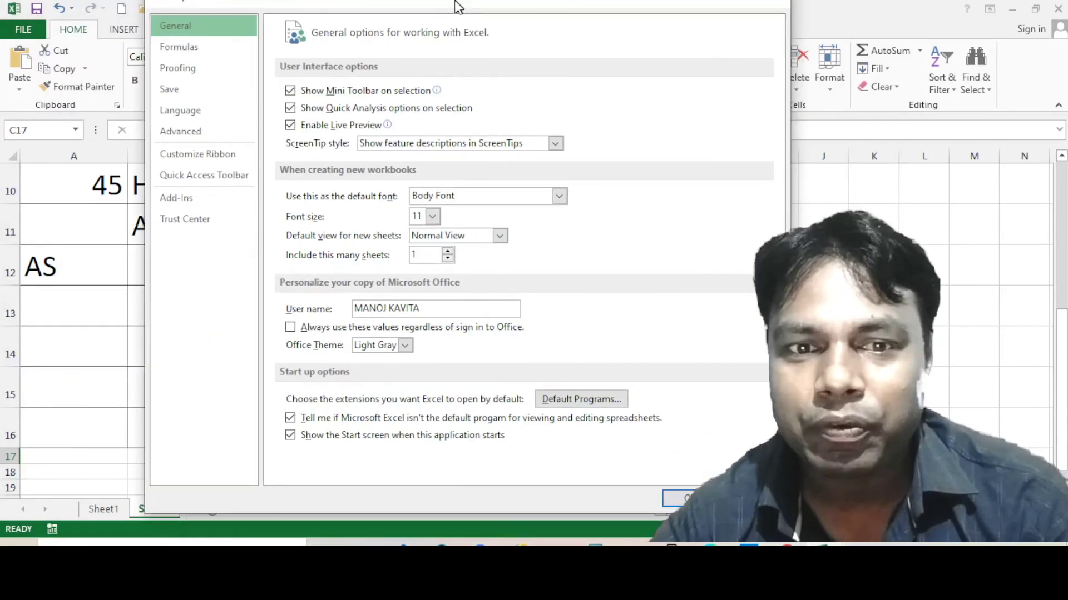
drag(305, 12, 386, 13)
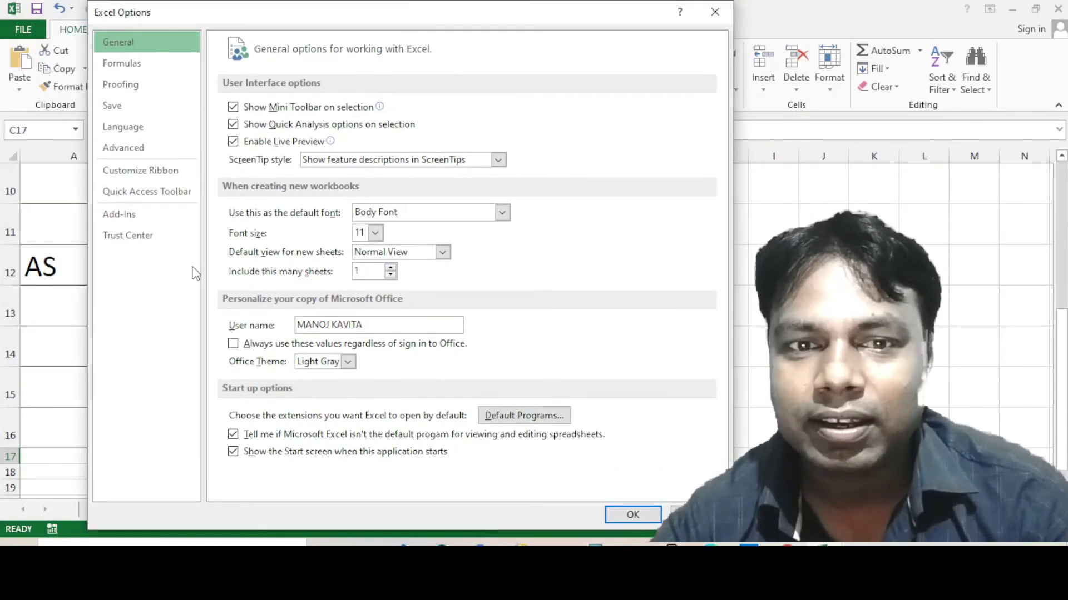
click(125, 148)
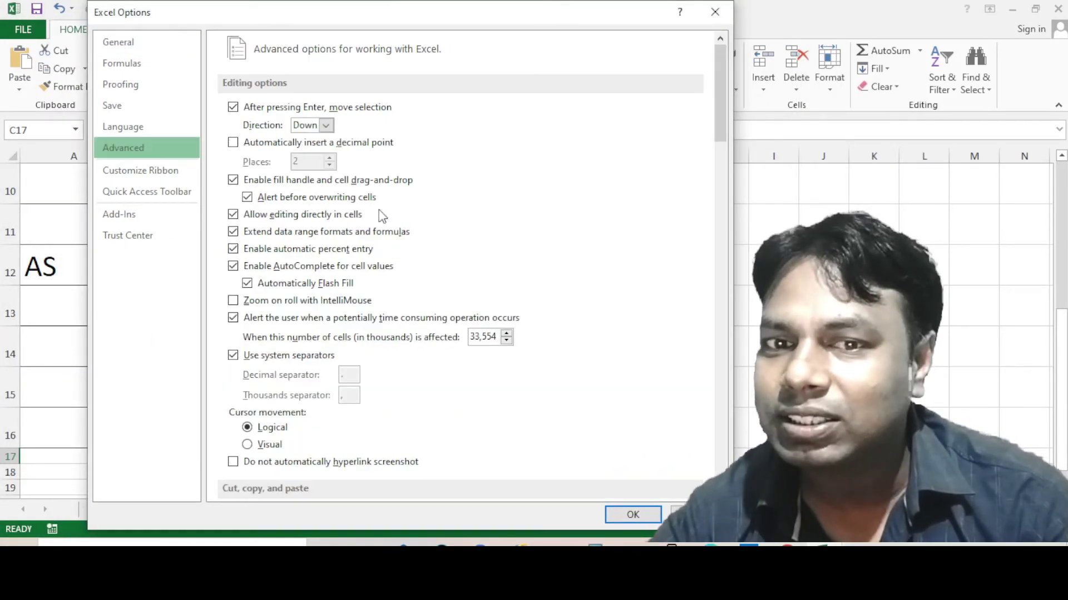
- Scroll to 'Display options for this worksheet' for Sheet3, where zero display is off
scroll(344, 394, down, 2)
scroll(333, 383, down, 2)
scroll(306, 381, down, 1)
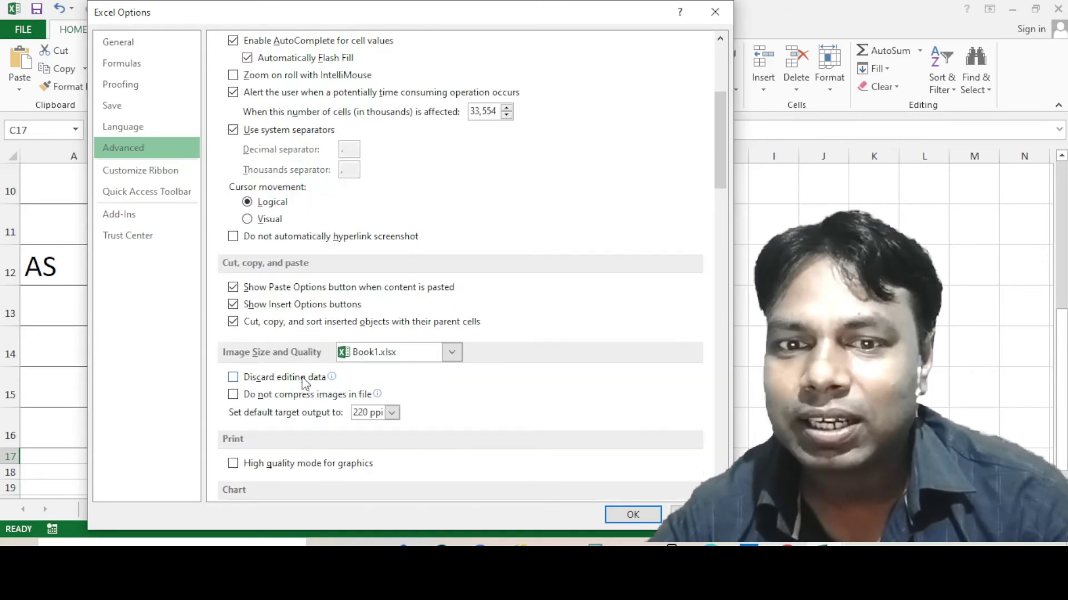
scroll(305, 383, down, 1)
scroll(284, 403, down, 2)
scroll(258, 423, down, 2)
scroll(365, 342, down, 3)
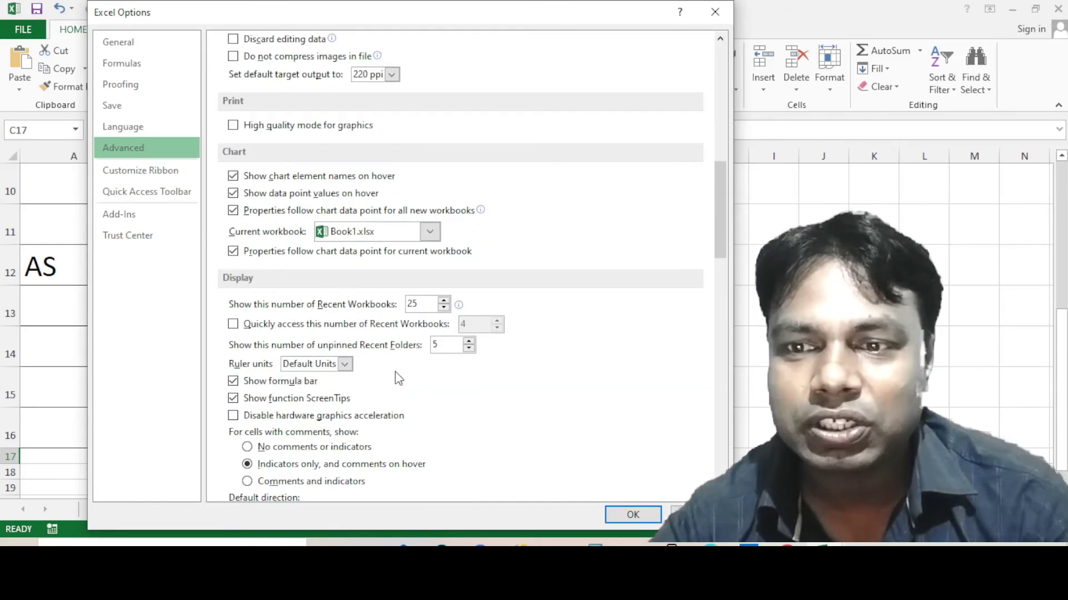
scroll(398, 377, down, 7)
scroll(399, 372, down, 8)
scroll(404, 371, down, 7)
scroll(409, 368, down, 3)
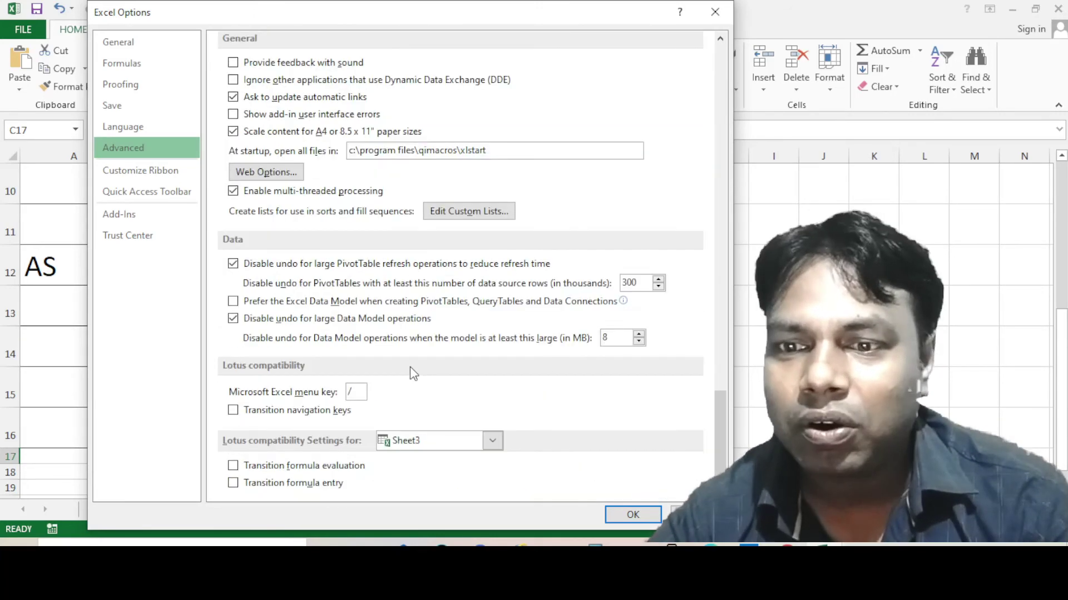
scroll(409, 357, up, 1)
scroll(401, 348, up, 2)
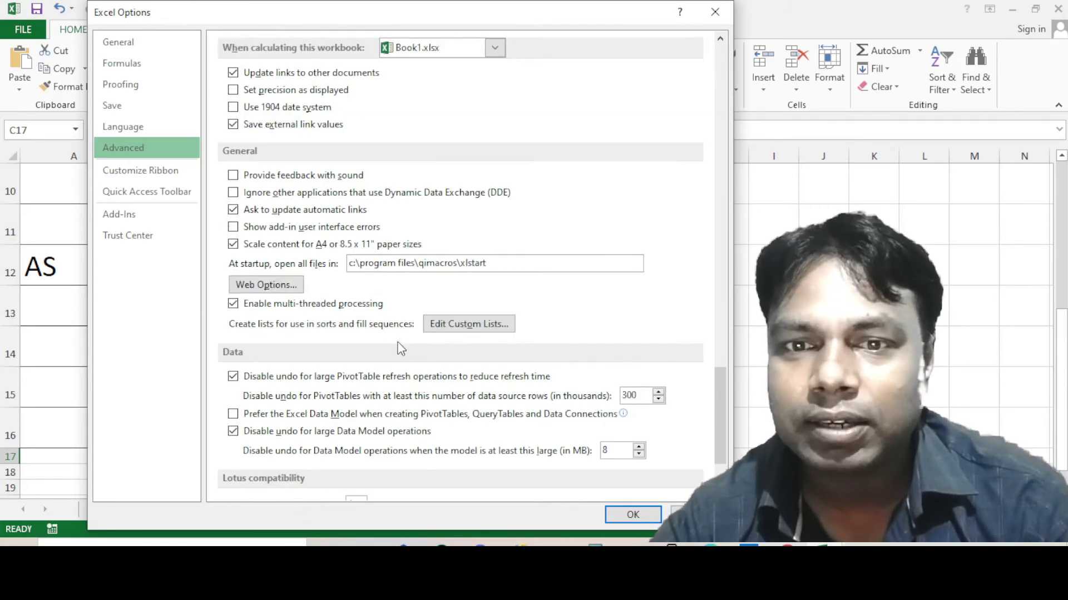
scroll(389, 337, up, 1)
scroll(386, 332, up, 2)
scroll(378, 322, up, 2)
scroll(286, 281, up, 1)
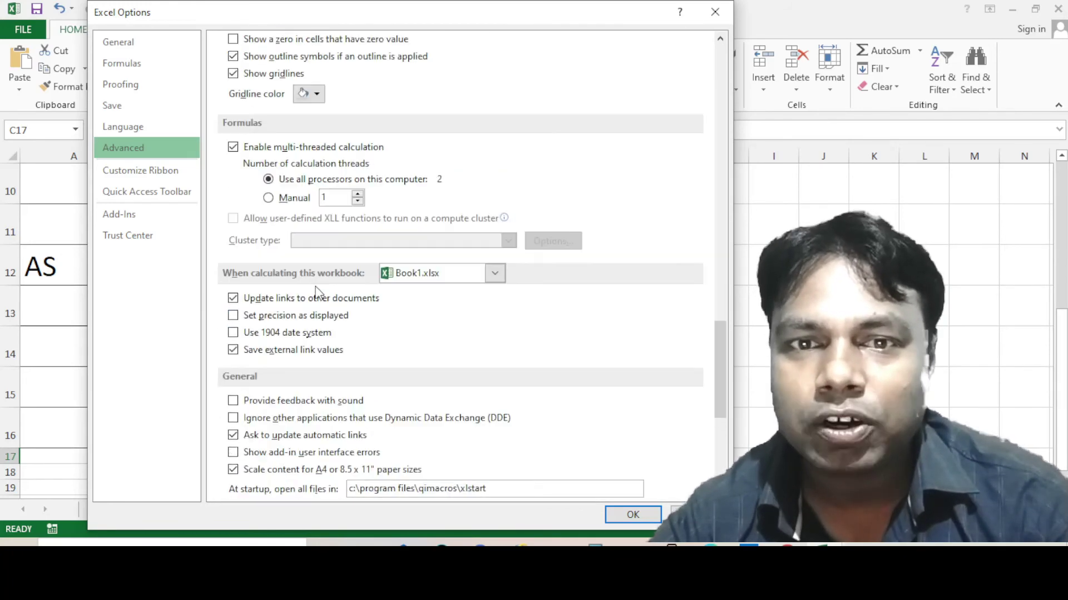
scroll(238, 300, down, 1)
scroll(344, 355, down, 2)
scroll(300, 367, down, 3)
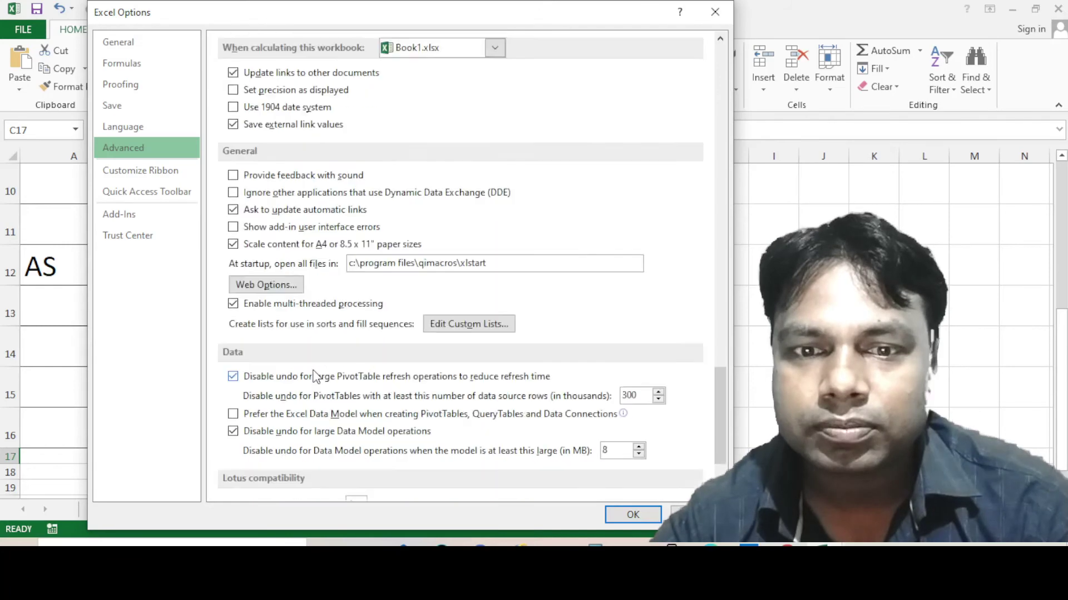
scroll(322, 378, down, 3)
scroll(343, 384, down, 1)
scroll(340, 378, up, 3)
scroll(338, 376, up, 6)
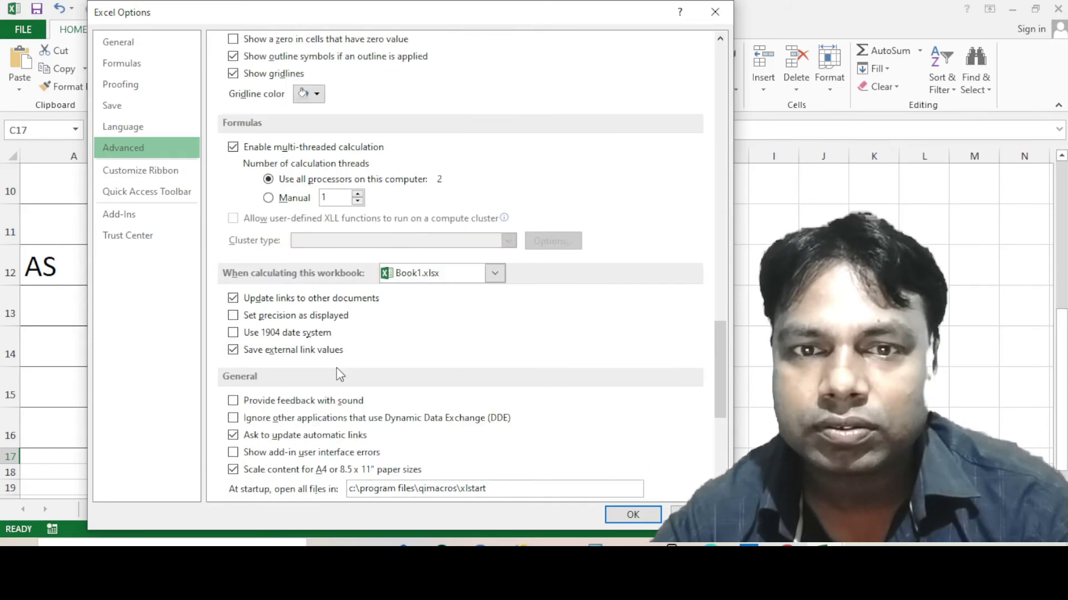
scroll(333, 373, up, 7)
scroll(312, 340, up, 1)
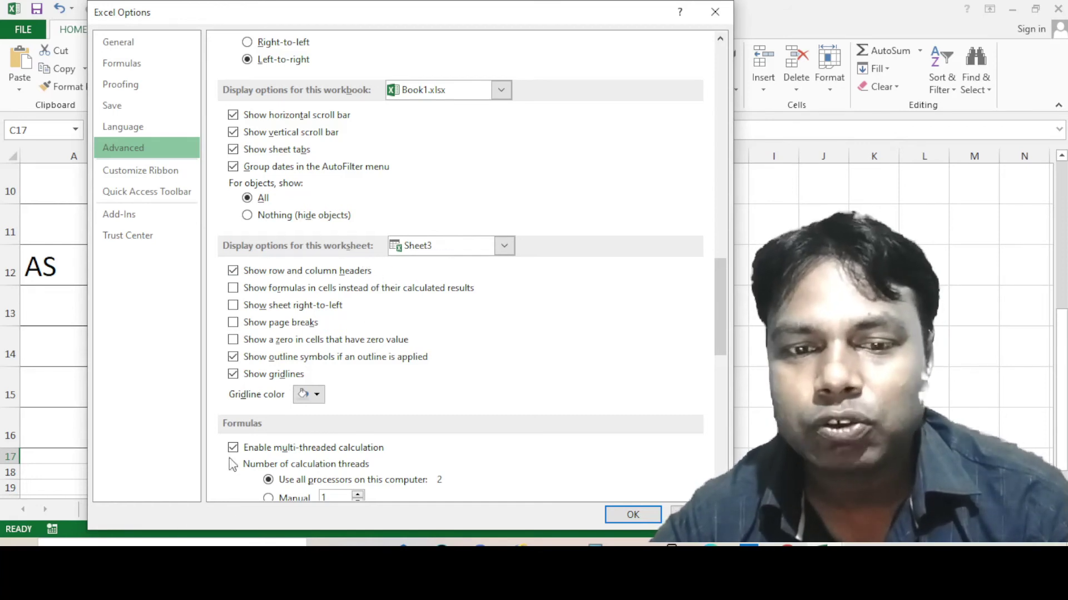
- Re-enable zero-value display for Sheet3 and close Options so A6 and A8 show 0
mouse_move(370, 31)
mouse_down()
mouse_move(546, 31)
mouse_move(470, 21)
mouse_up()
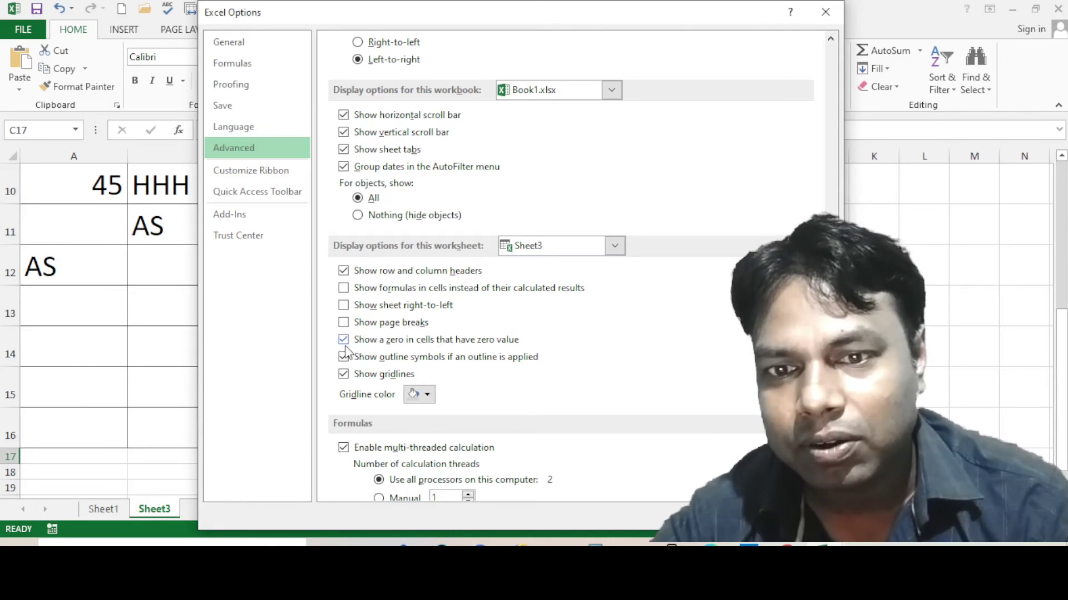
key(Return)
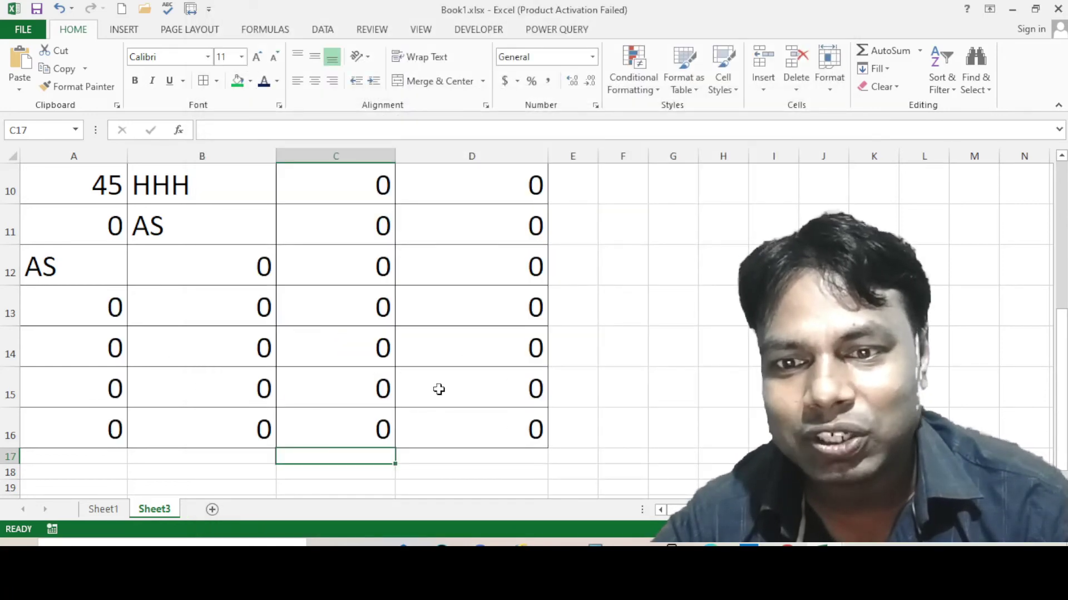
scroll(438, 389, up, 2)
scroll(455, 412, up, 1)
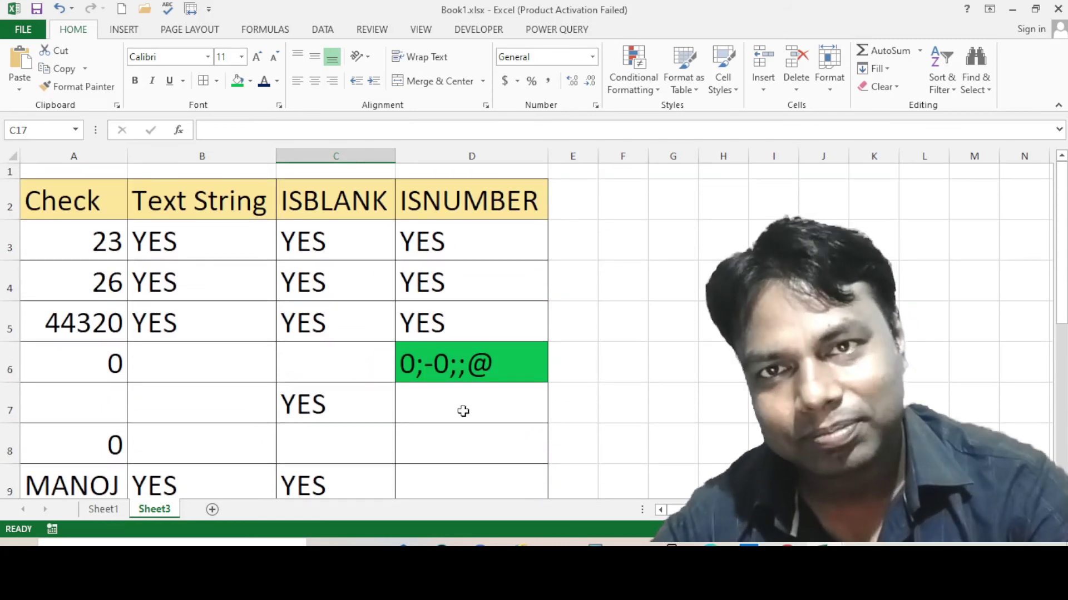